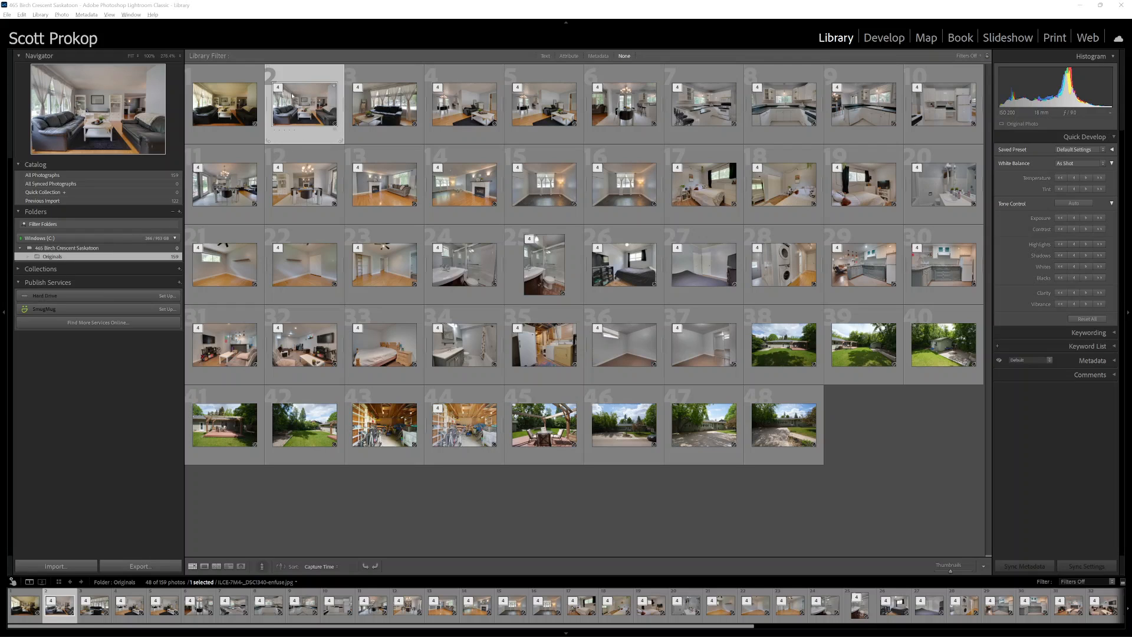
- Expand the second photo's stack, view its normal, dark and bright exposures, and collapse the stack again
click(278, 87)
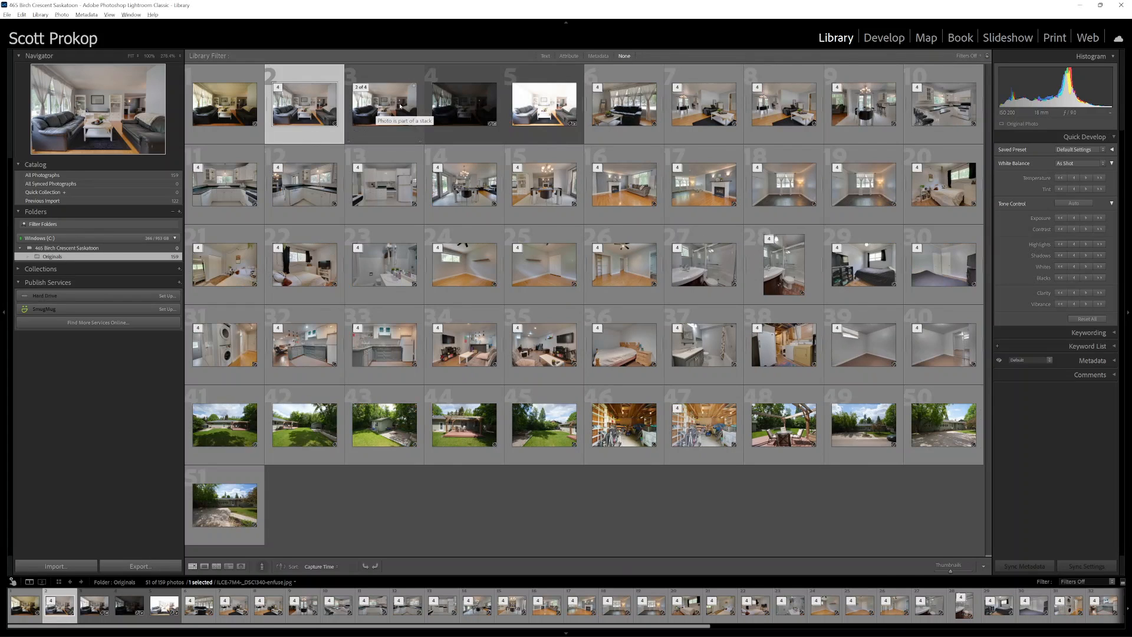
click(400, 106)
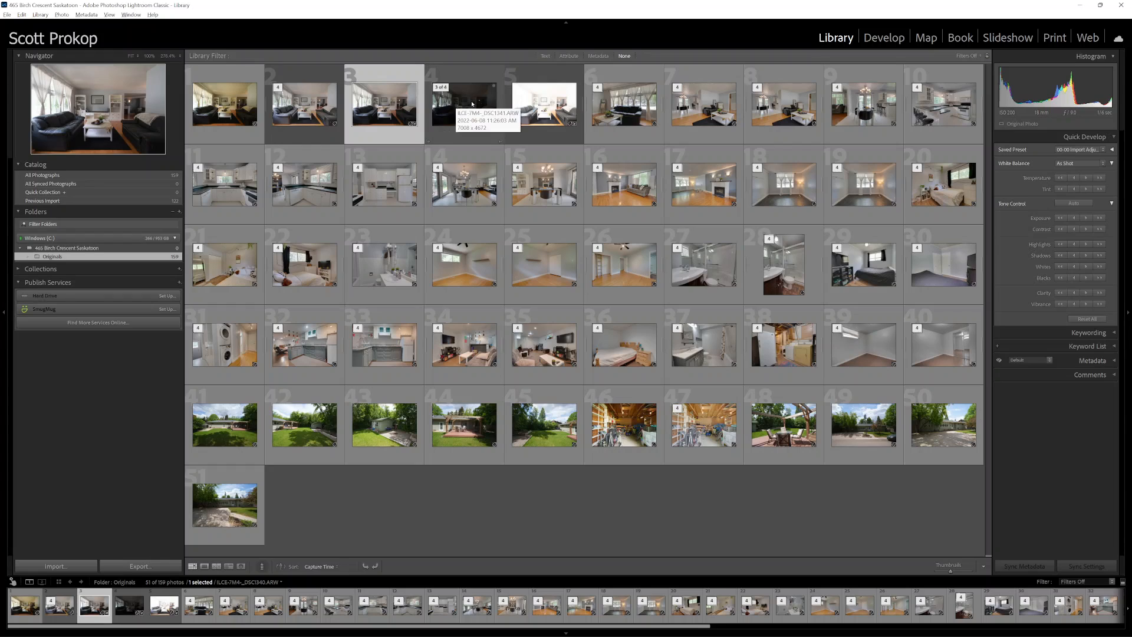
click(472, 104)
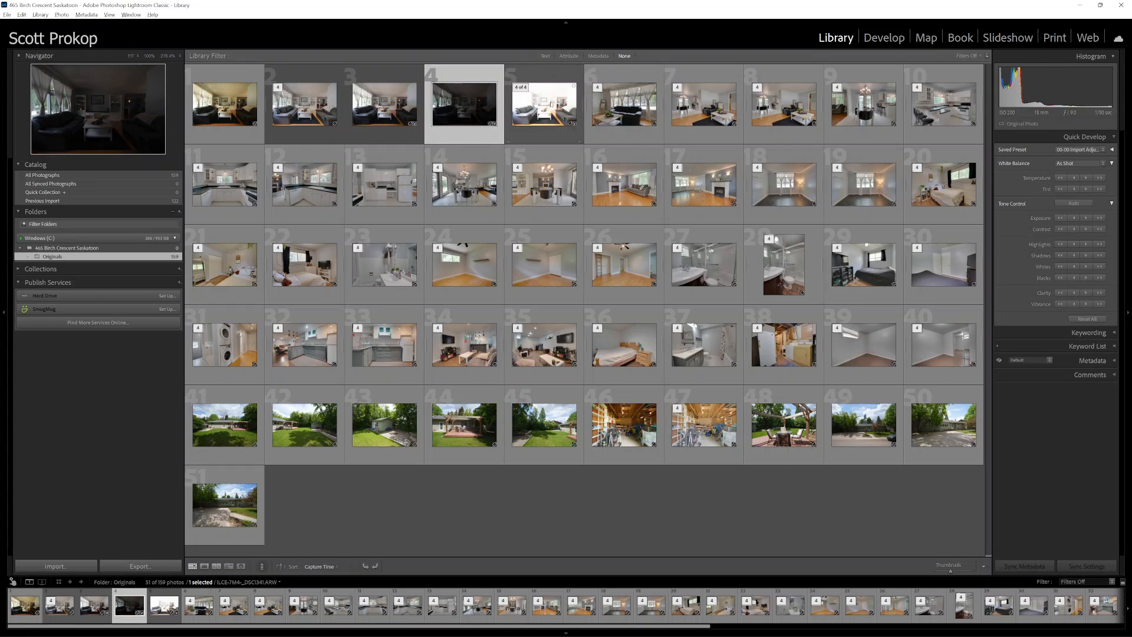
click(545, 106)
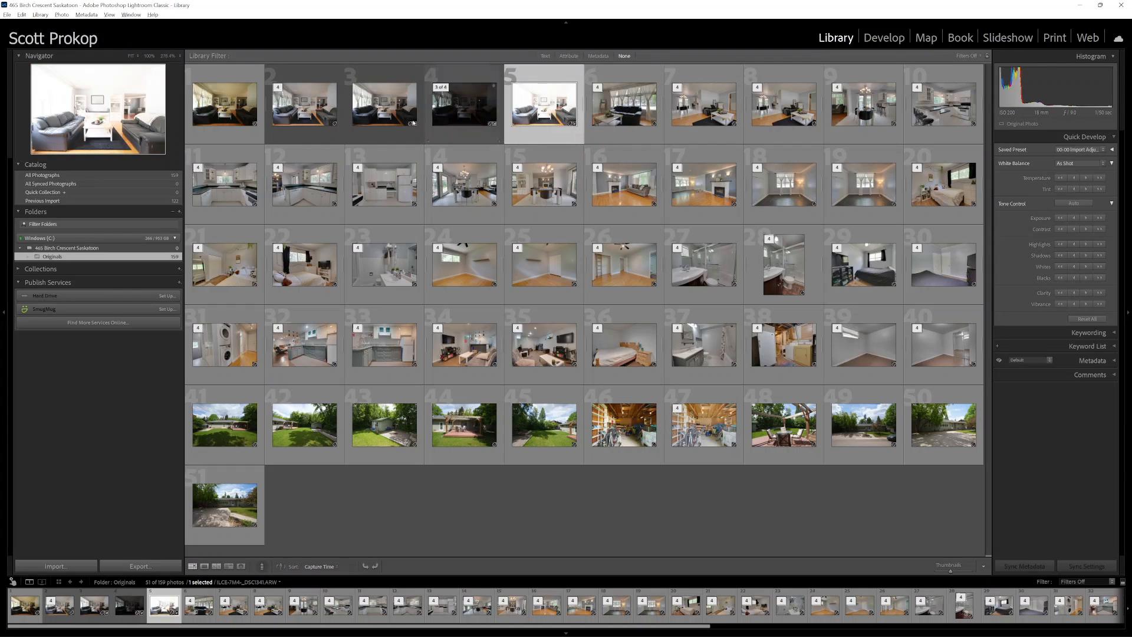
click(298, 96)
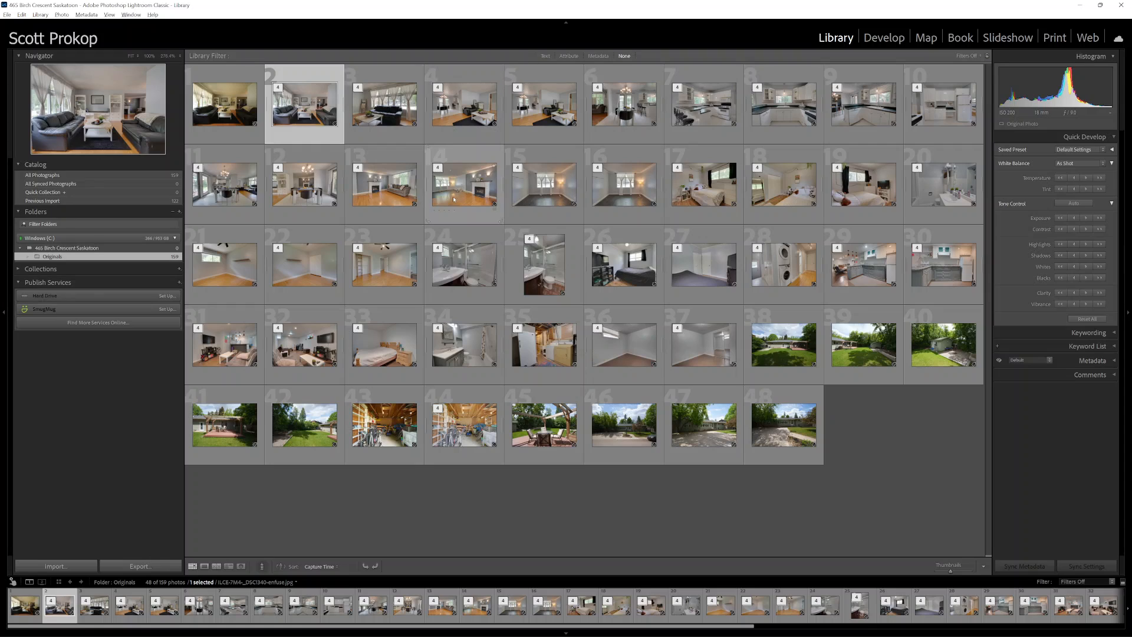
- Apply the REPics-Interiors preset 01-01 Post Enfuse to all interior photos from 2 to 37
shift+click(696, 340)
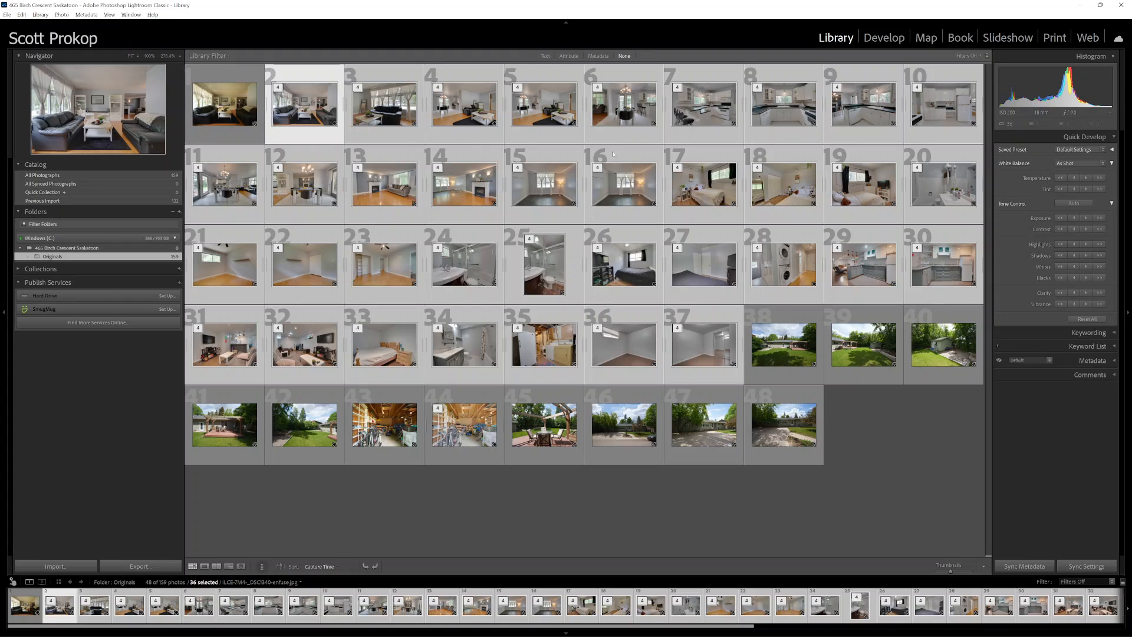
click(1076, 154)
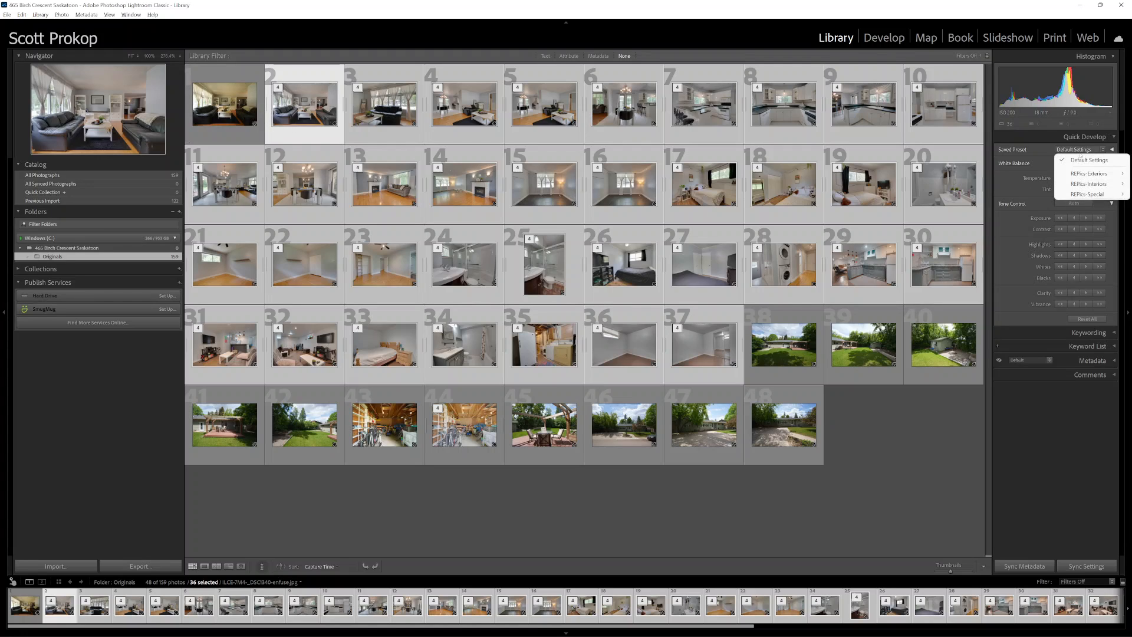
mouse_move(1088, 184)
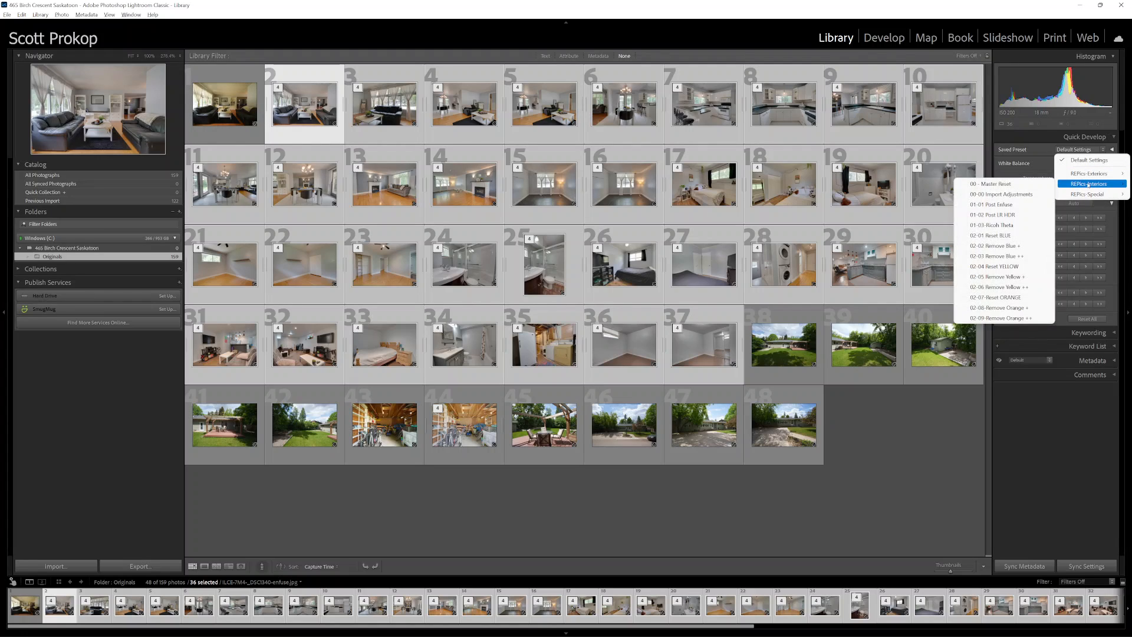
click(1020, 207)
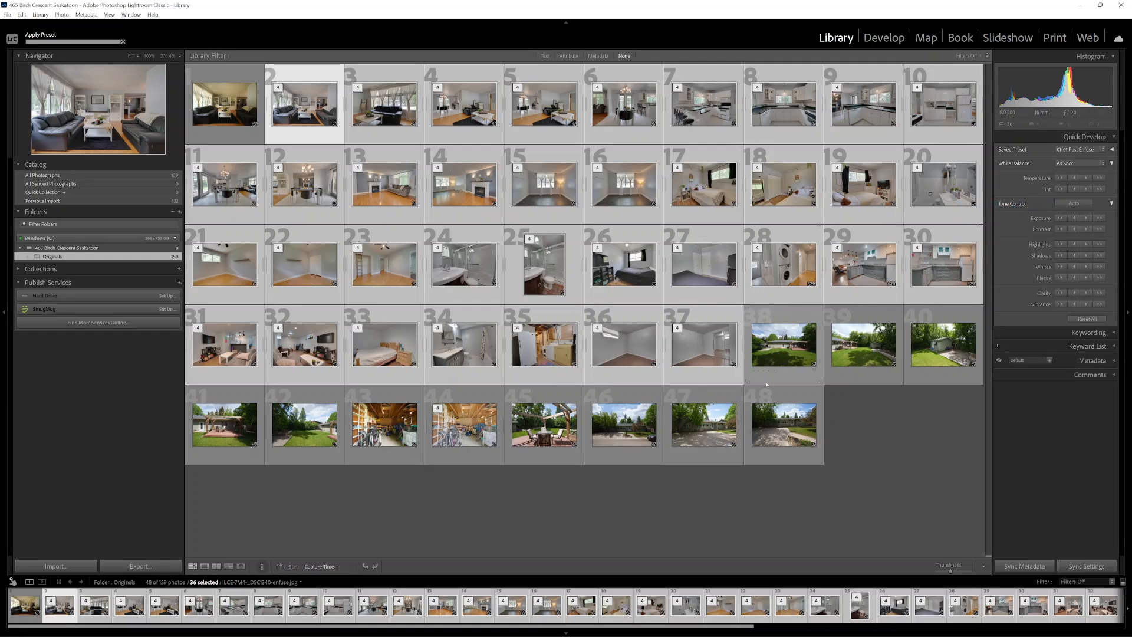
- Apply the REPics-Exteriors preset 01-03 Daylight WB Upright to photos 38 to 48, leaving out the garage photos 43 and 44
click(784, 345)
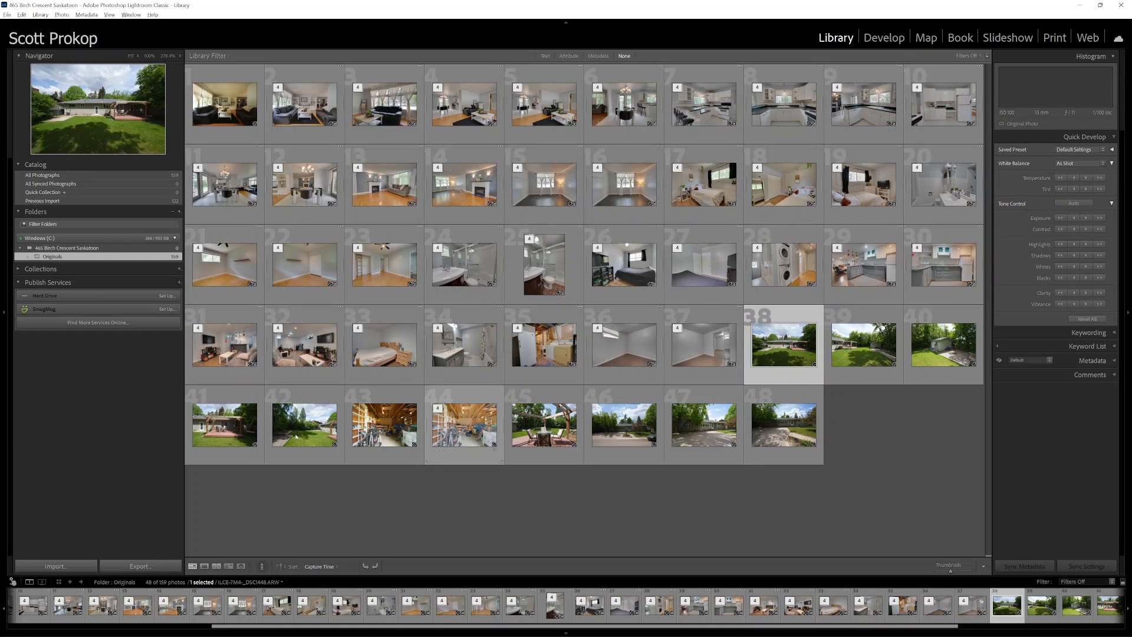
shift+click(784, 425)
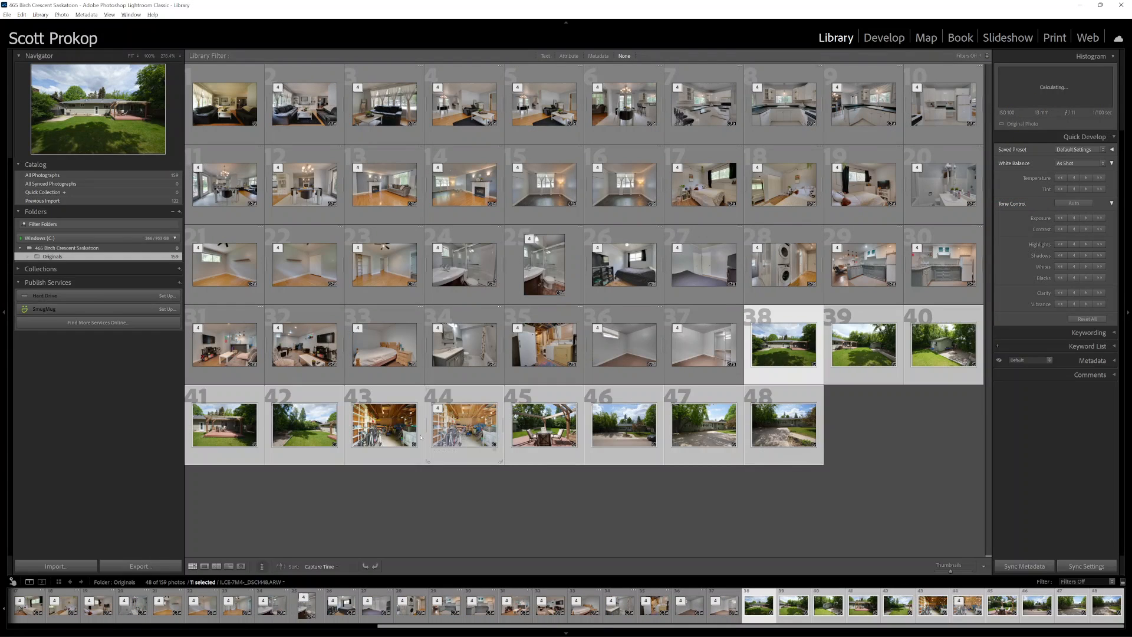
ctrl+click(464, 424)
ctrl+click(384, 424)
click(1078, 149)
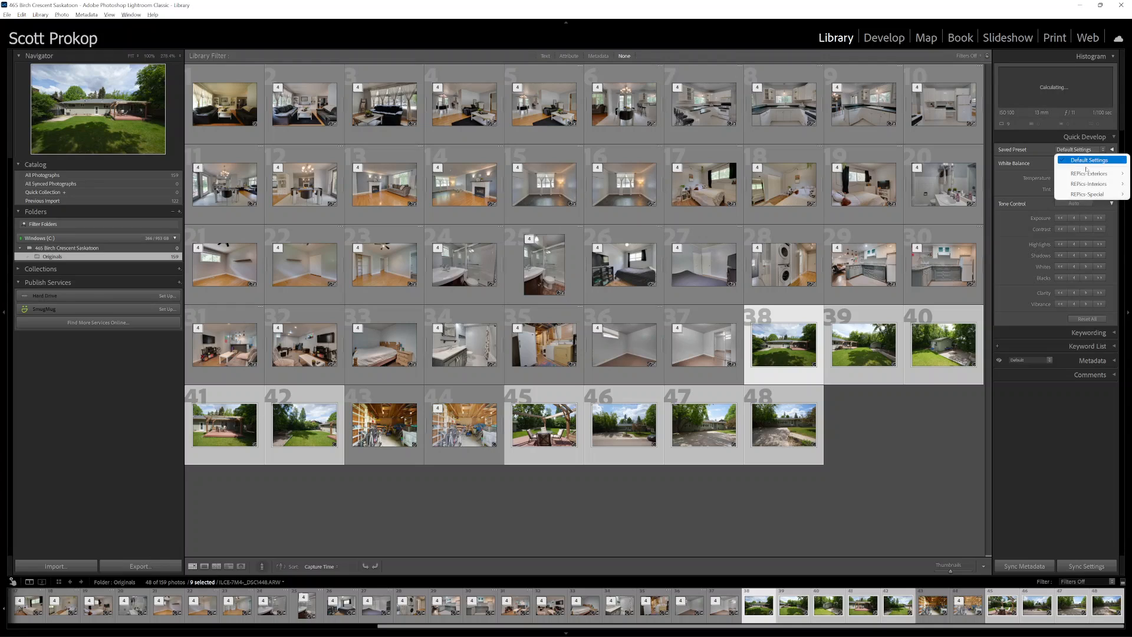
mouse_move(1087, 174)
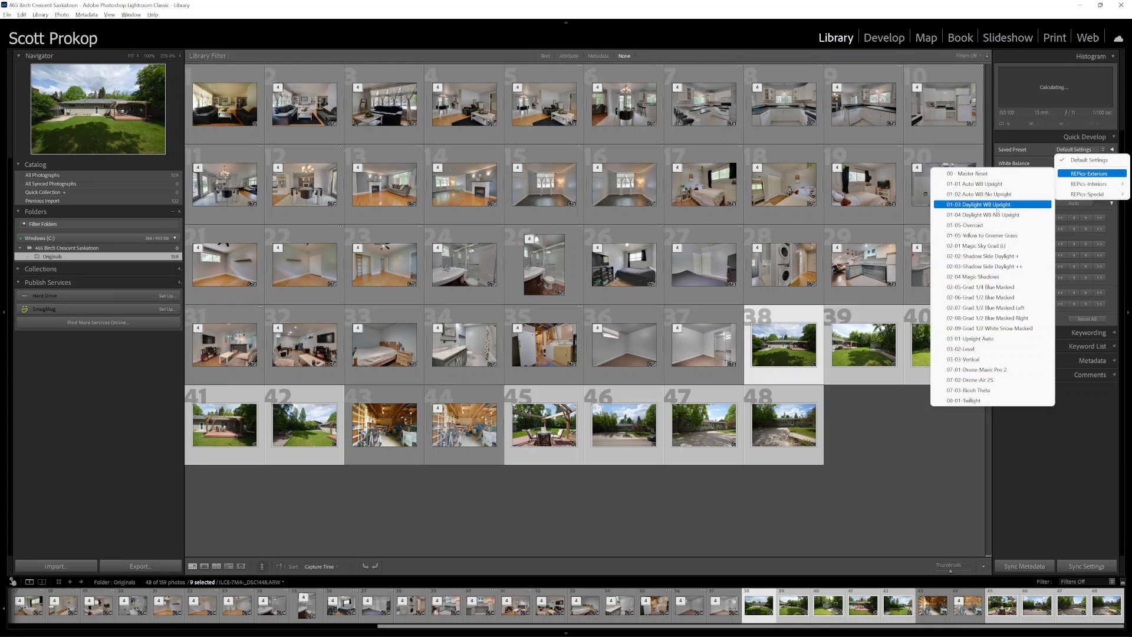
click(978, 205)
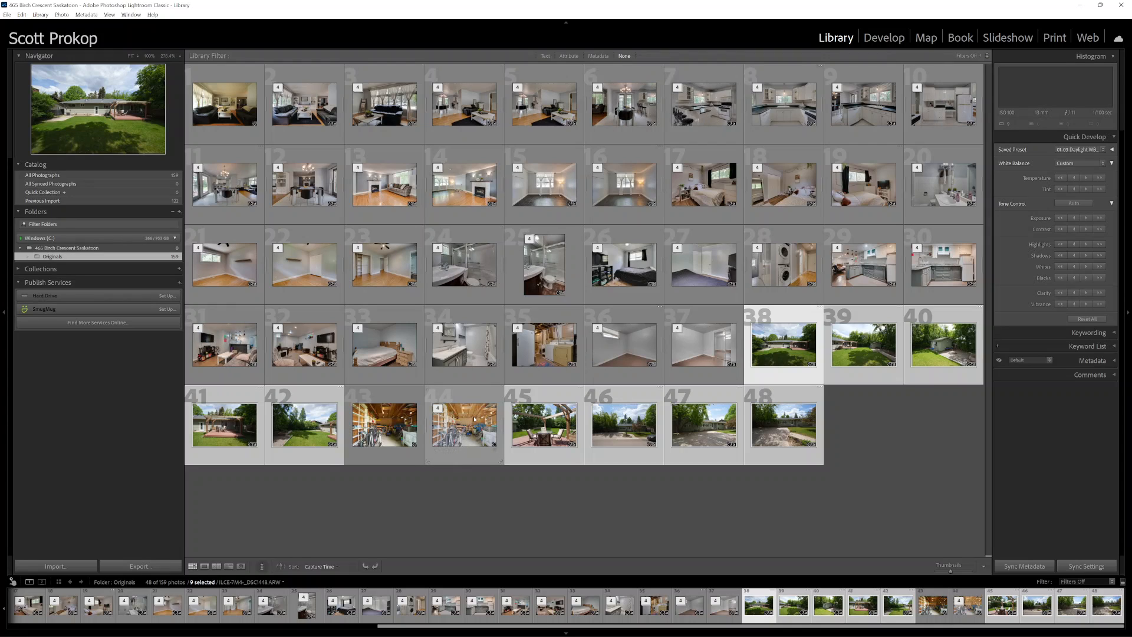
- Apply the REPics-Interiors preset 01-01 Post Enfuse to the blended garage photo 44
click(448, 454)
click(1079, 149)
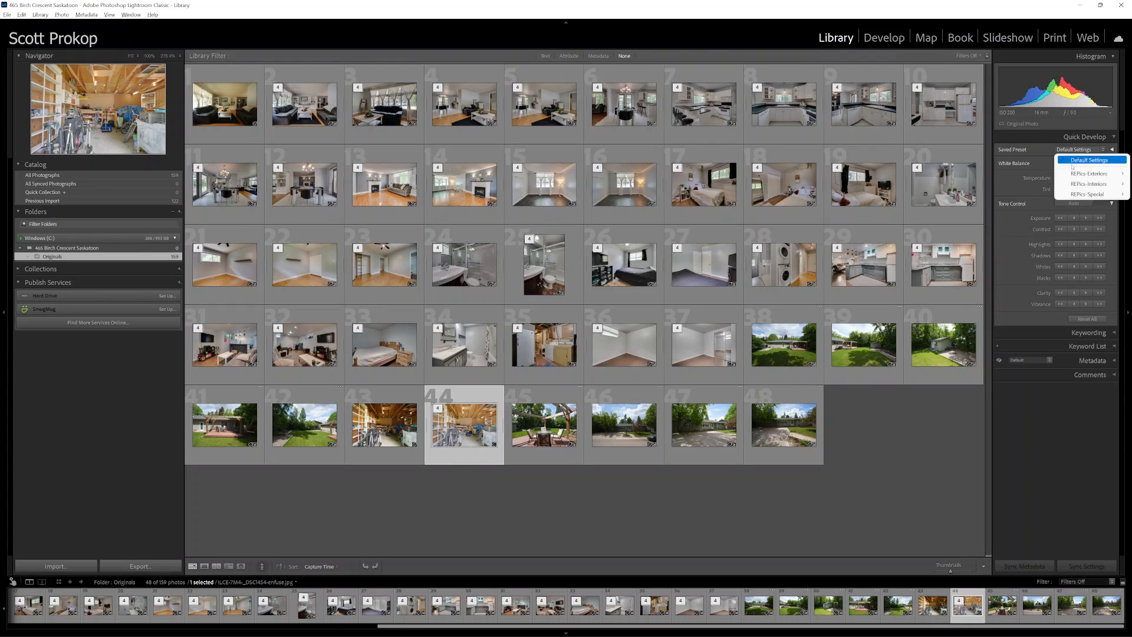
mouse_move(1073, 184)
click(997, 204)
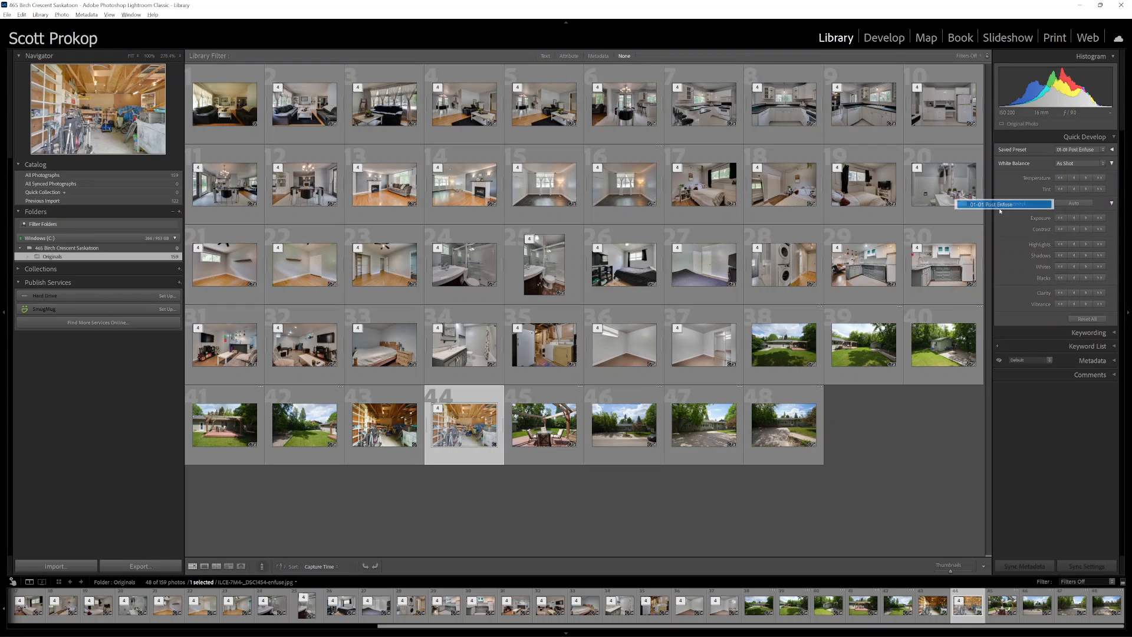
- Flag the unstacked garage photo 43 and the first living room photo as rejected
click(396, 429)
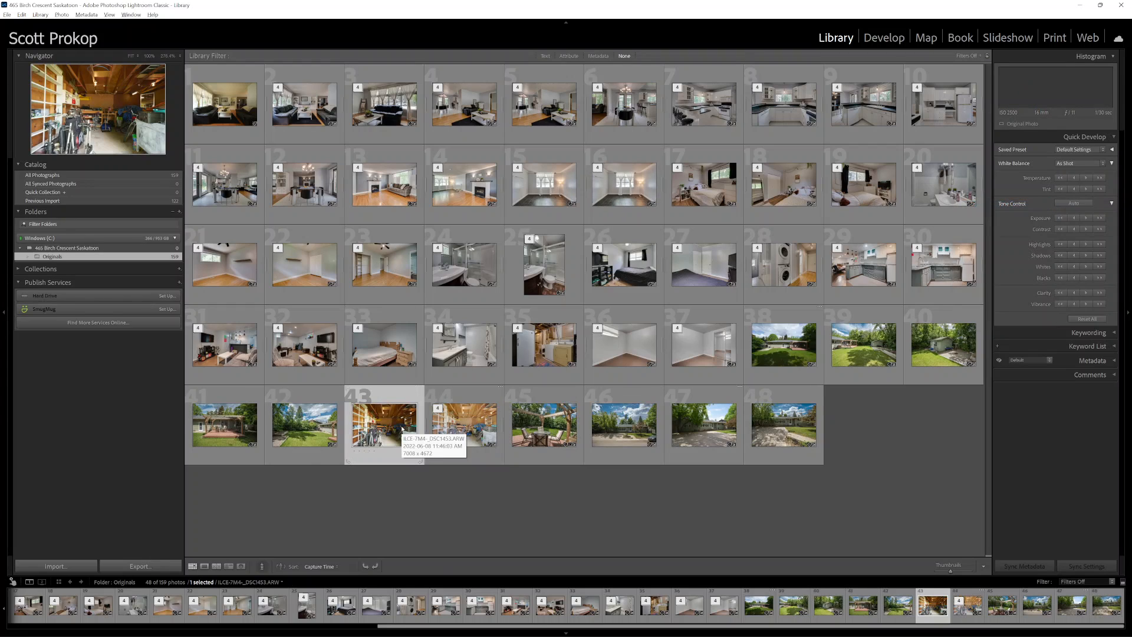
key(x)
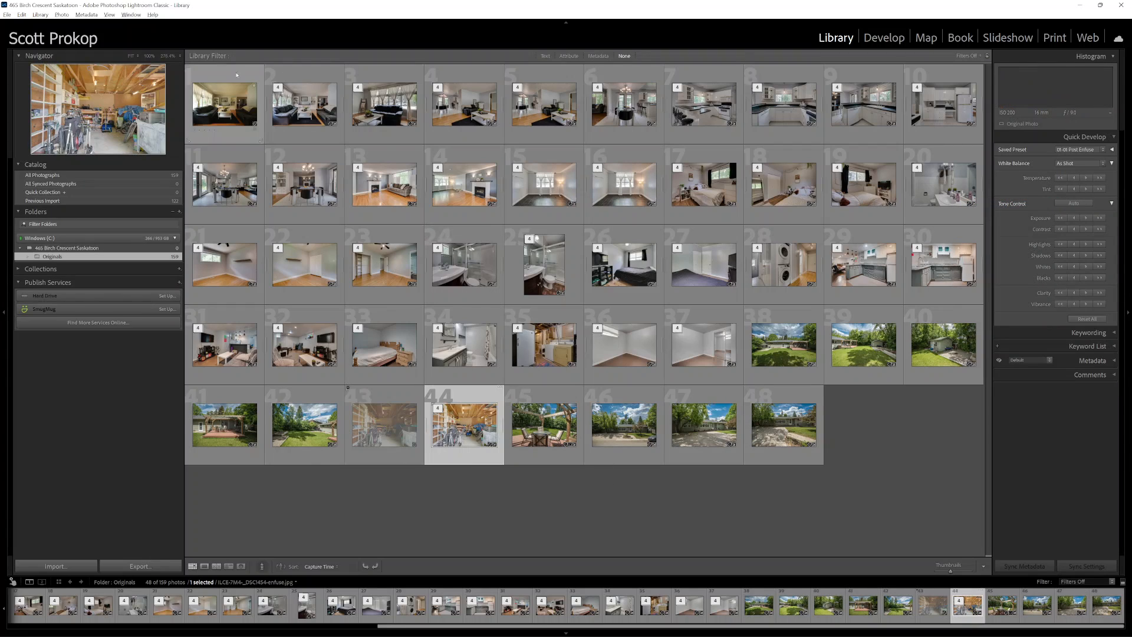
click(224, 103)
key(x)
- Move the last three front exterior photos to directly after the rejected first photo, ahead of the interiors
click(303, 100)
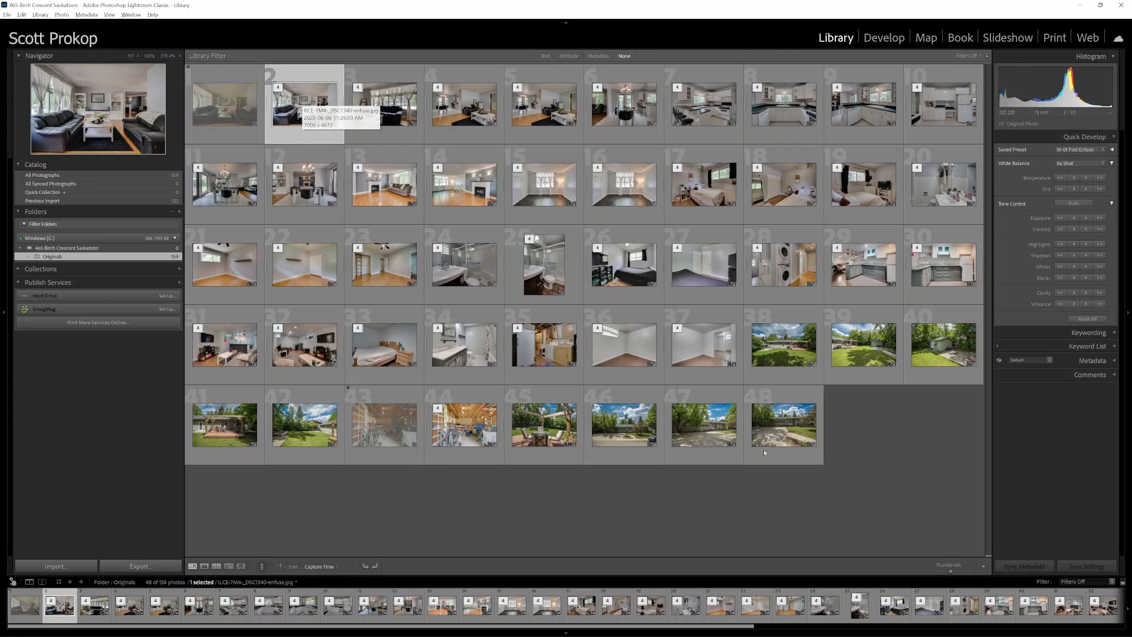
click(639, 423)
drag(701, 426, 264, 103)
shift+click(766, 436)
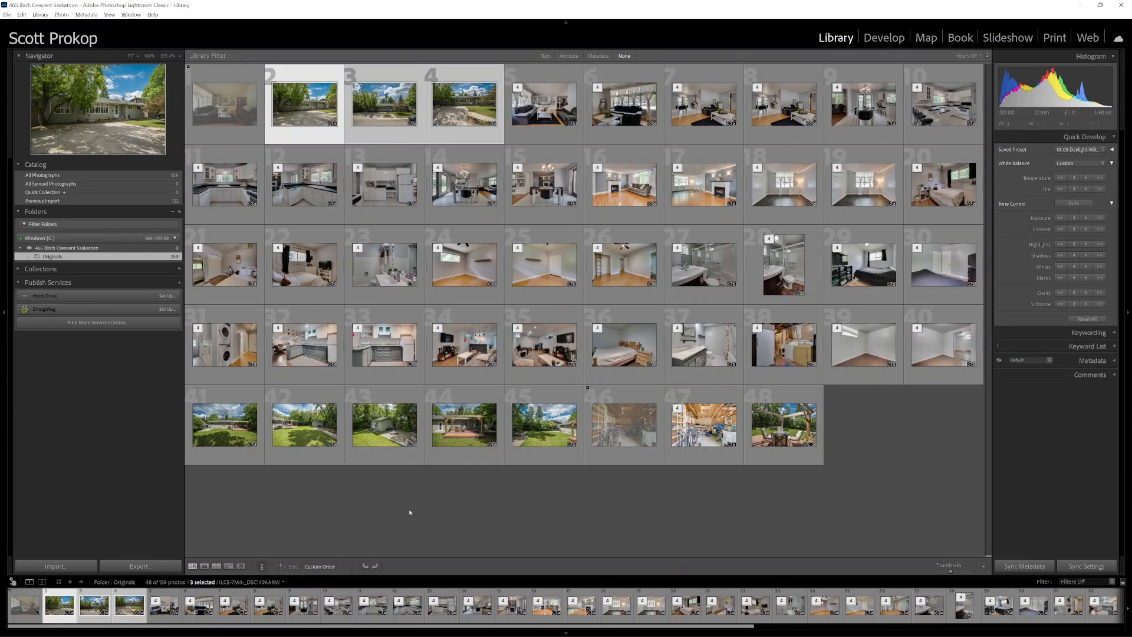
- Raise the exposure of the three front exterior photos by one small increment and open the first of them enlarged
click(1087, 218)
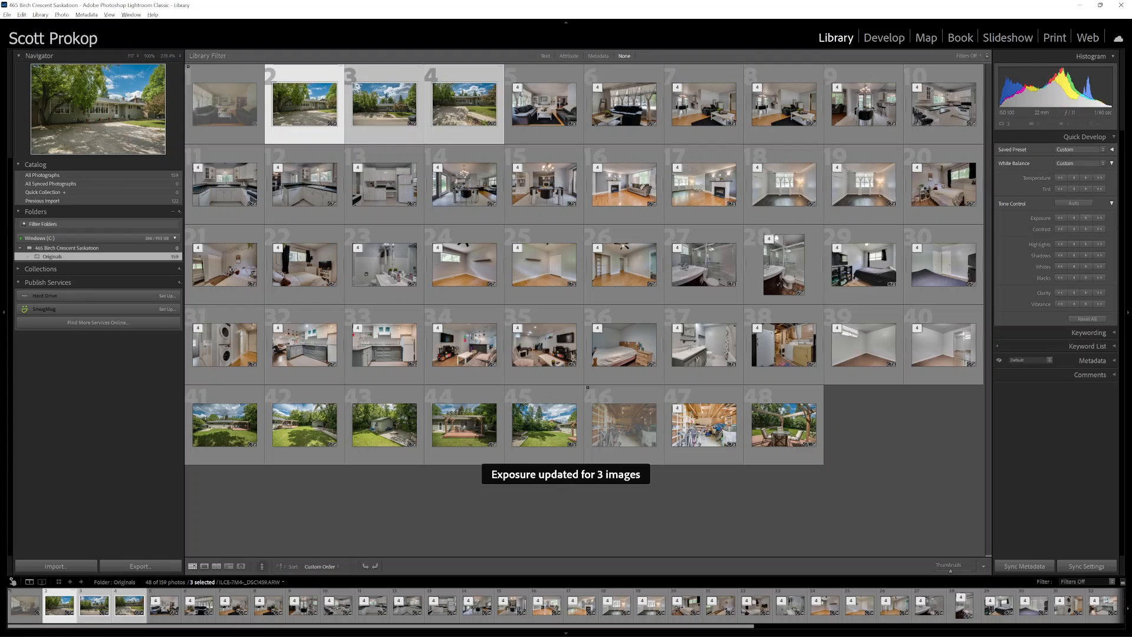
click(436, 516)
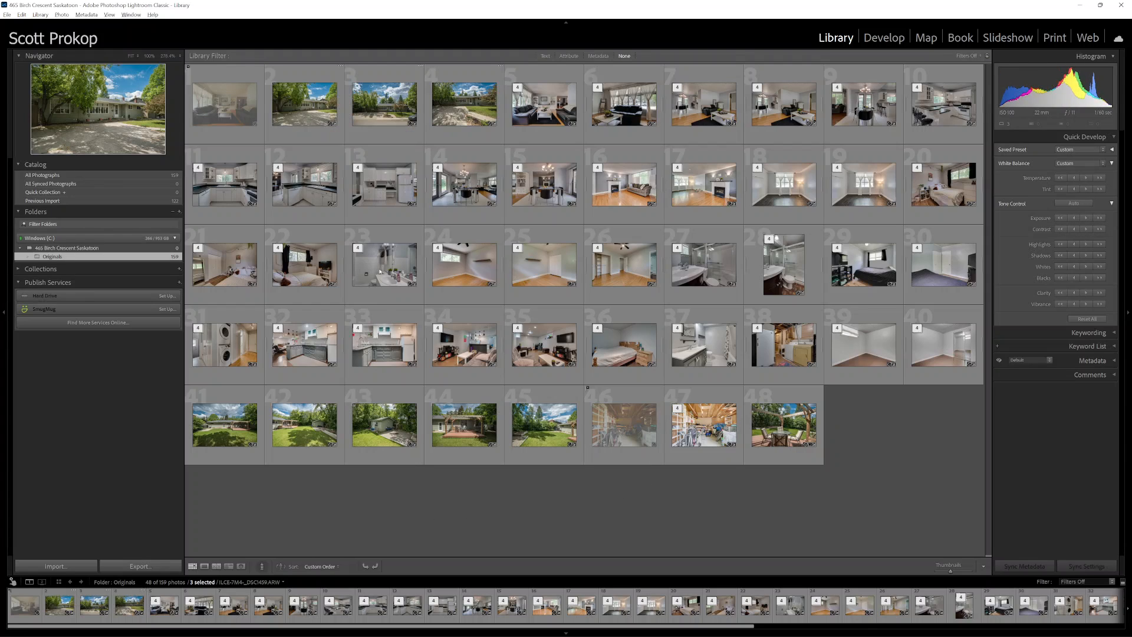
double_click(310, 105)
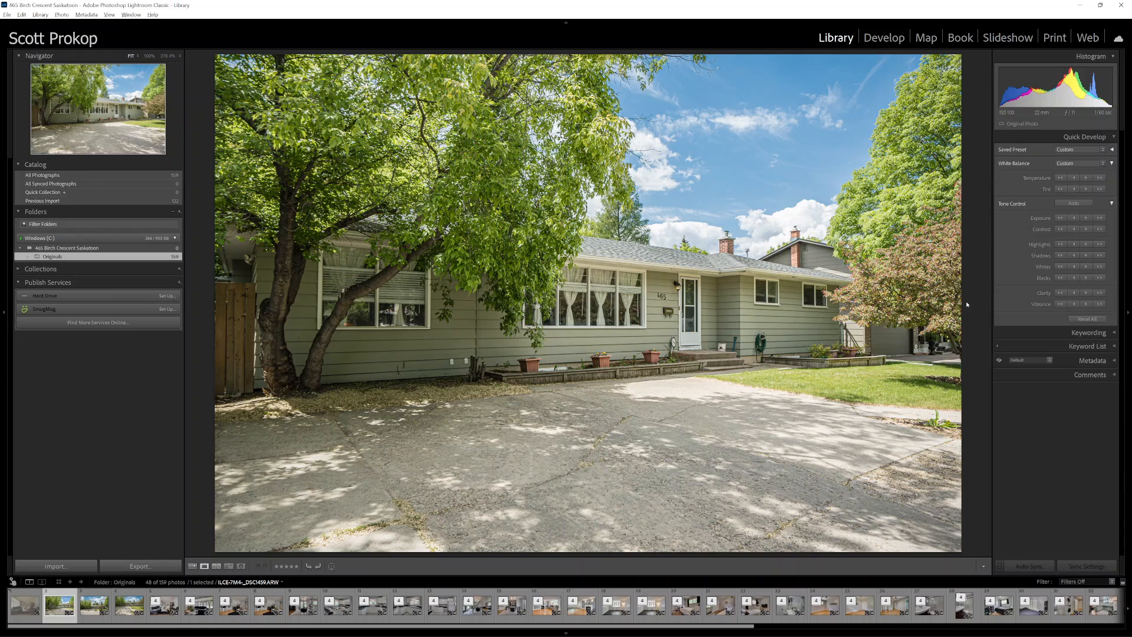
- Switch to the Chrome browser to view the Loupedeck Live product page, and return to Lightroom Classic
mouse_move(508, 633)
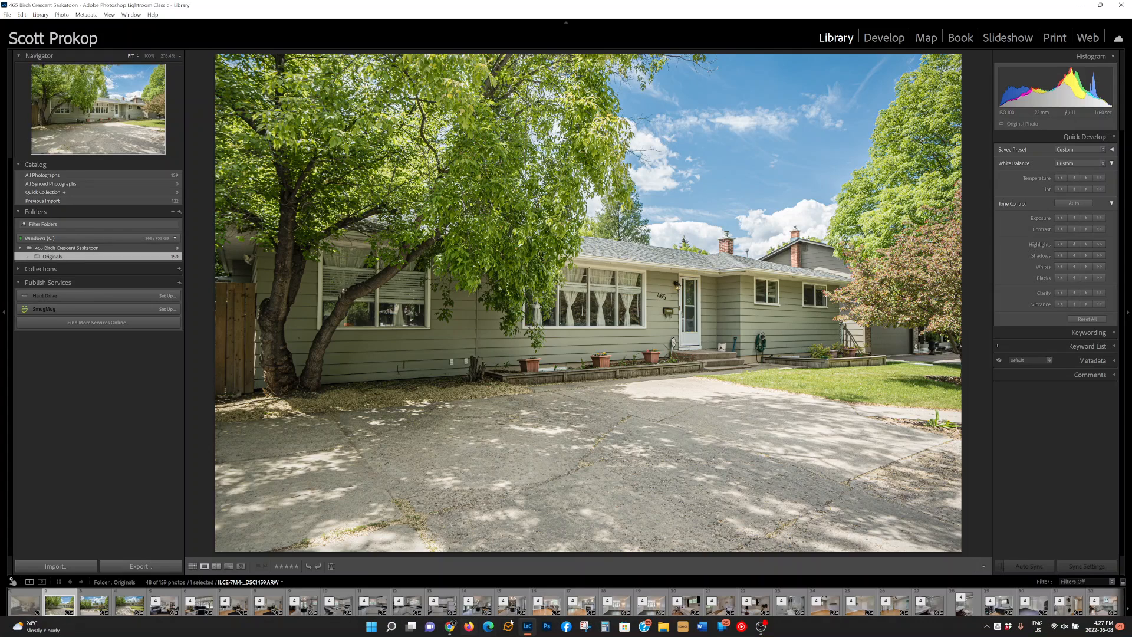
click(452, 628)
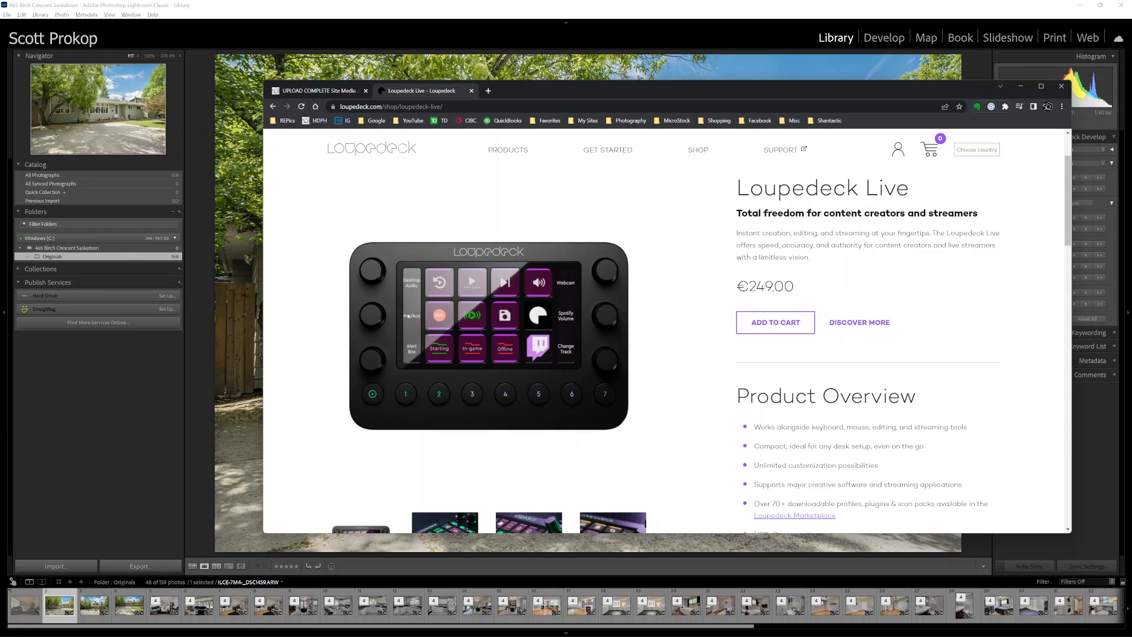
click(563, 2)
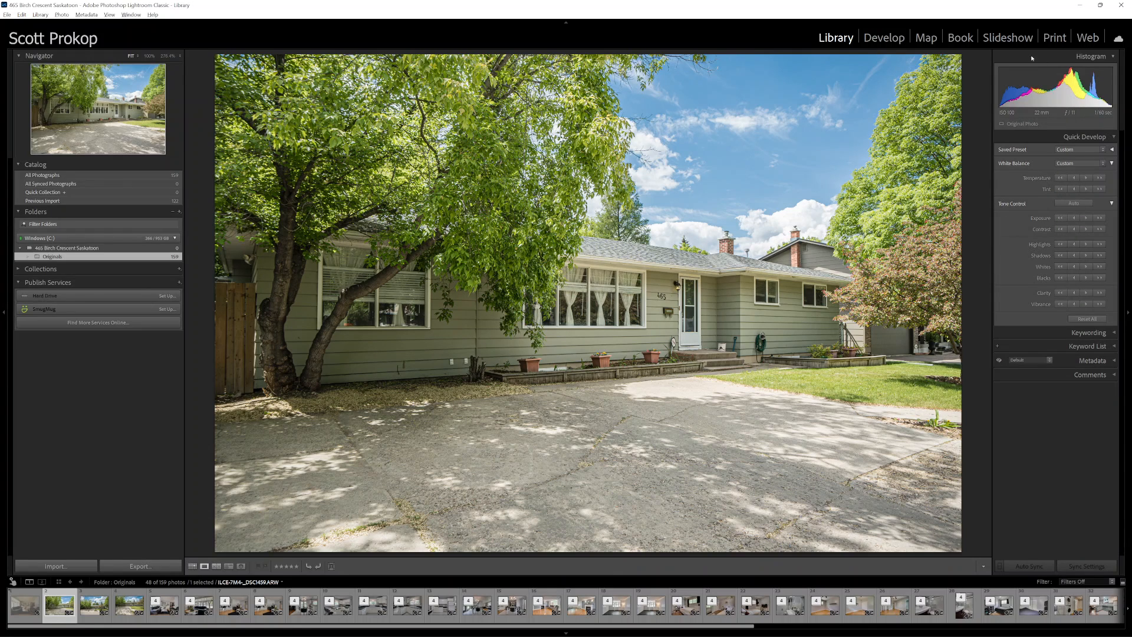
- Open the first front exterior photo in the Develop module and crop it tighter by trimming the trees along its right edge
key(d)
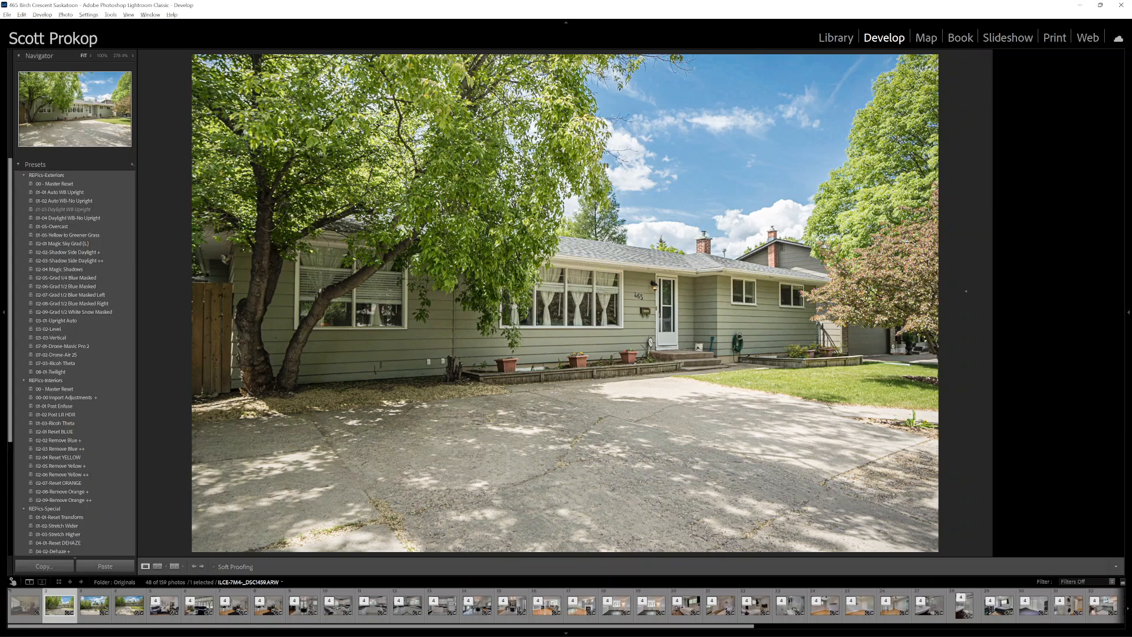
click(965, 291)
click(965, 292)
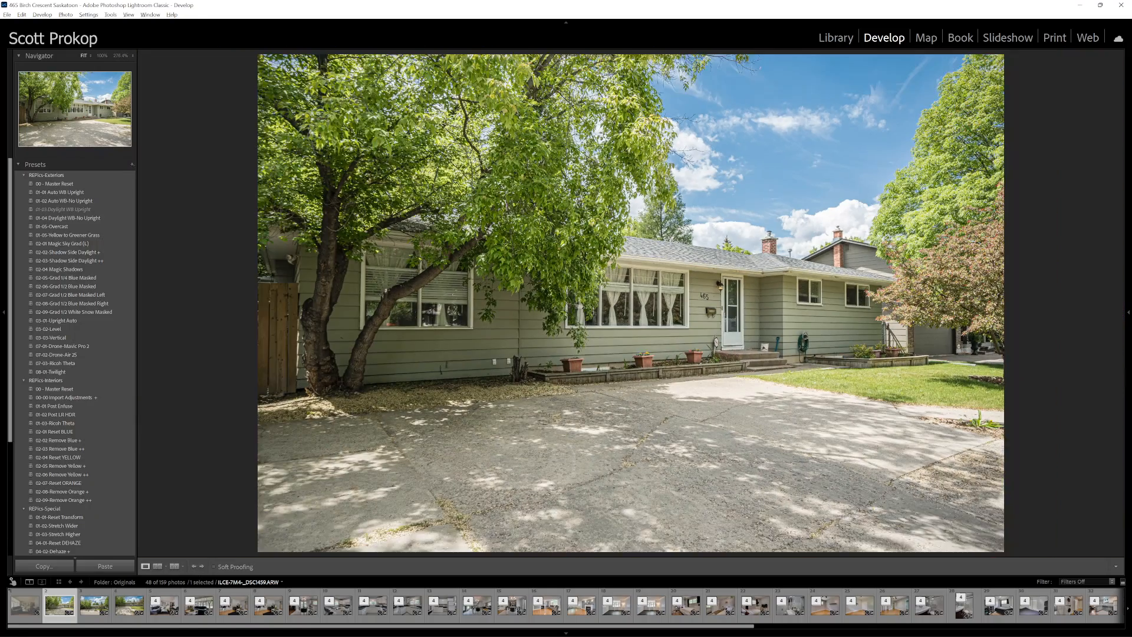
key(r)
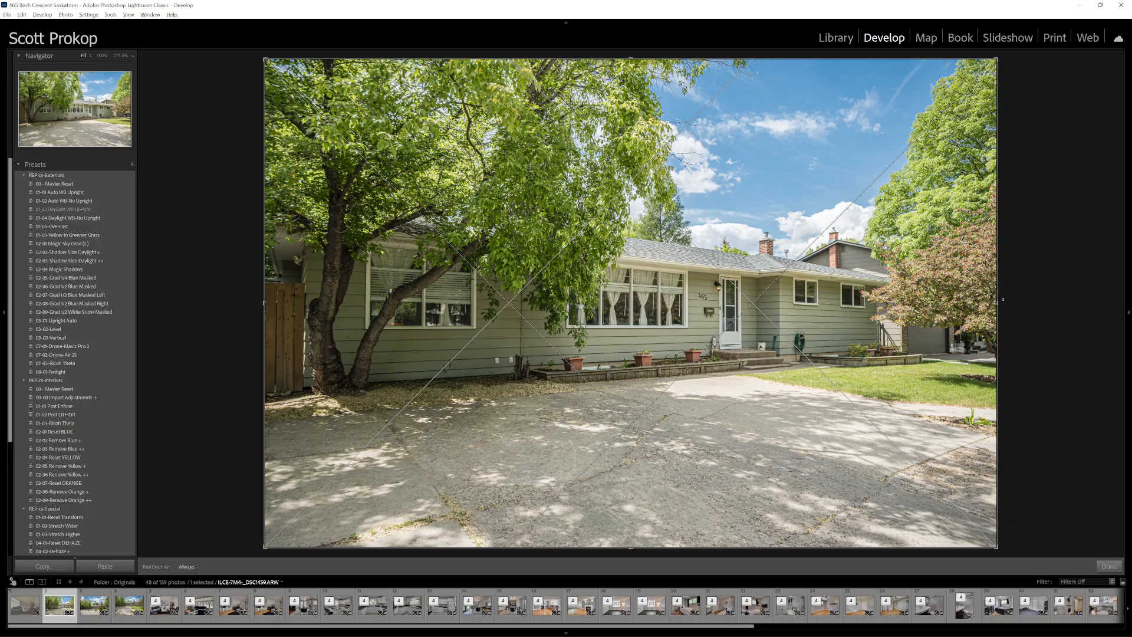
drag(1000, 305, 966, 304)
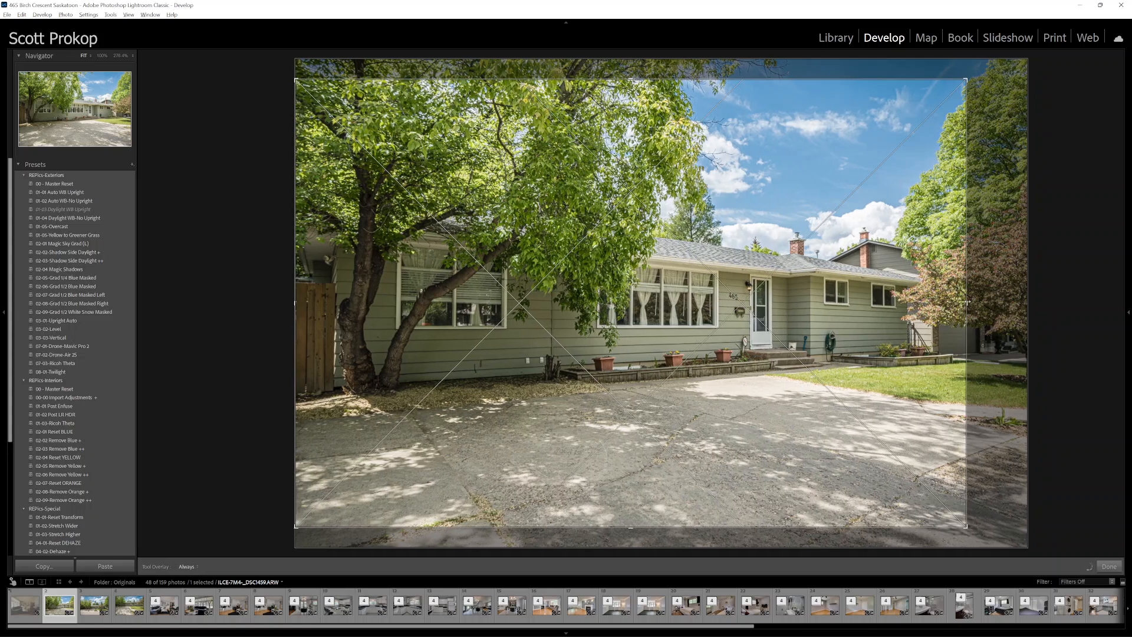
key(r)
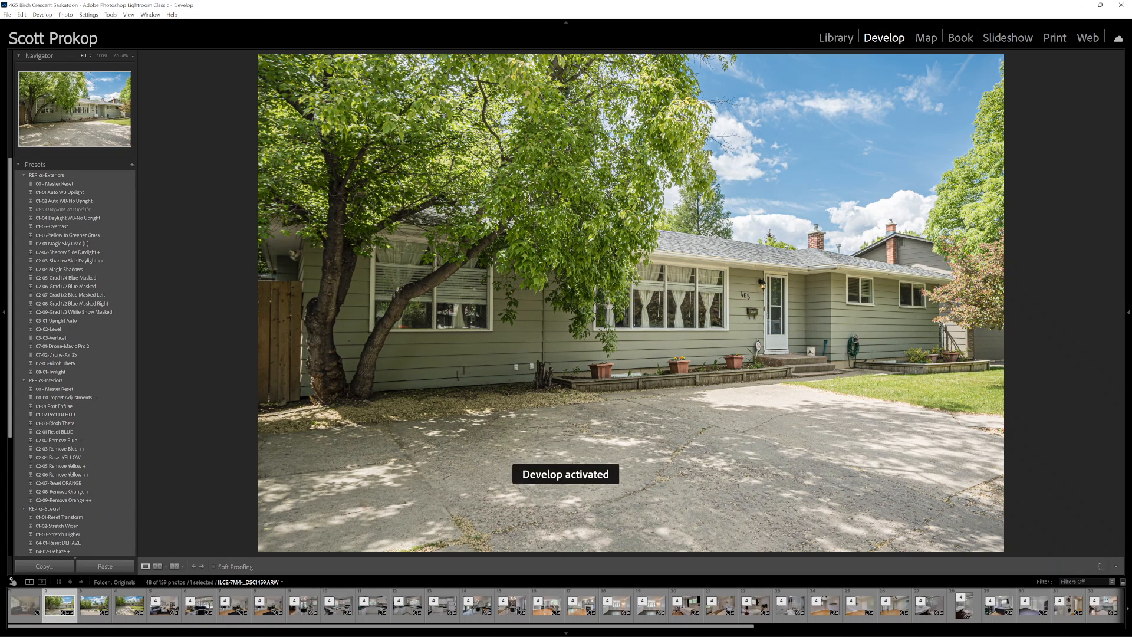
- Crop the second front exterior photo tighter on all sides, cutting away excess sky, road, side trees and most of the parked car
key(Right)
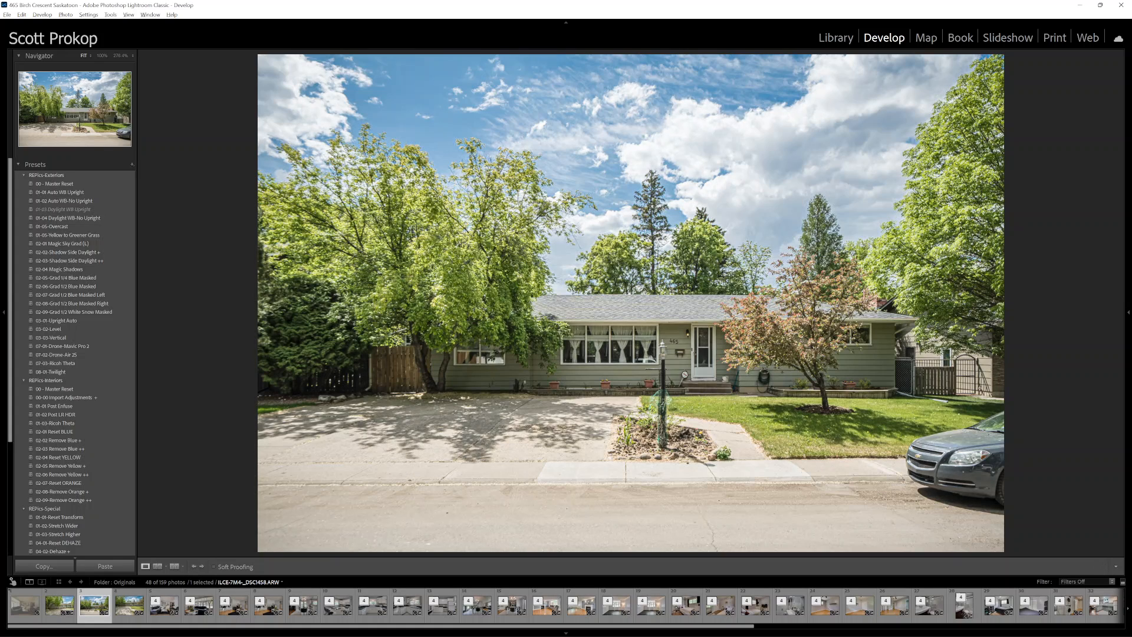
key(r)
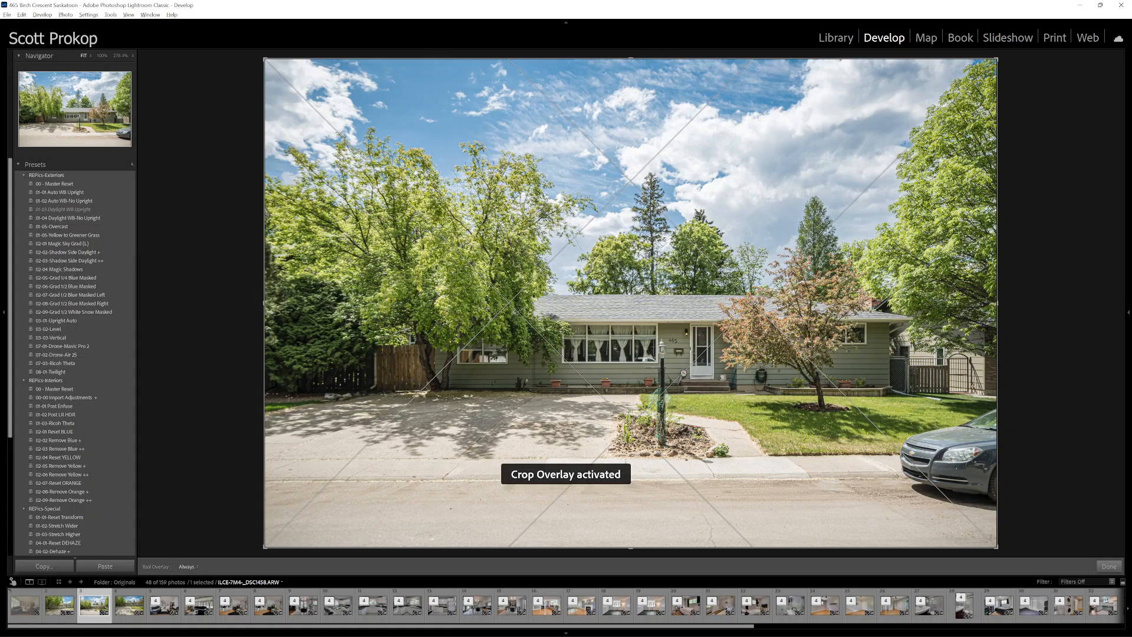
drag(998, 303, 968, 319)
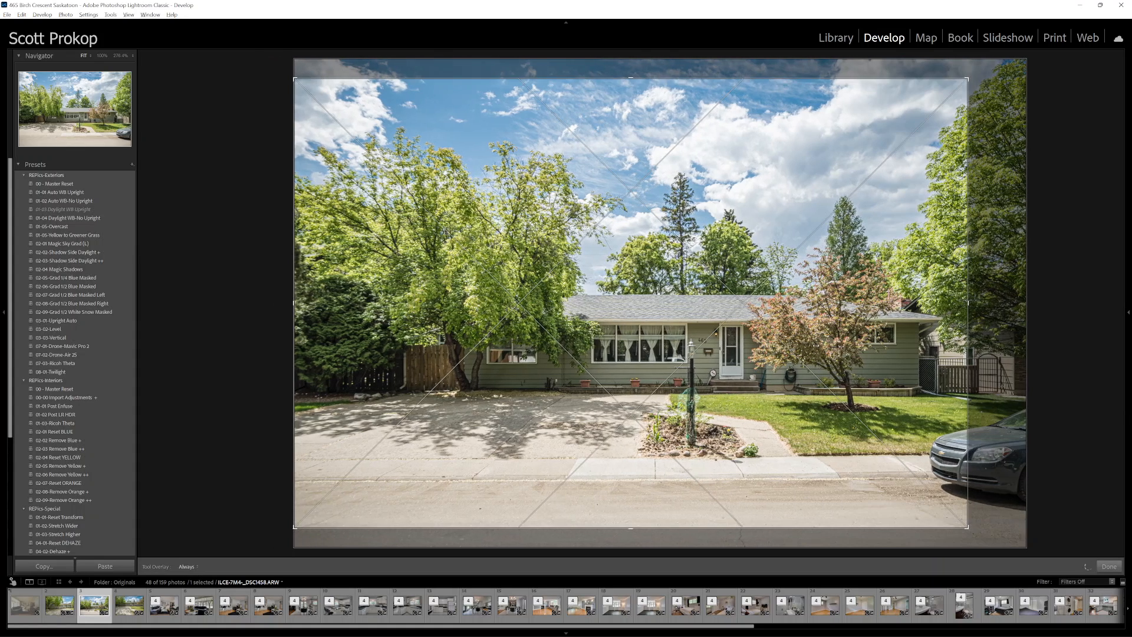
drag(283, 332, 333, 333)
drag(630, 438, 630, 403)
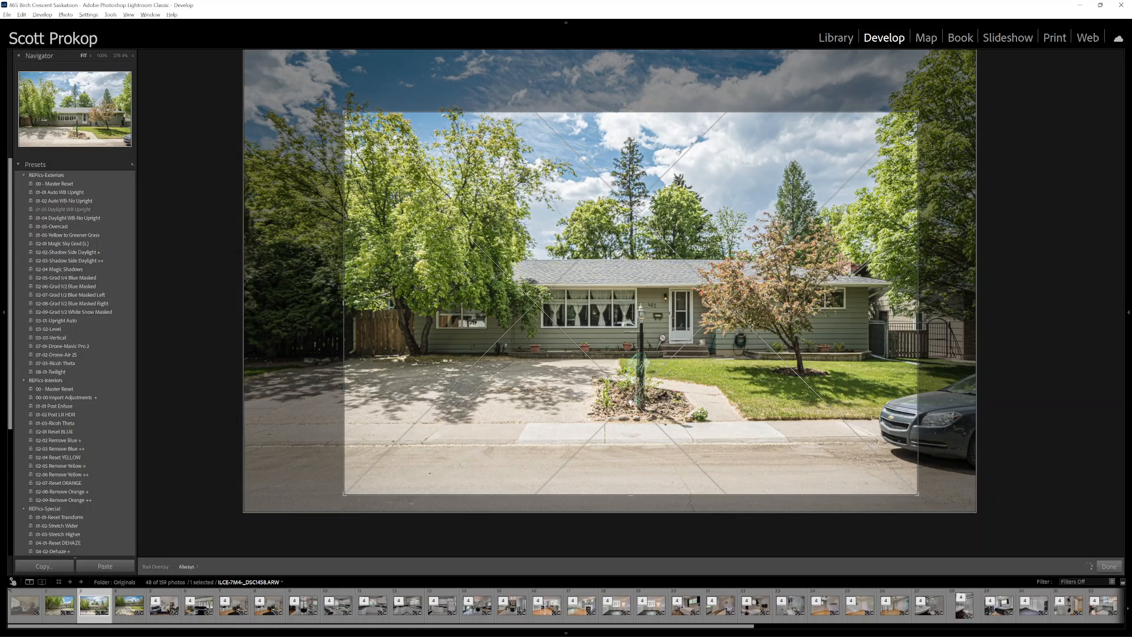
key(Return)
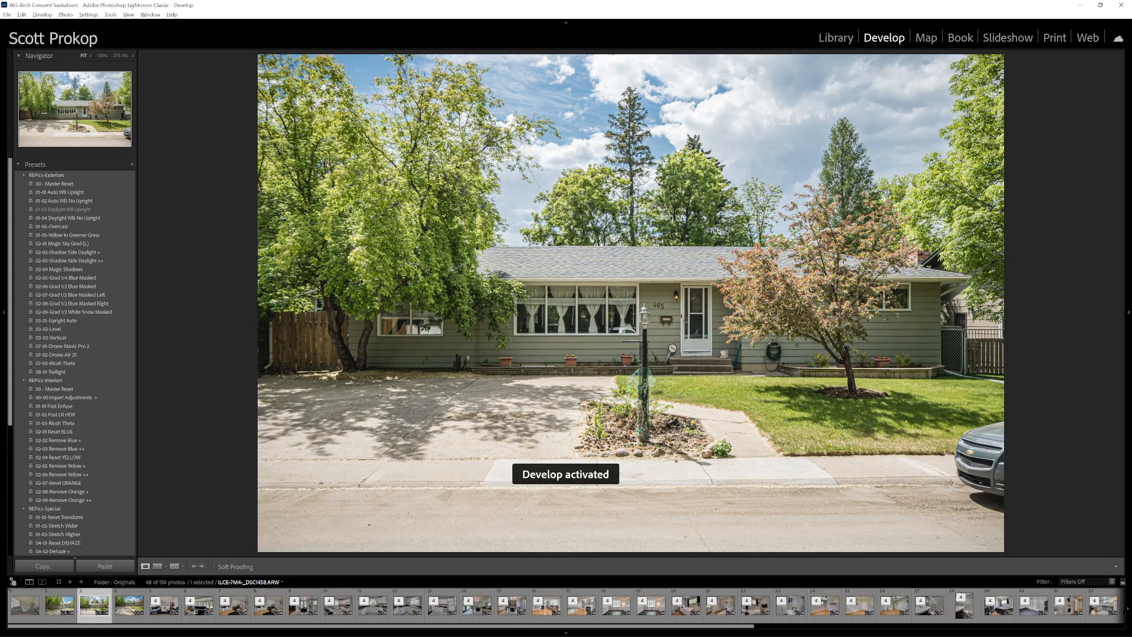
- Advance past the third exterior to the first living room photo and apply the 02-09-Remove Orange ++ preset
key(Right)
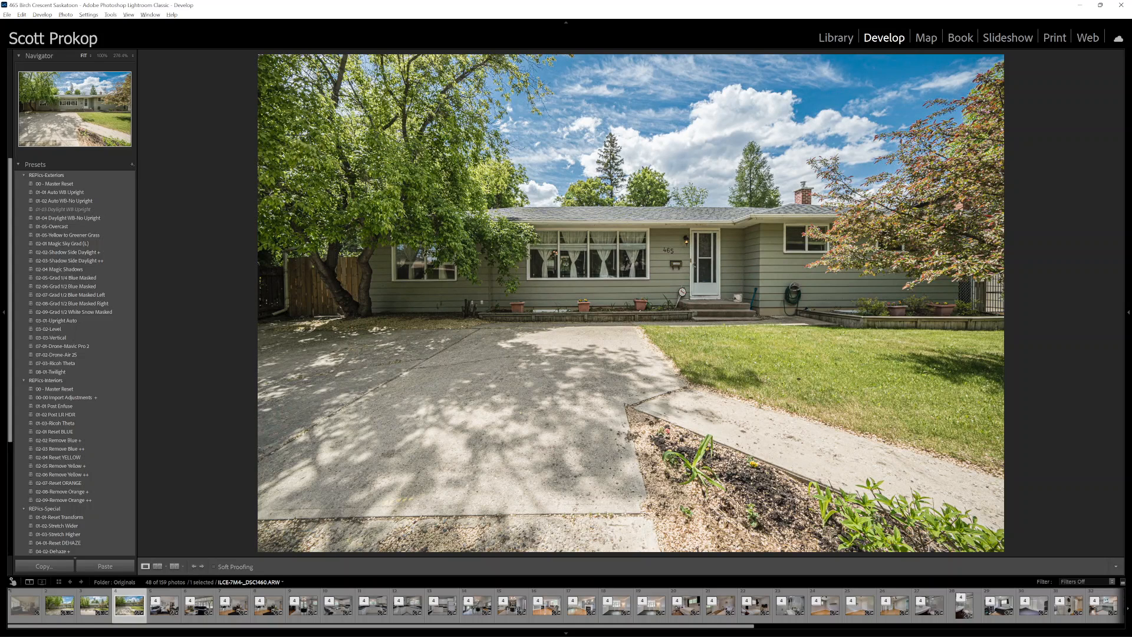
key(Right)
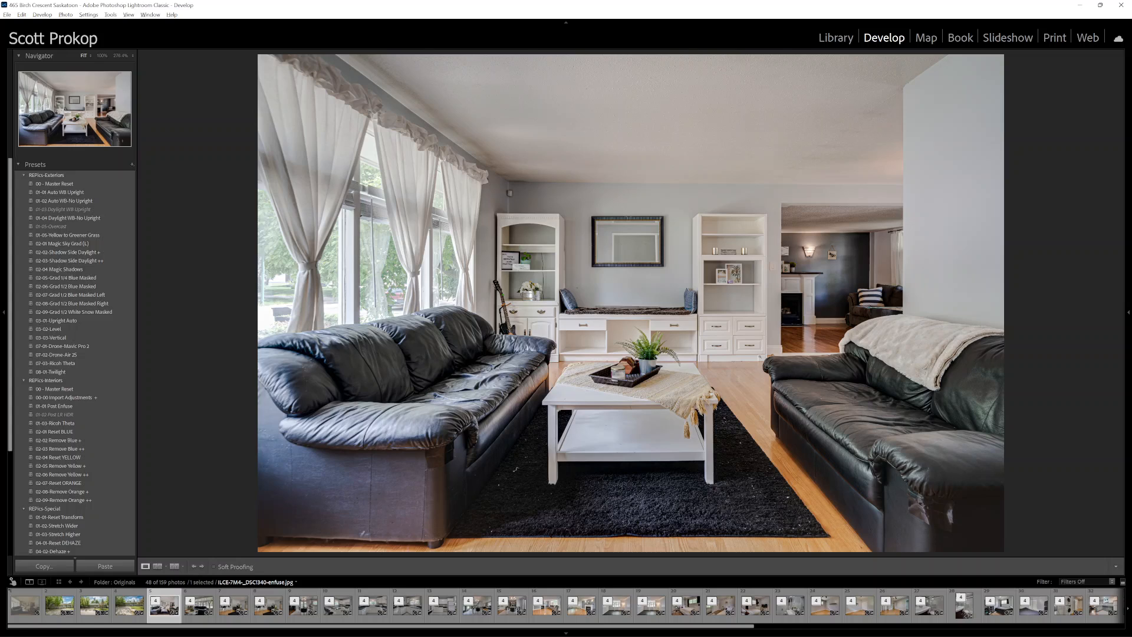
key(F9)
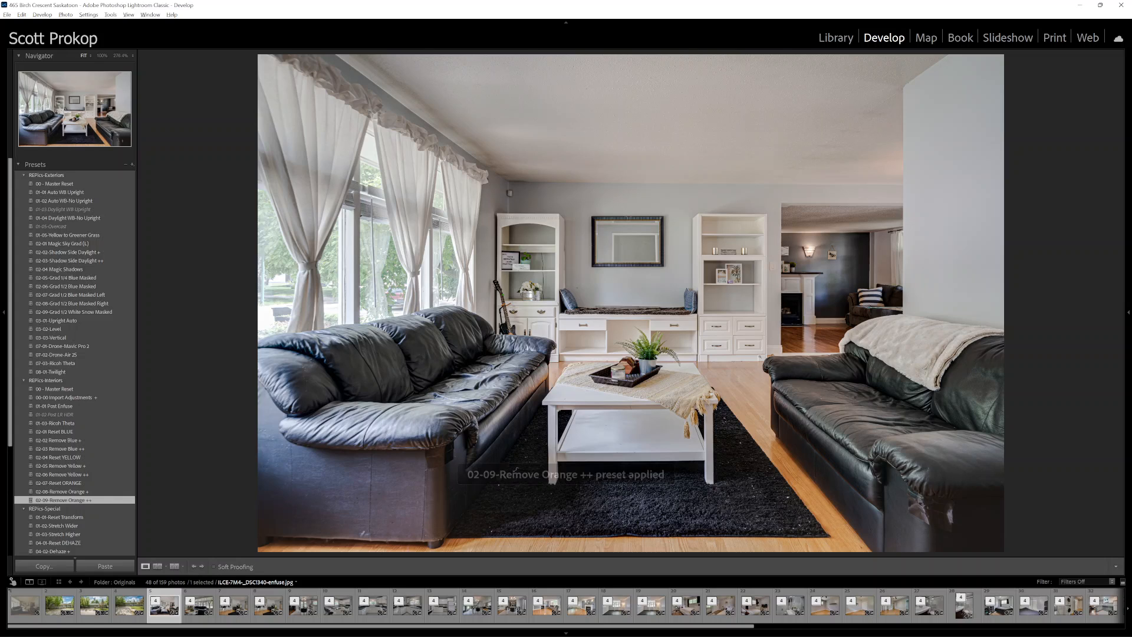
- Advance to the photo showing the living and dining rooms together and apply the 01-03-Stretch Higher and 02-09-Remove Orange ++ presets
key(Right)
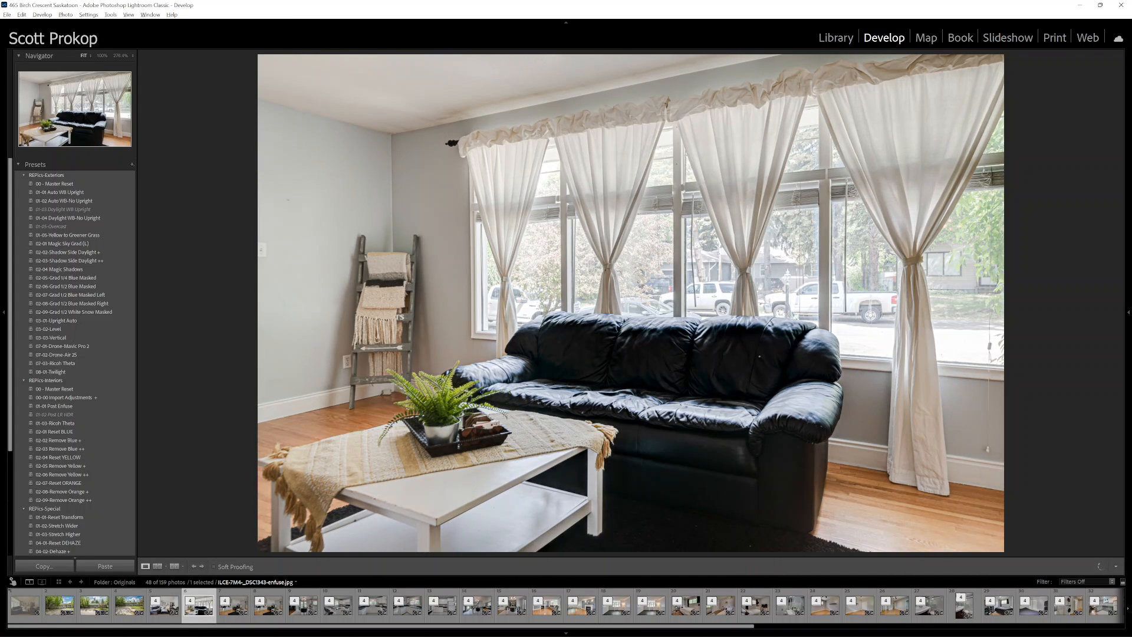
key(Right)
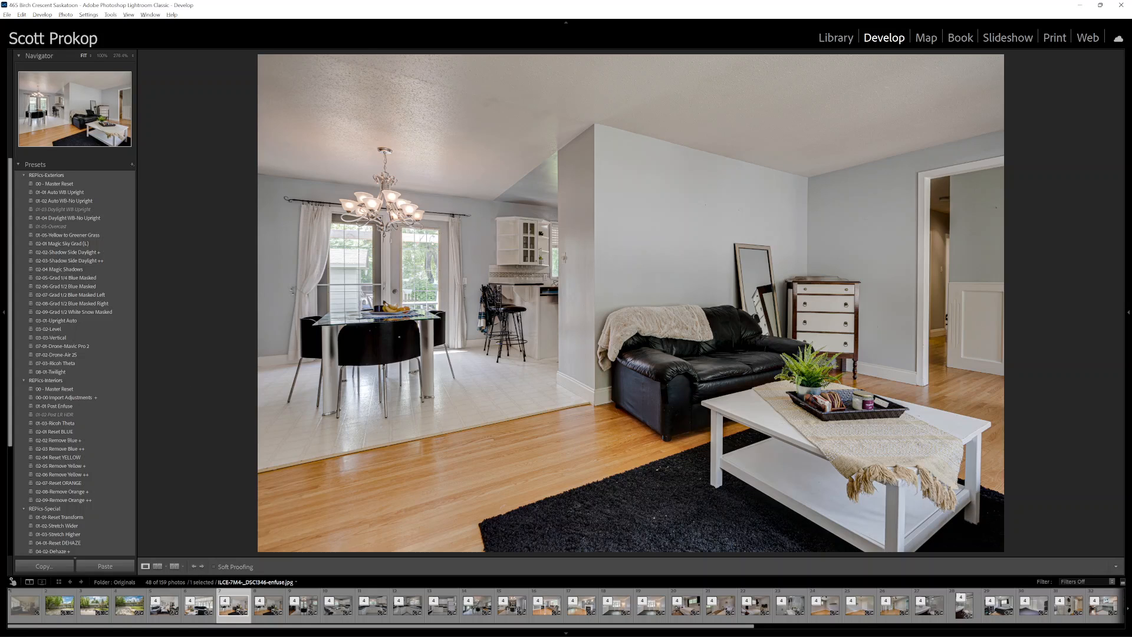
click(58, 534)
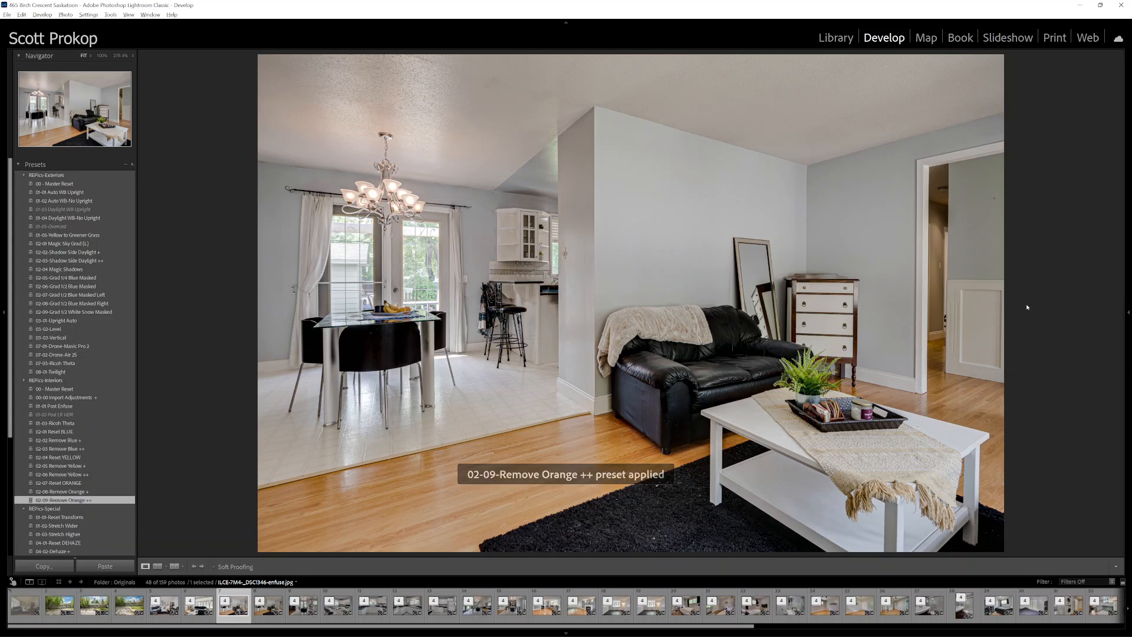
- Compare the two near-identical living and dining room shots, reject the second one, and move on to the dining table photo
key(Right)
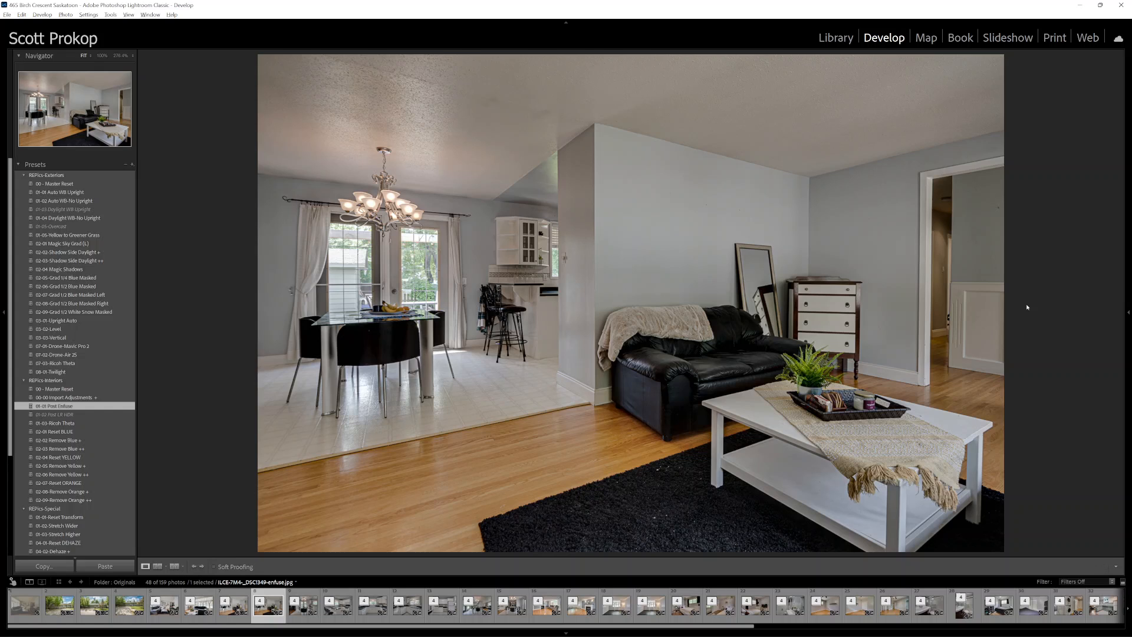
key(Left)
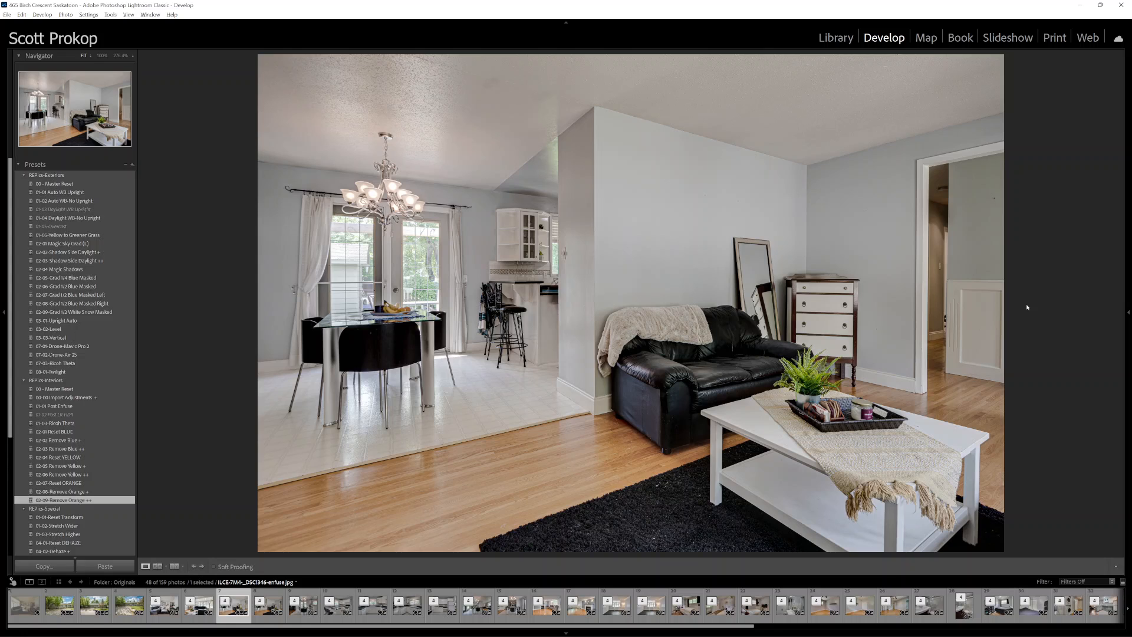
key(Right)
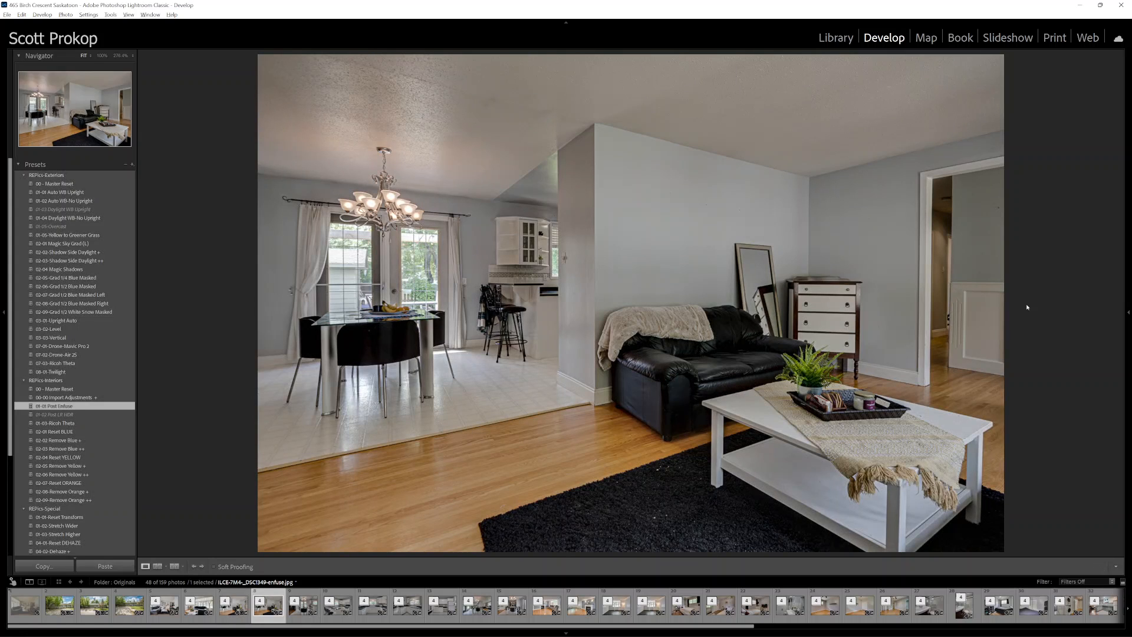
key(Right)
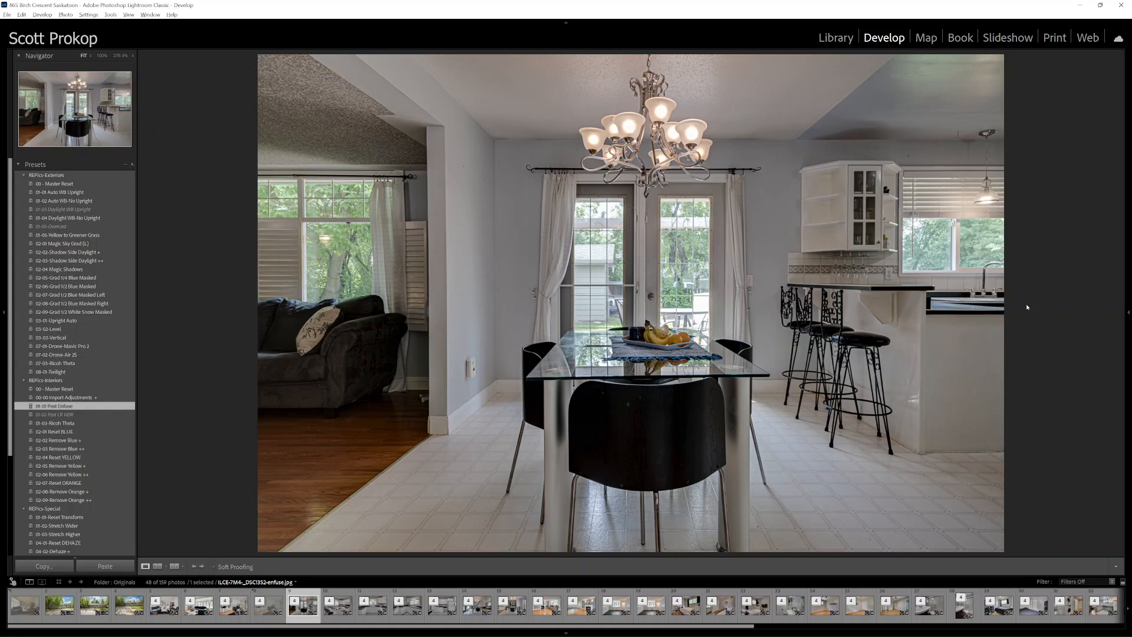
- Brighten the dining table photo with the chandelier and apply the 02-09-Remove Orange ++ preset
key(ctrl+shift+v)
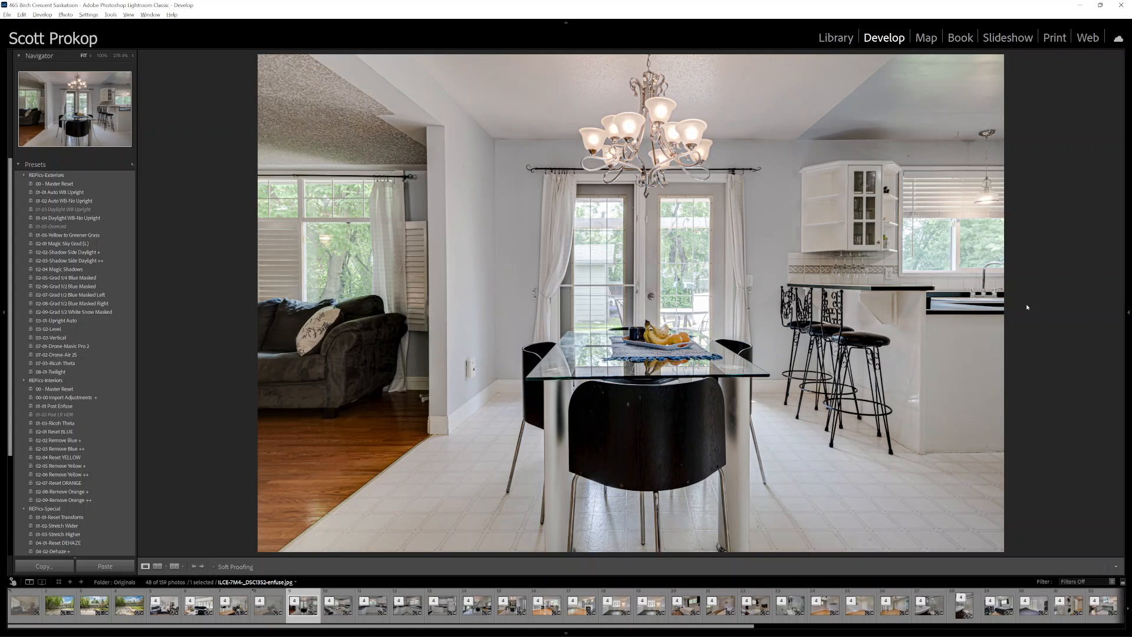
key(ctrl+alt+9)
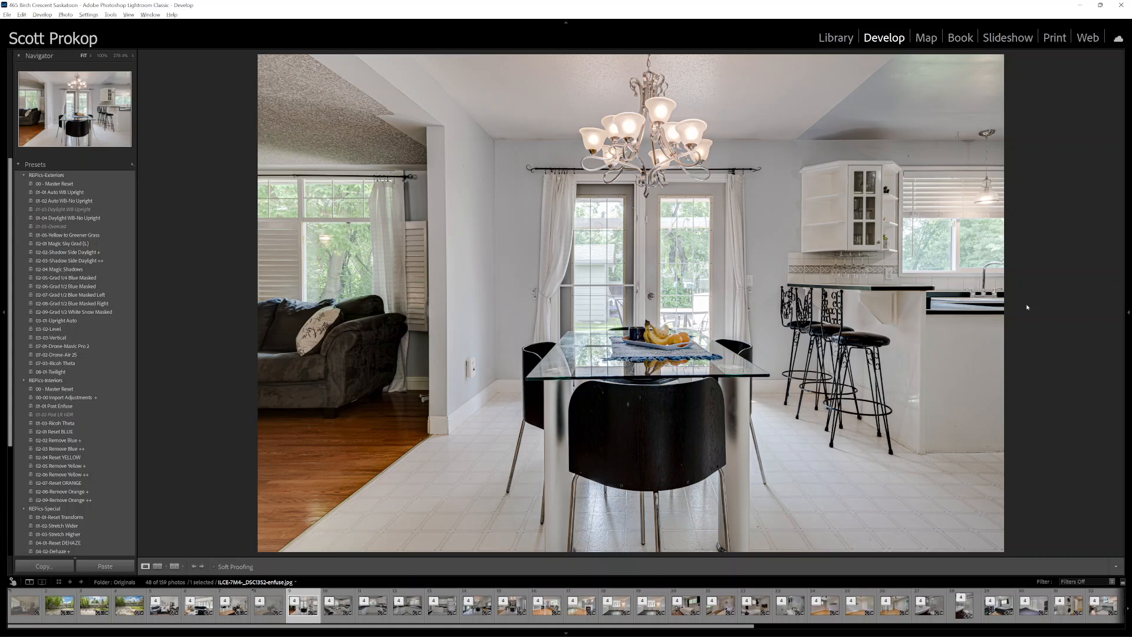
key(ctrl+alt+9)
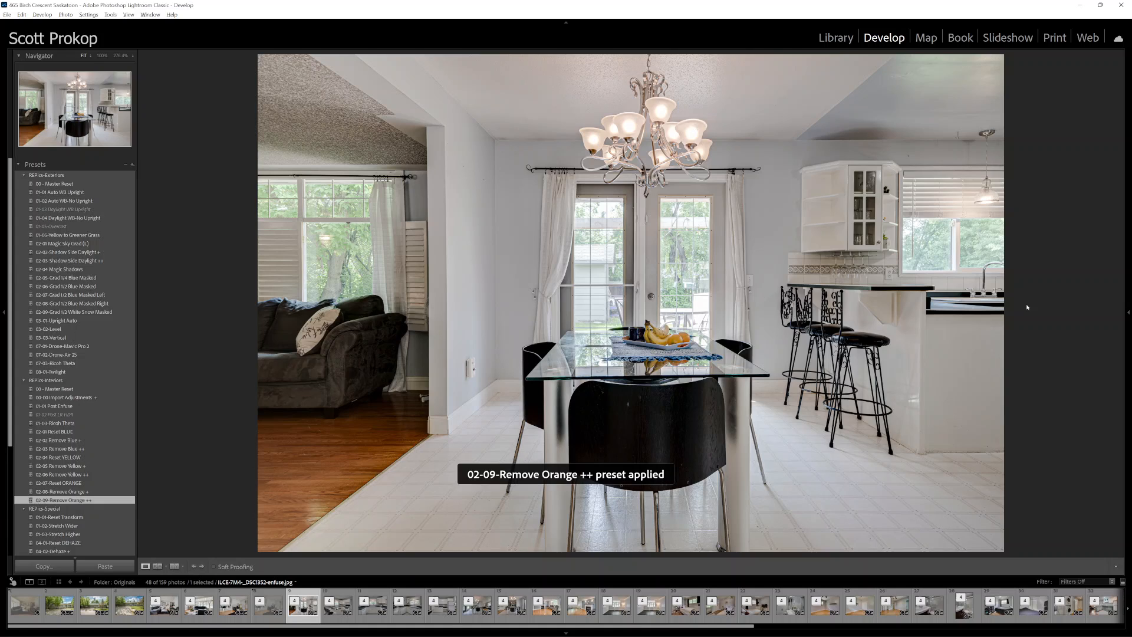
- Advance through the kitchen photos to the angled view of the dishwasher and sink, and apply the 02-09-Remove Orange ++ preset
key(Right)
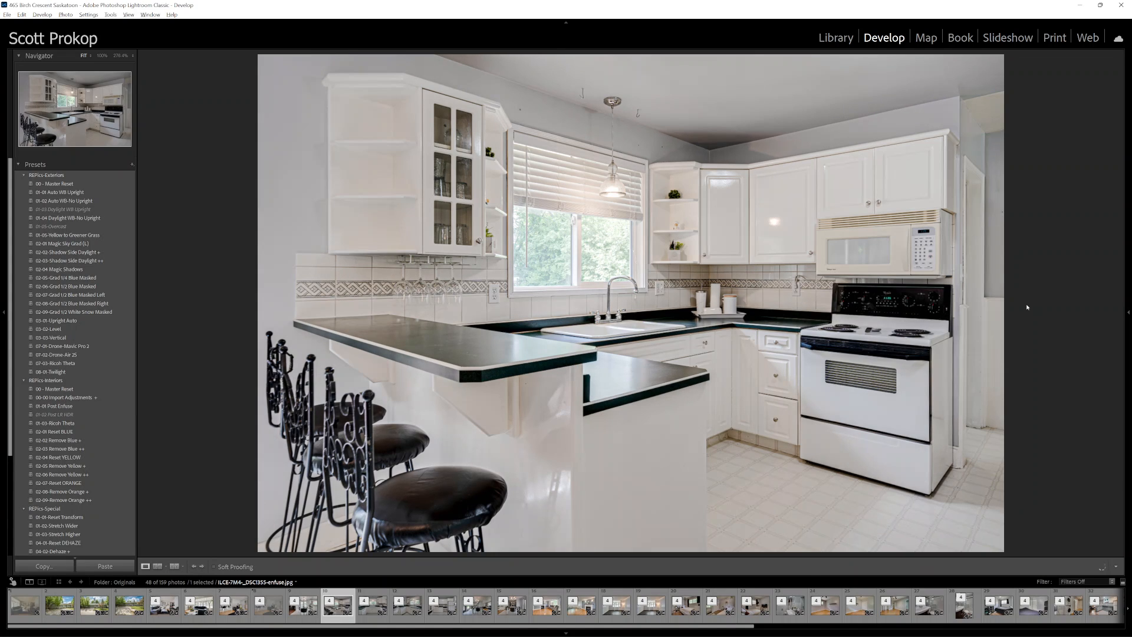
key(Right)
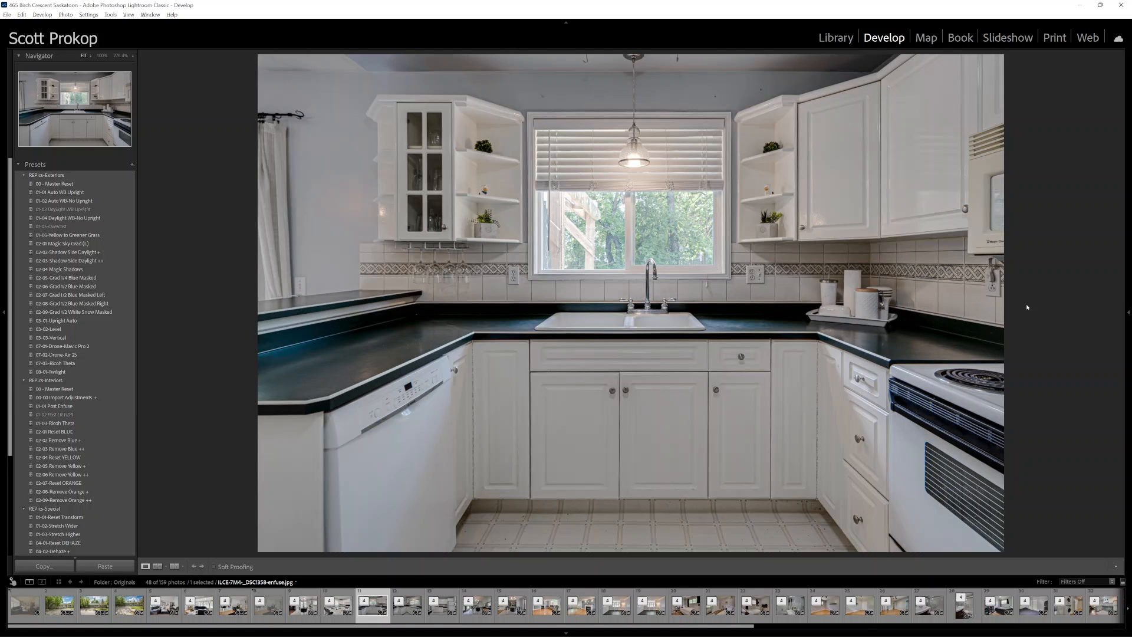
key(Right)
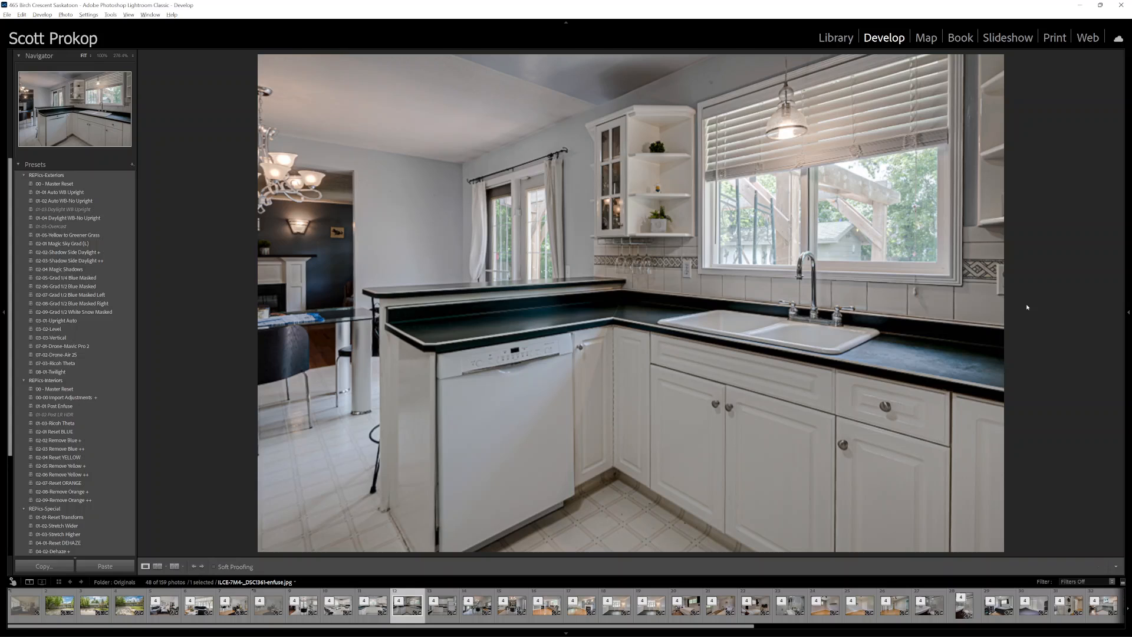
key(F9)
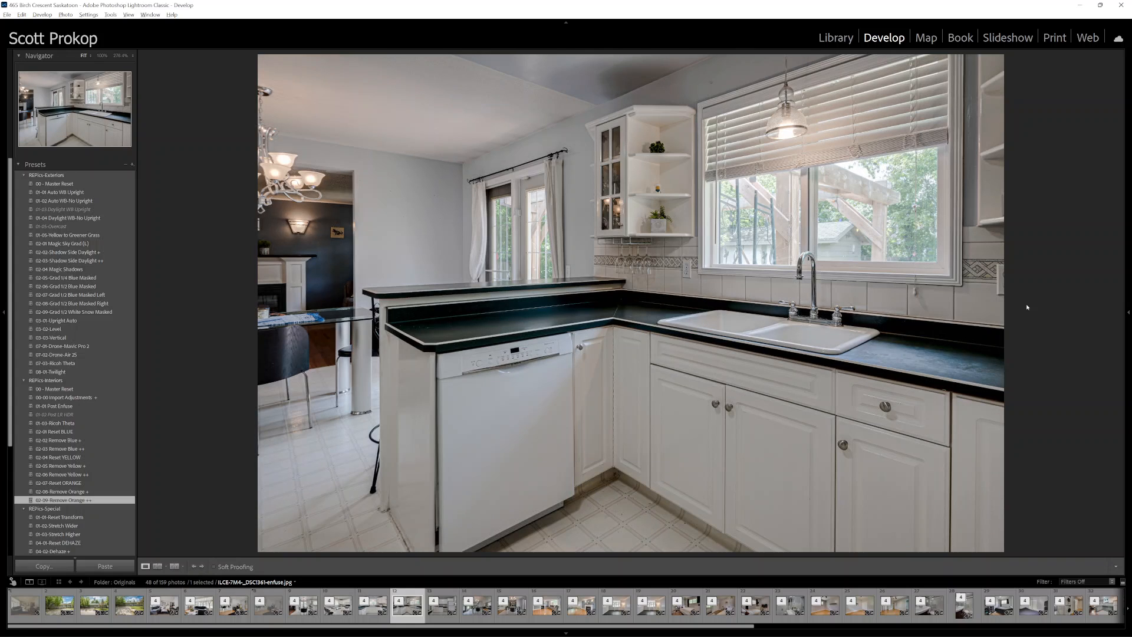
- Raise the exposure of the refrigerator and cabinets photo by two increments and apply the 02-03-Remove Blue ++ preset
key(Right)
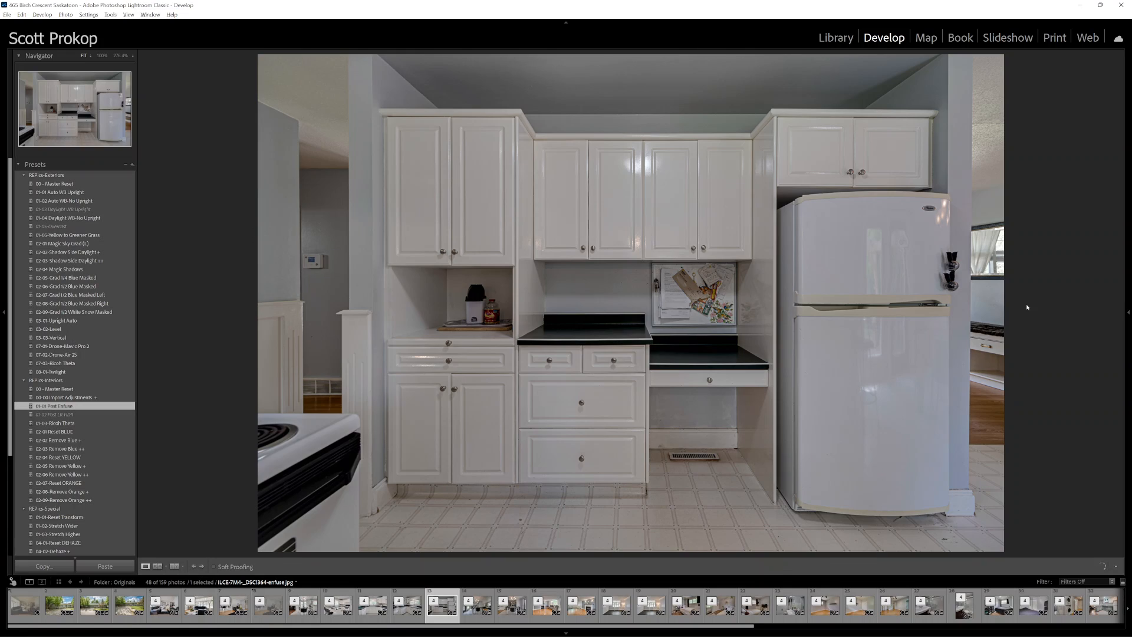
key(equal)
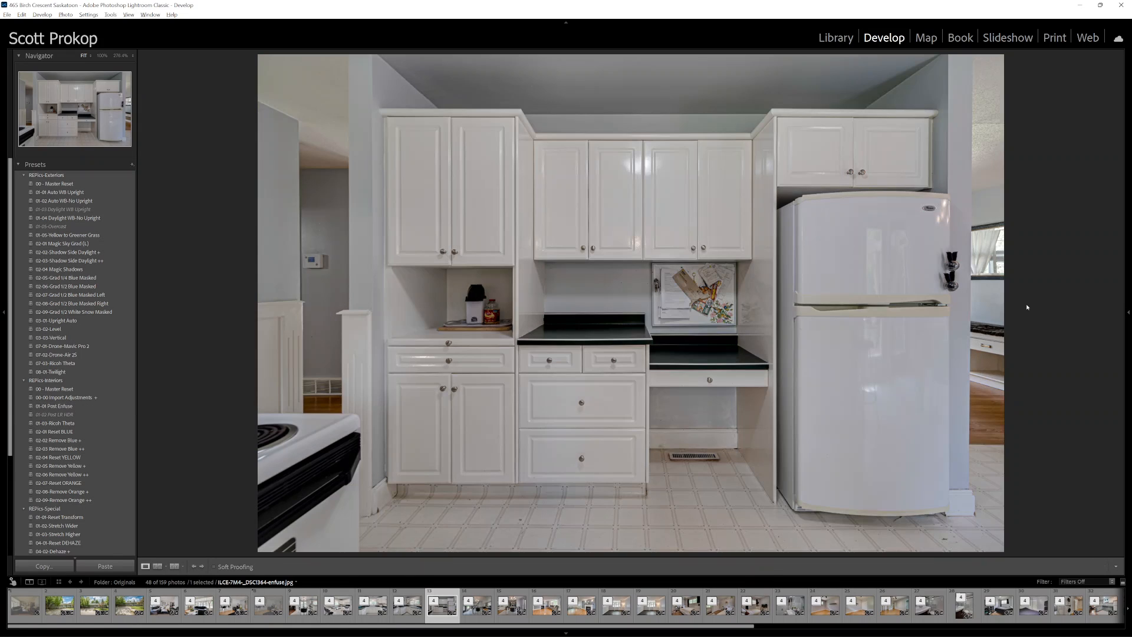
key(equal)
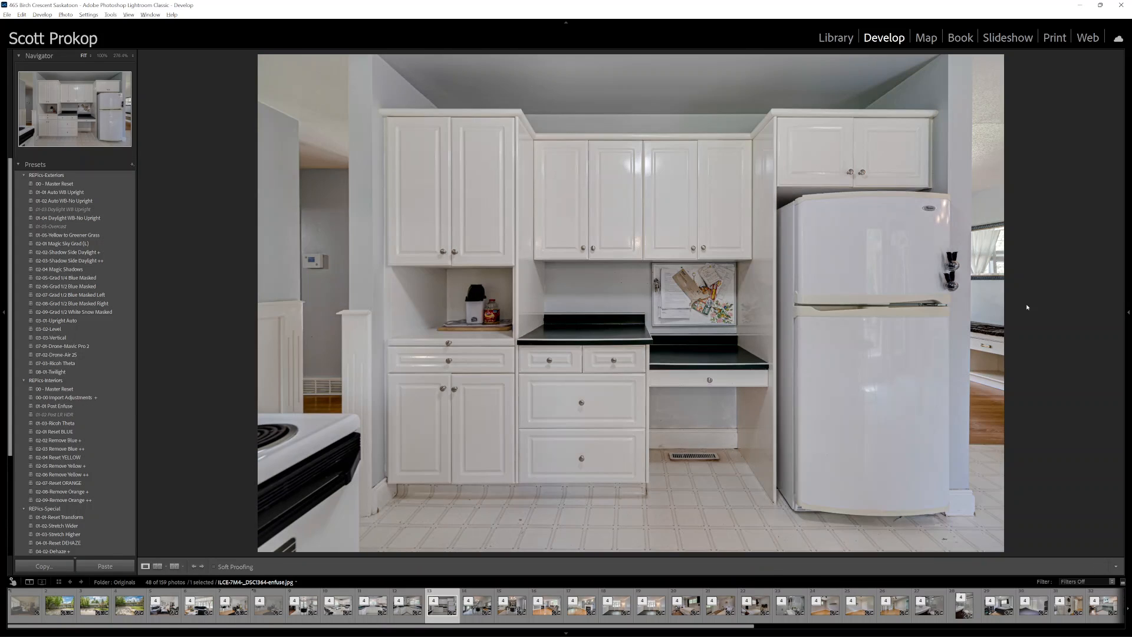
key(F3)
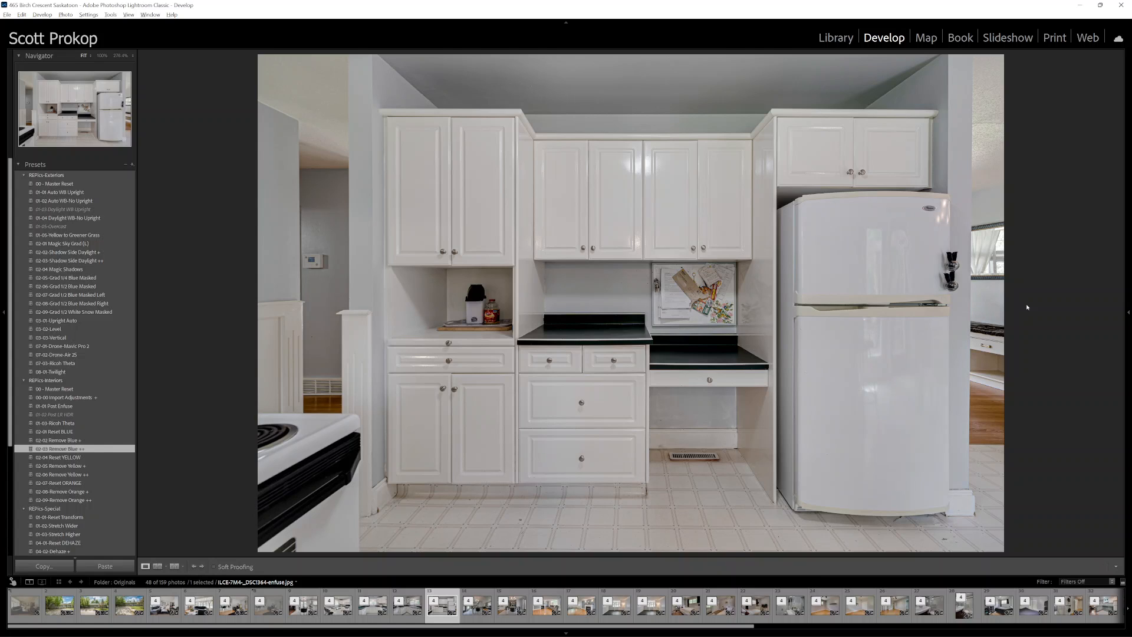
- Apply 02-09-Remove Orange ++ to the dining photo beside the patio doors, and brighten the following dining photo facing the fireplace
key(Right)
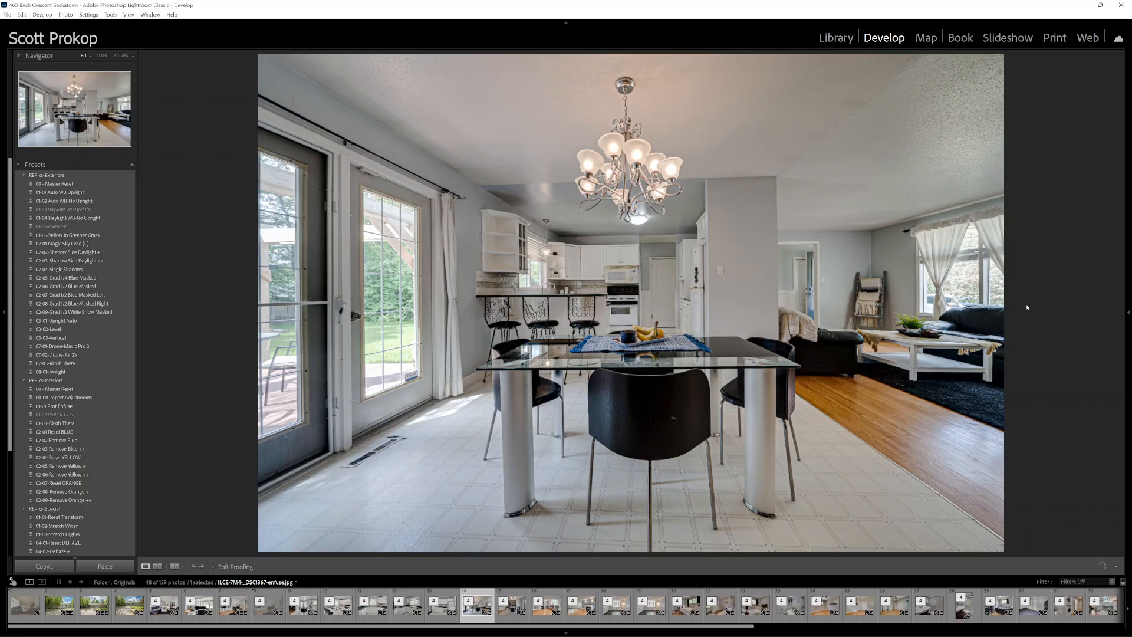
key(F9)
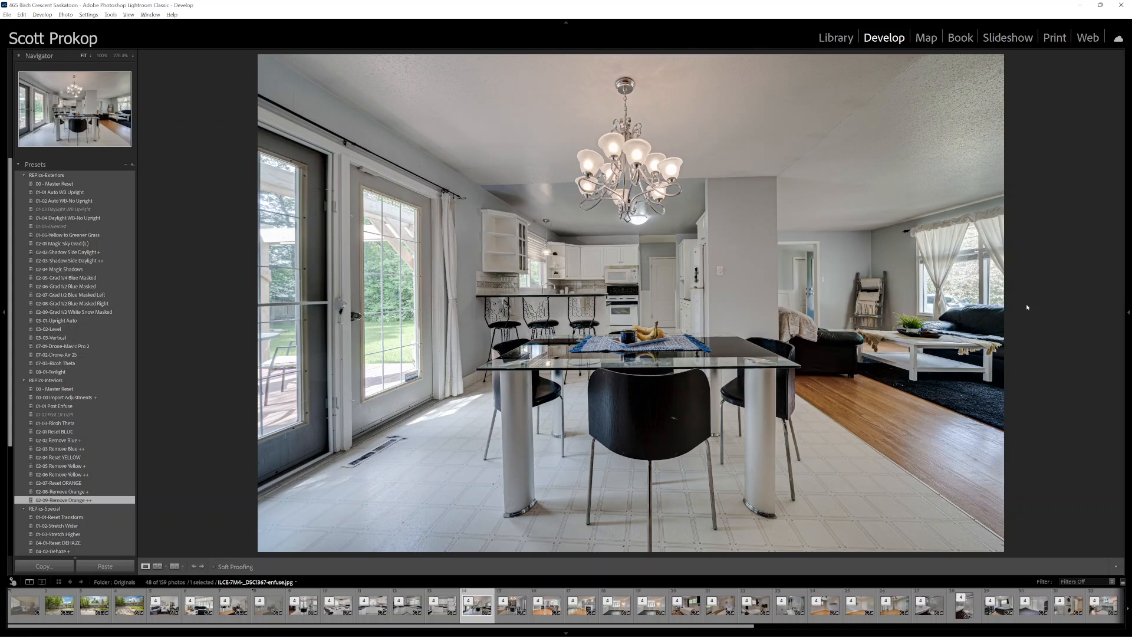
key(Right)
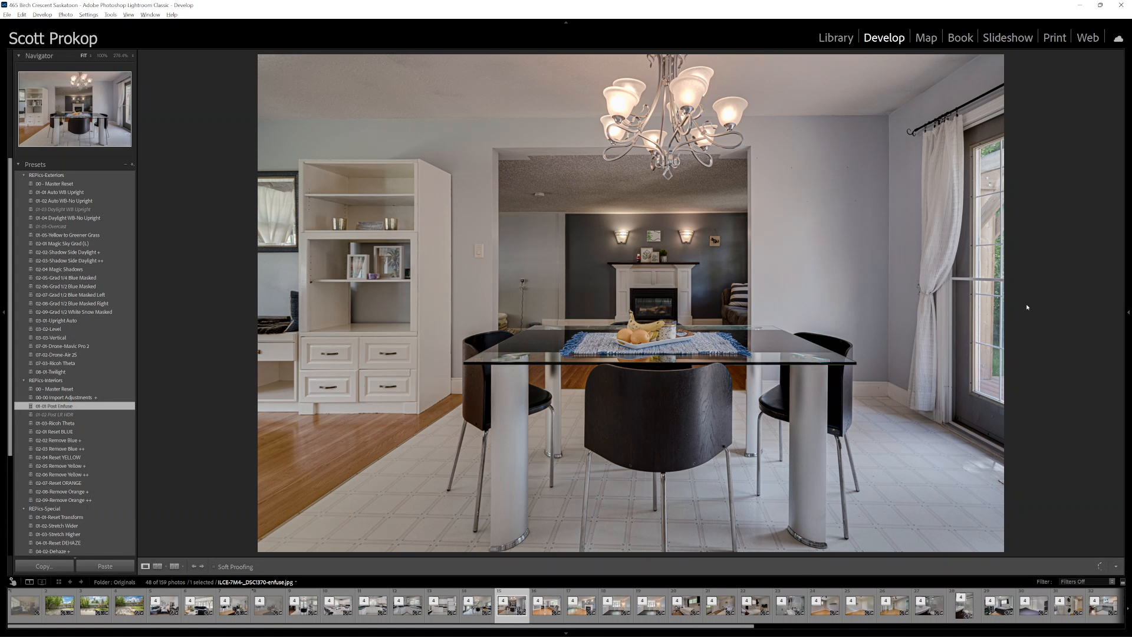
key(ctrl+u)
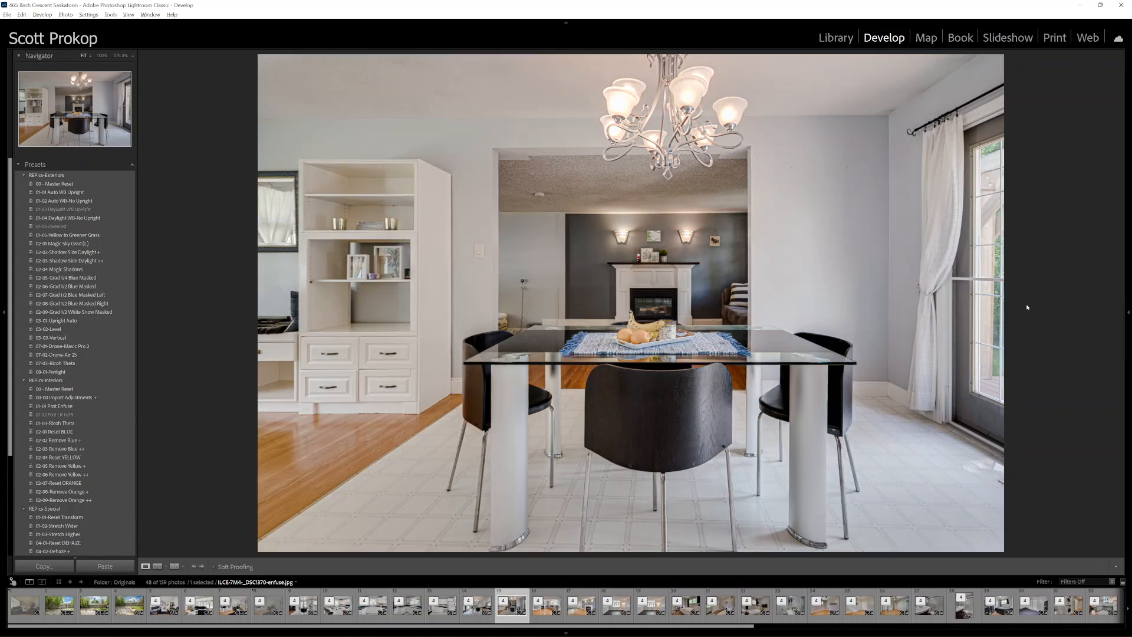
- Fine-tune the color of the living room photo with the fireplace and sofa, and crop it slightly to trim its right edge and ceiling
key(Right)
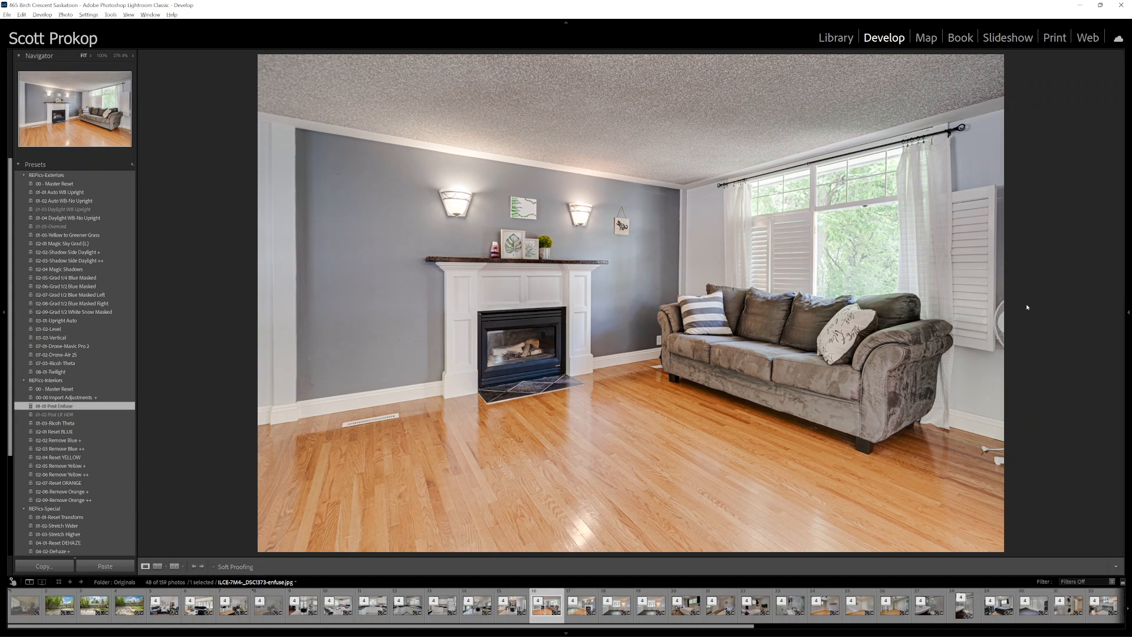
key(ctrl+u)
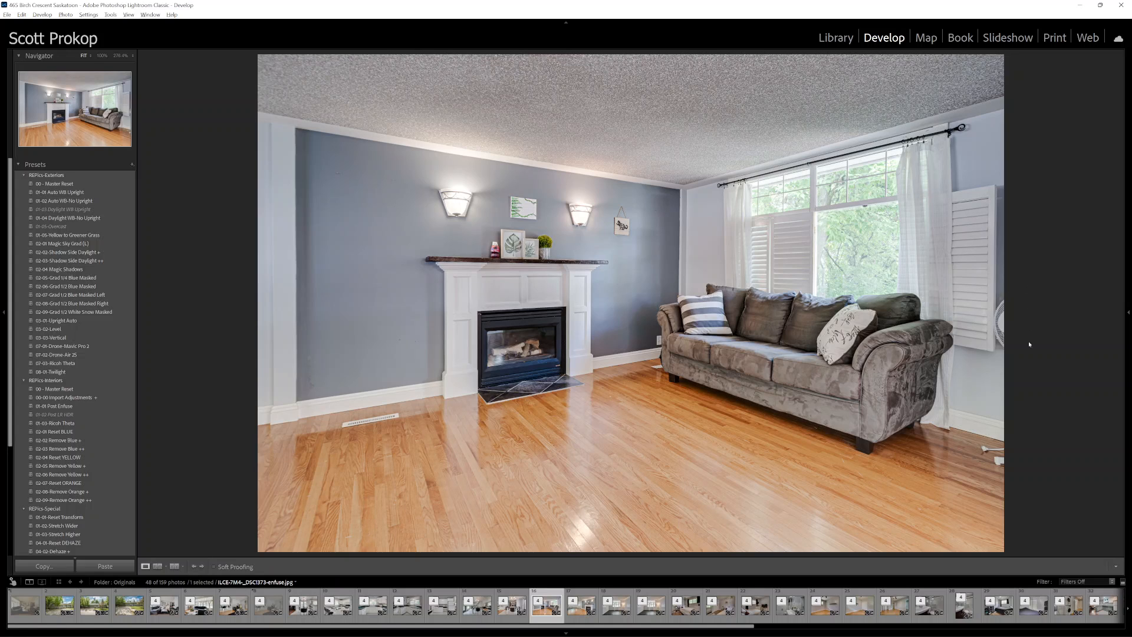
key(r)
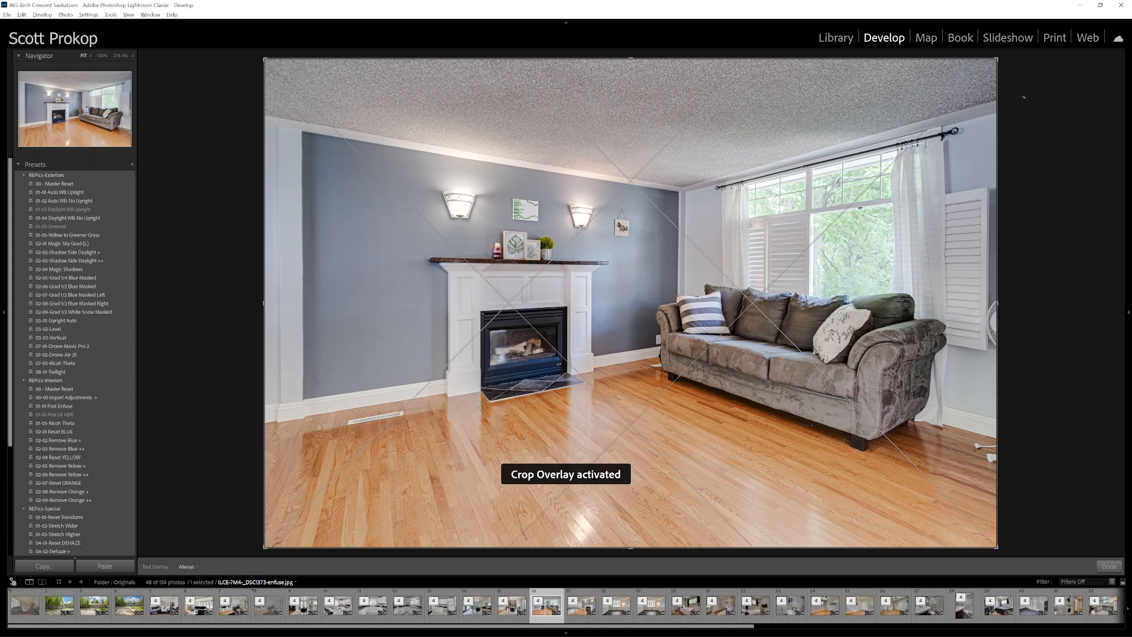
drag(996, 58, 995, 63)
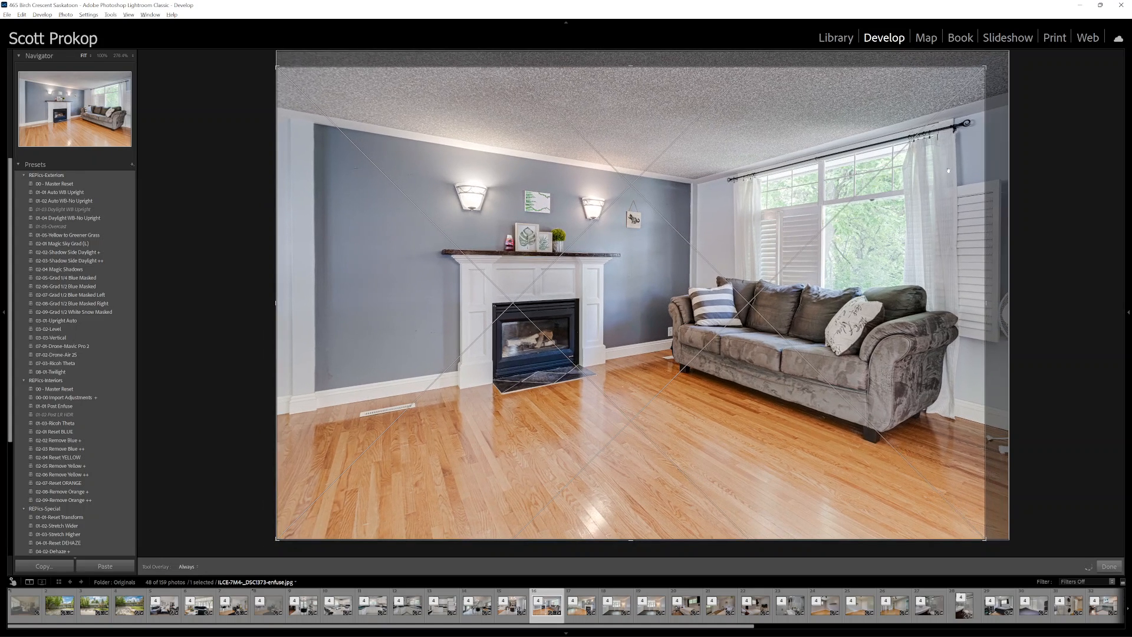
key(d)
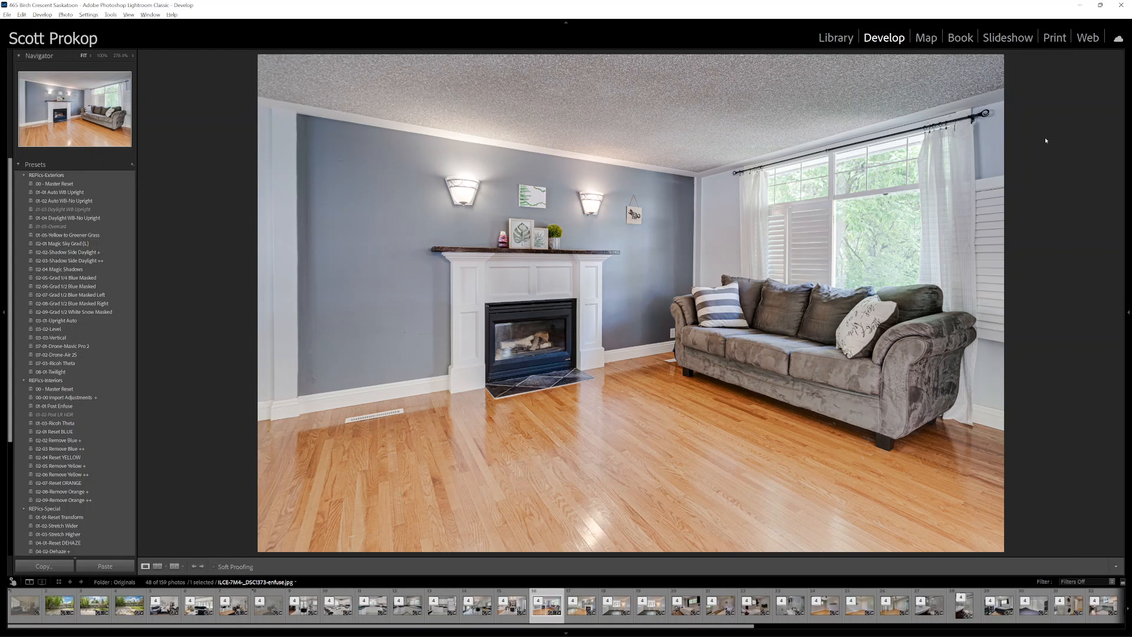
- Apply 02-08-Remove Orange + to the fireplace and sofa photo, and 02-09-Remove Orange ++ to the following photo with the fireplace and tiled corner
key(ctrl+shift+o)
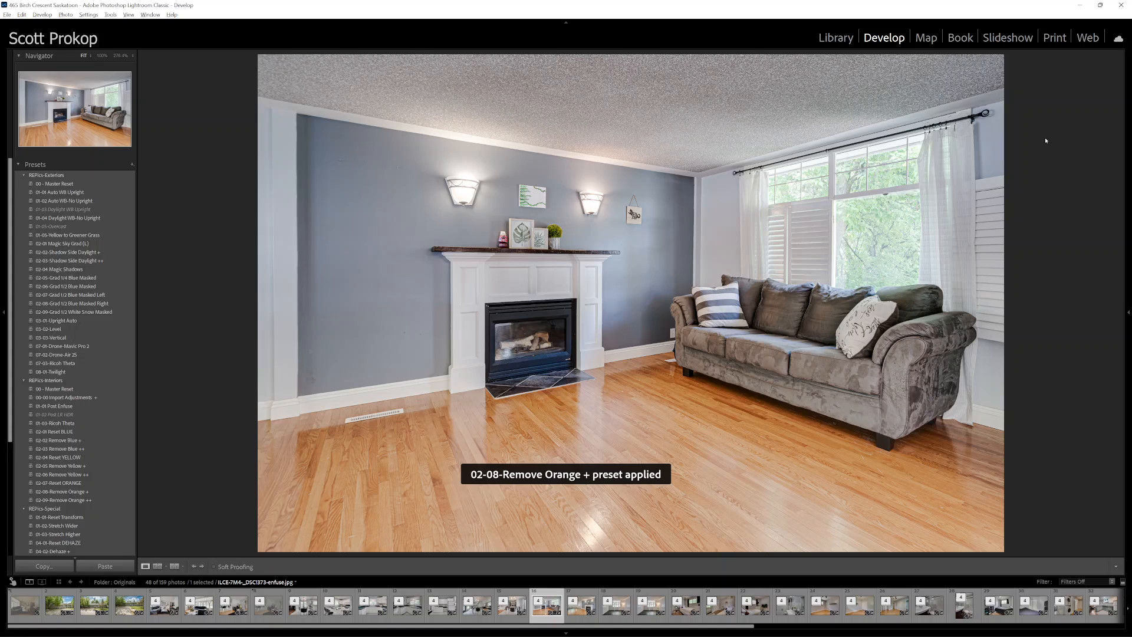
key(Right)
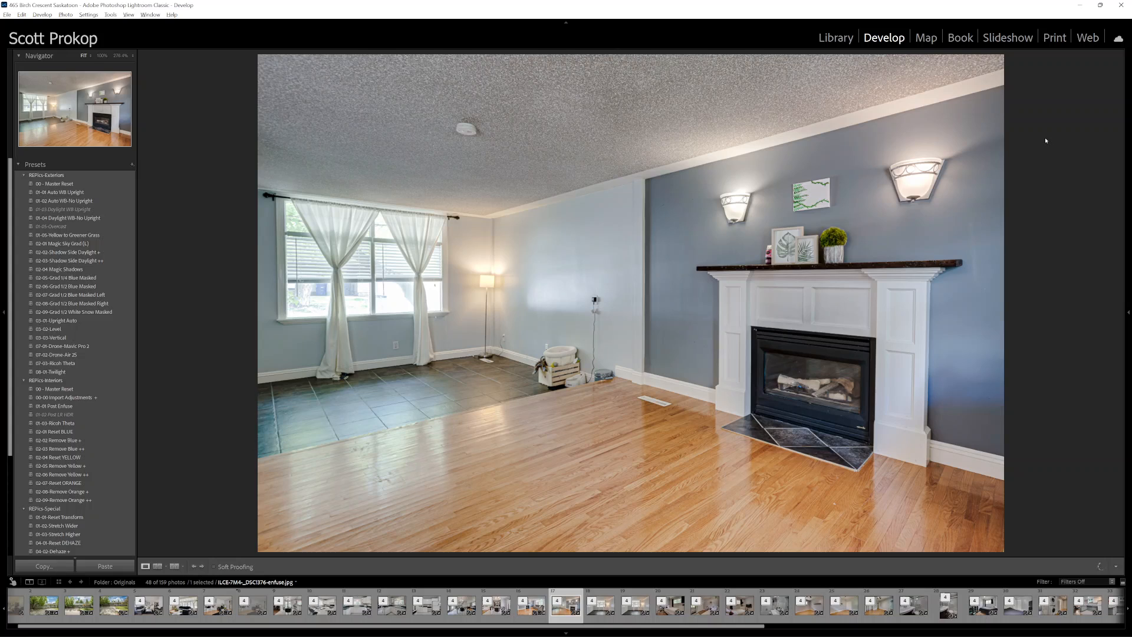
key(F9)
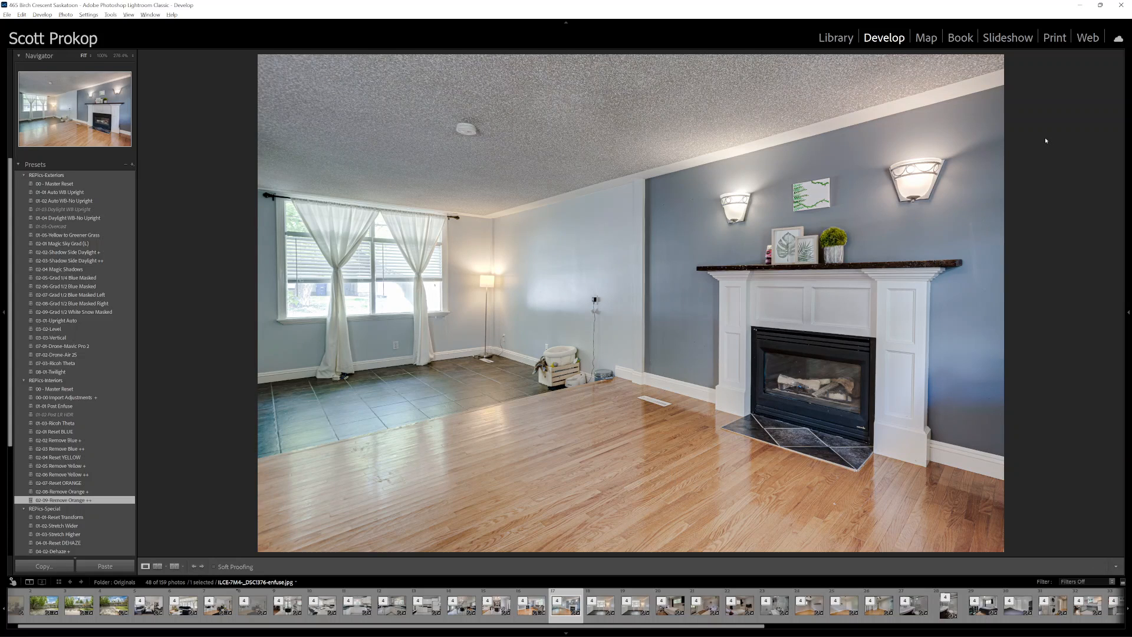
- Advance past the first photo of the empty tiled room with curtains, and apply 02-09-Remove Orange ++ to the second one
key(Right)
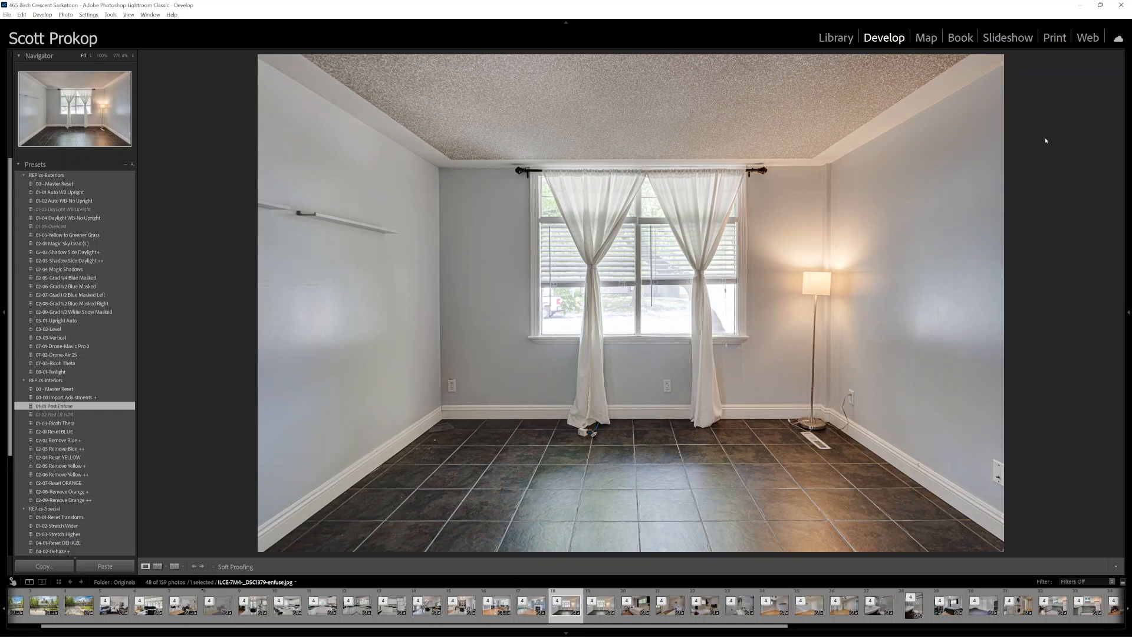
key(Right)
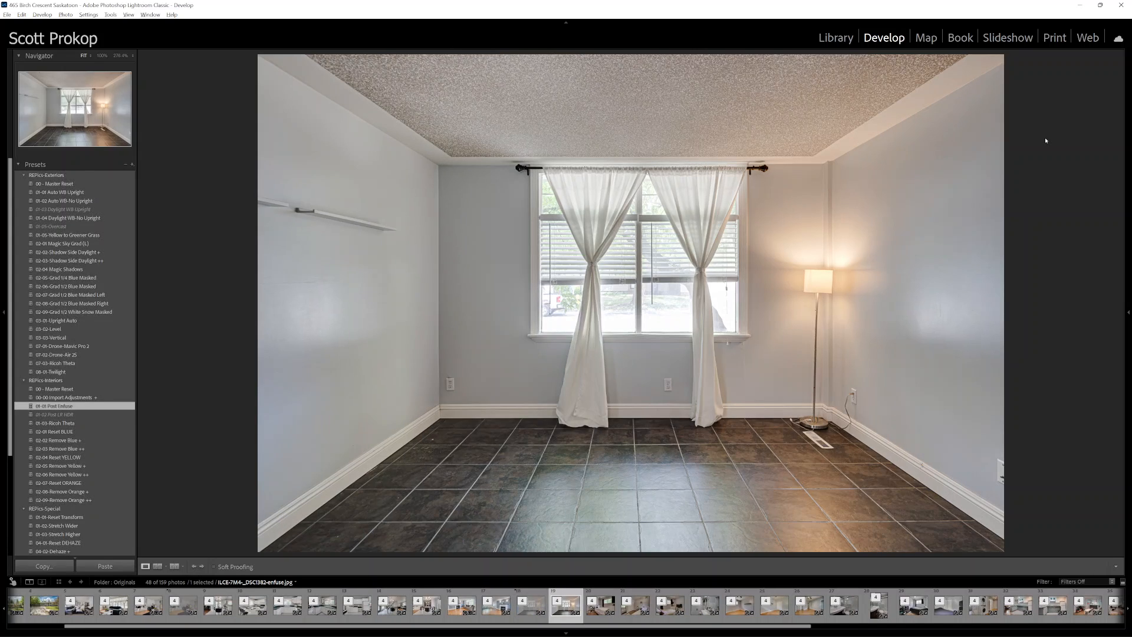
key(ctrl+shift+9)
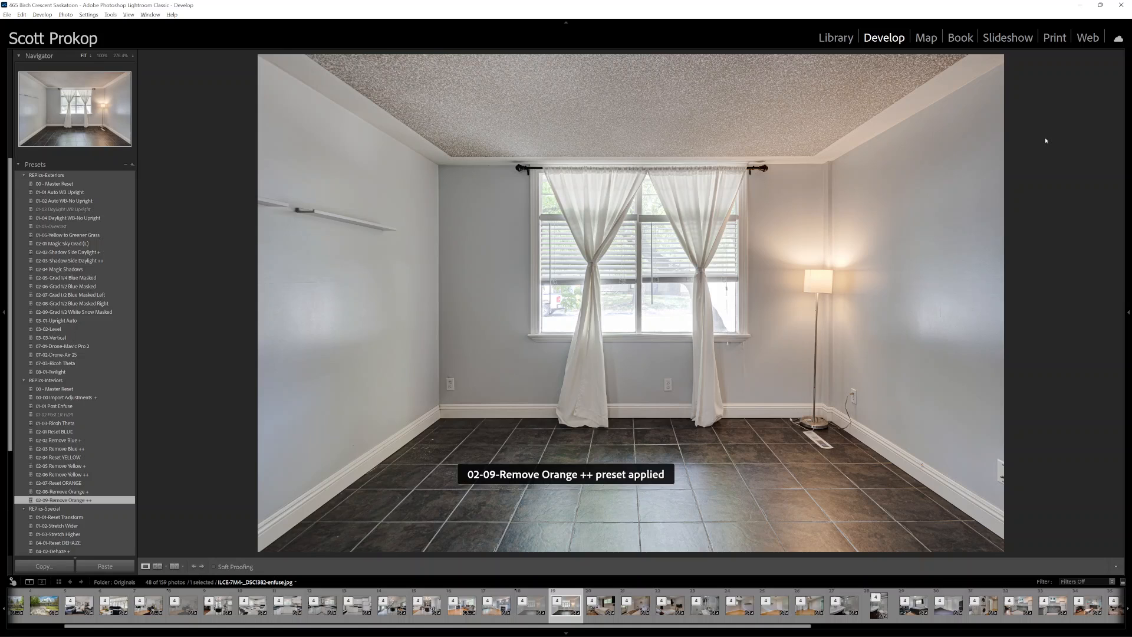
- Neutralize the white balance of the first two bedroom photos, sampling the white dresser in one and the closet doors in the other
key(Right)
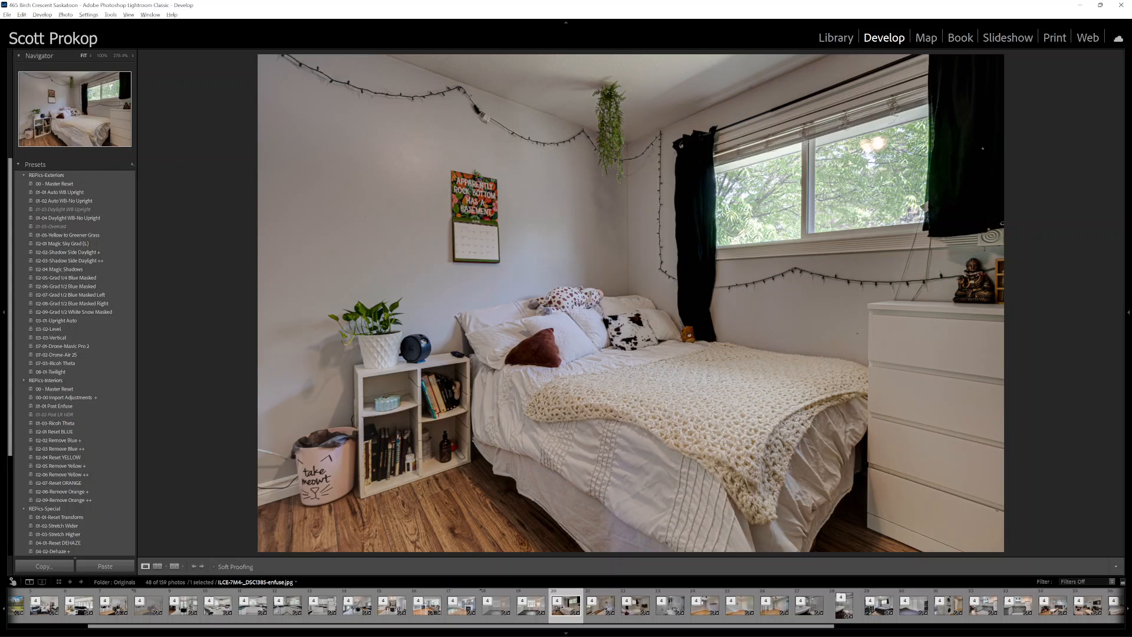
key(w)
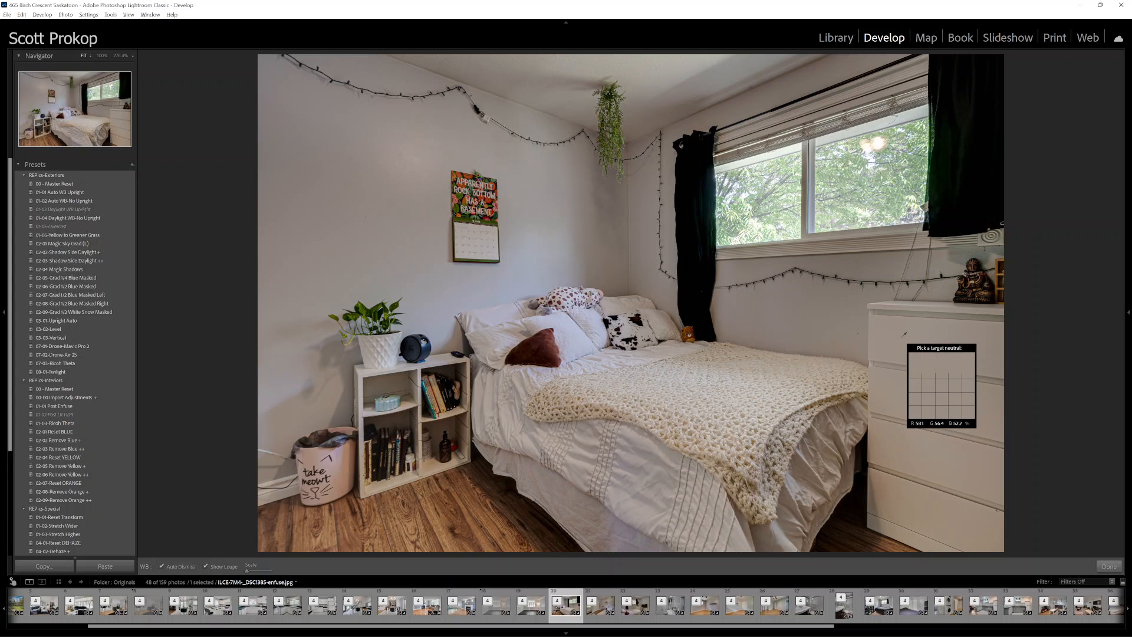
click(904, 339)
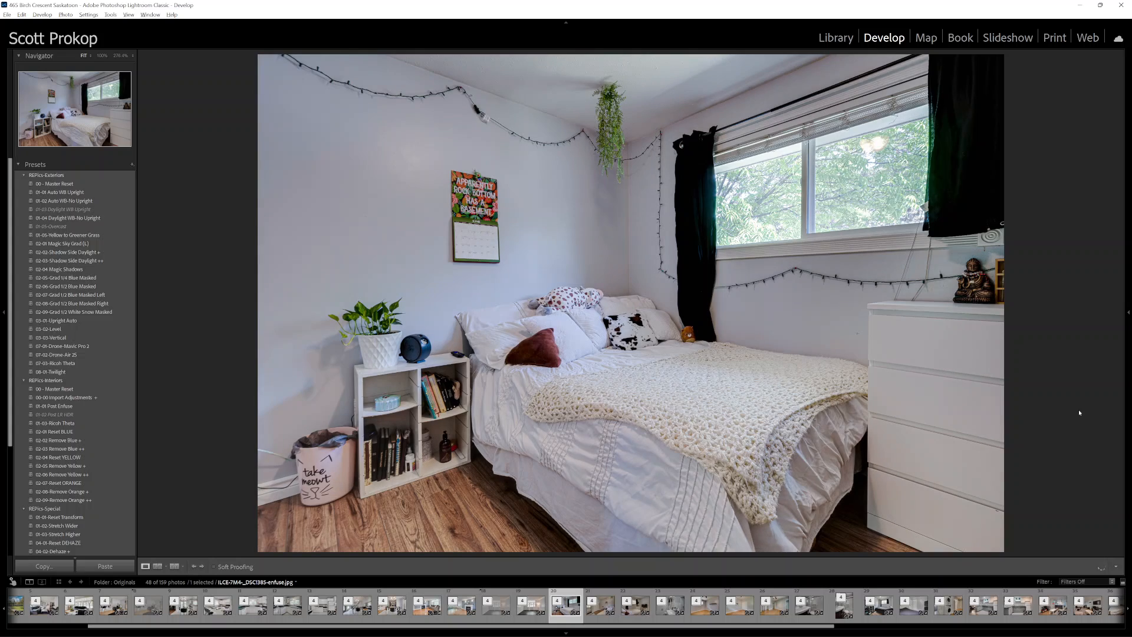
key(Right)
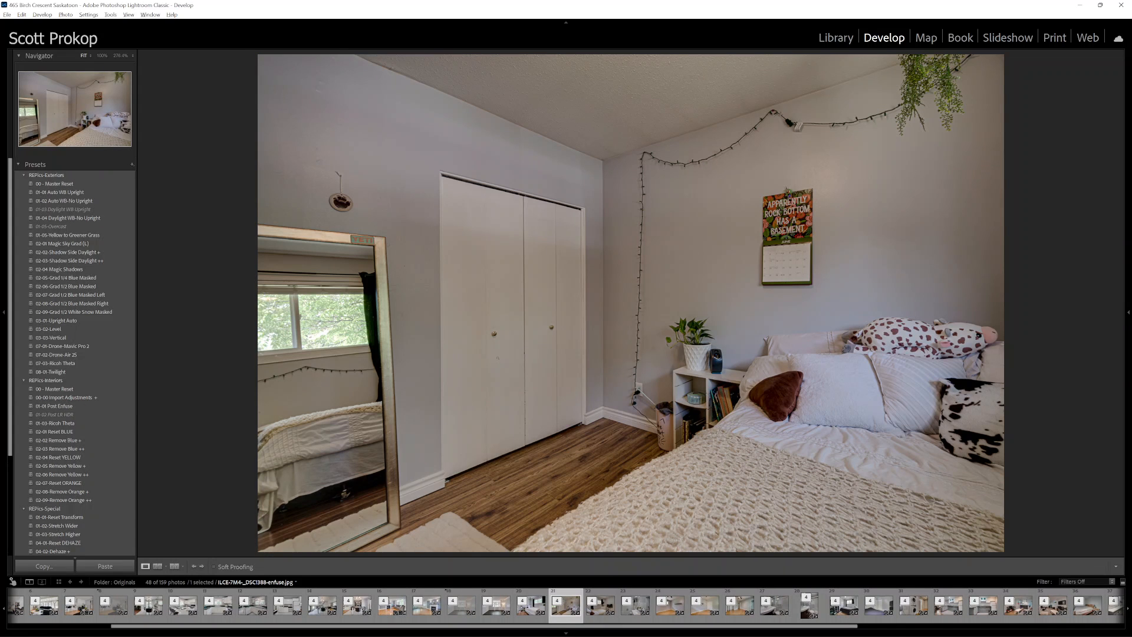
key(w)
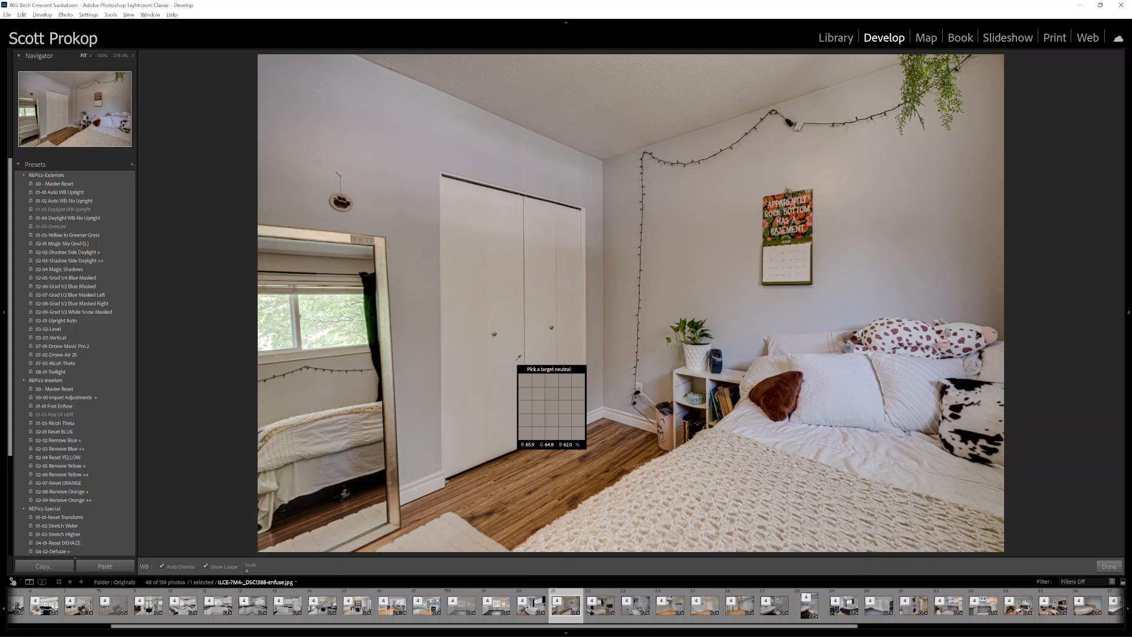
click(519, 357)
- Correct the white balance of the bedroom photo with the television by sampling the white dresser below the window
key(Right)
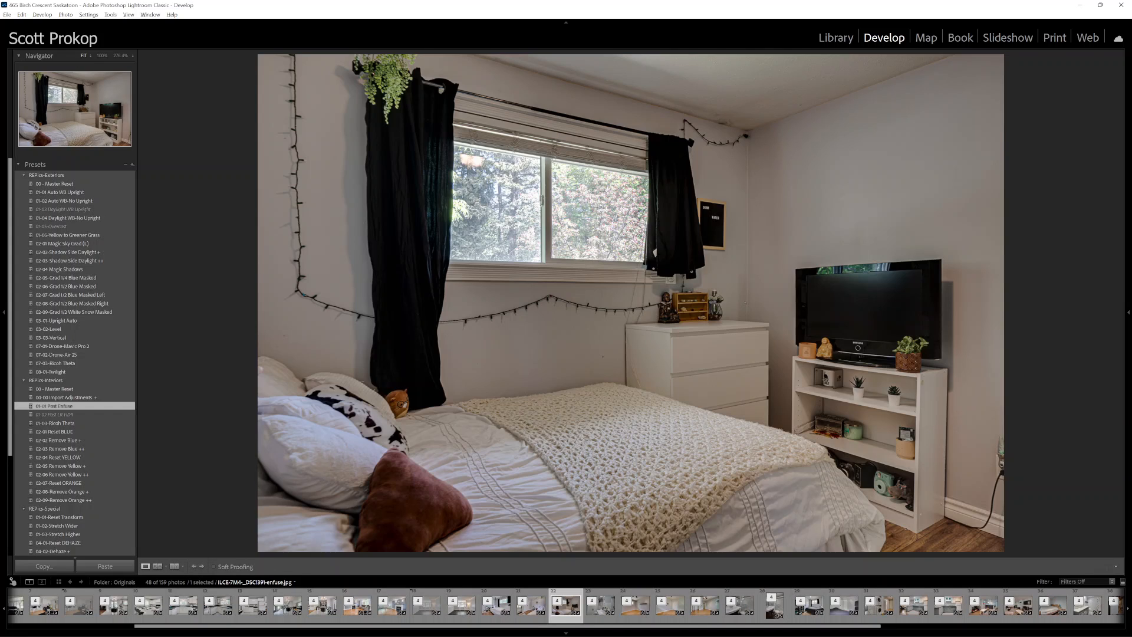
key(w)
click(698, 352)
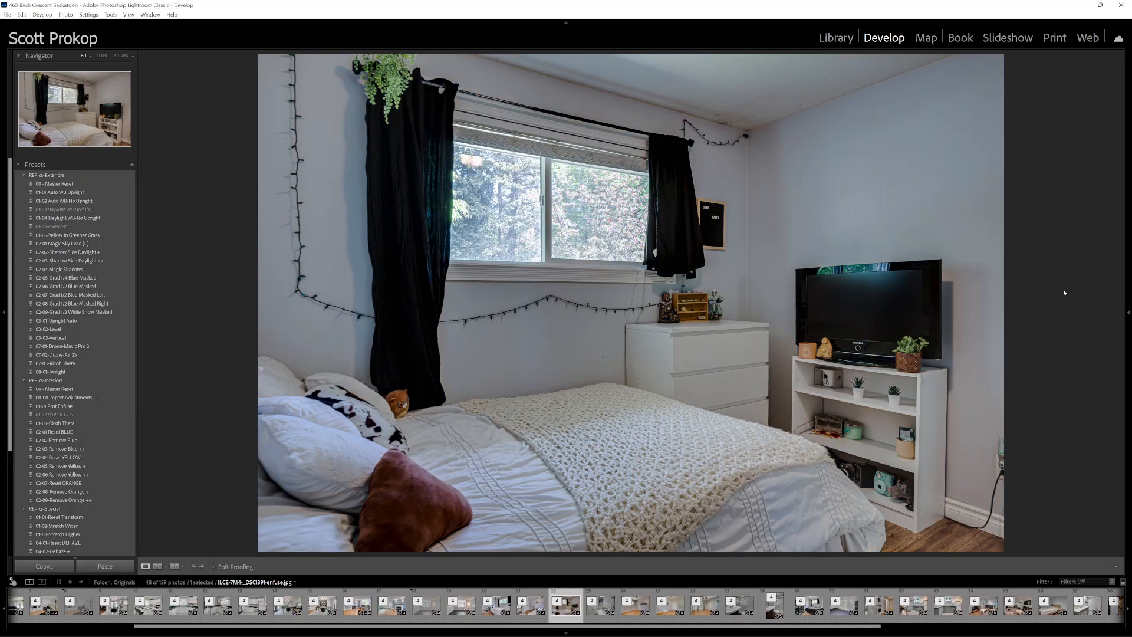
- Advance to the empty bedroom photo with the shelf and closed closet, and set its white balance by sampling the baseboard and resampling near the closet door
key(Right)
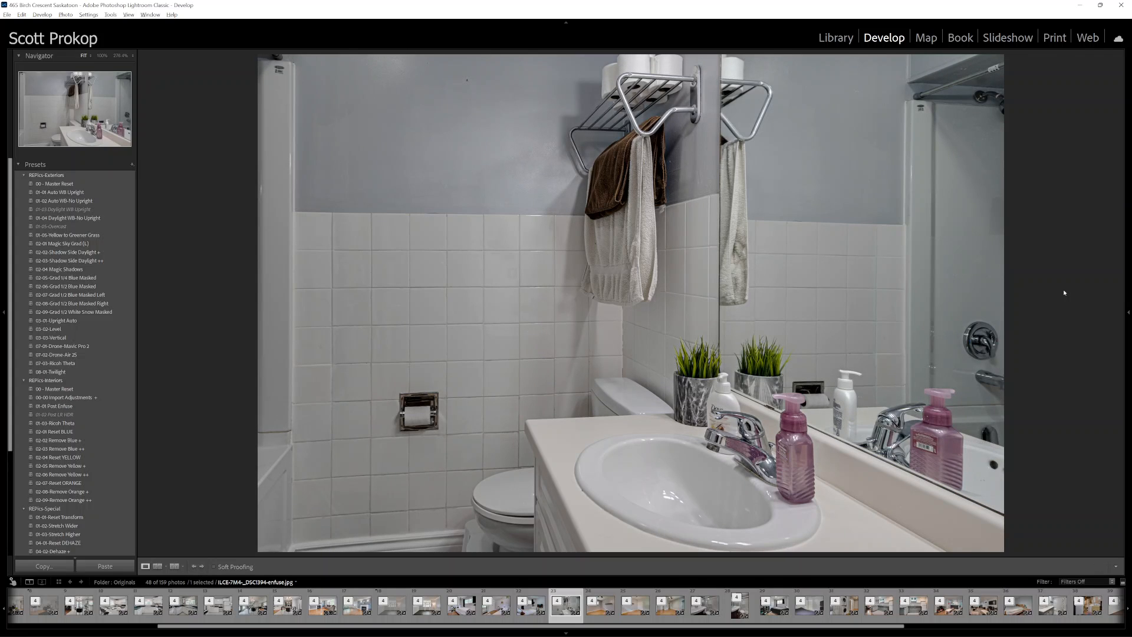
key(Right)
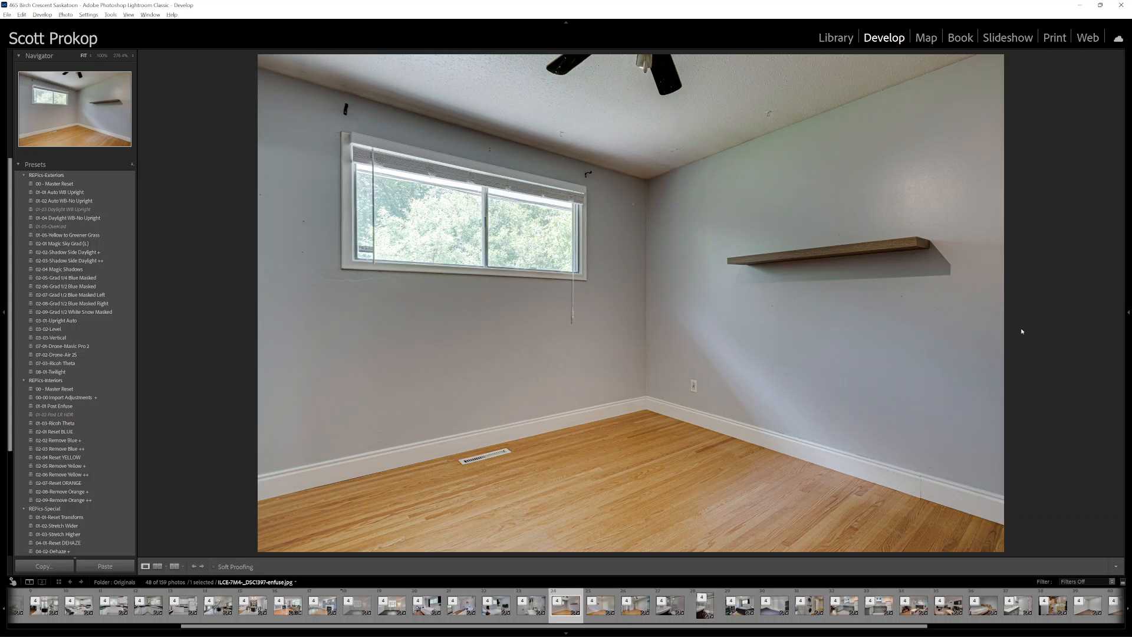
key(Right)
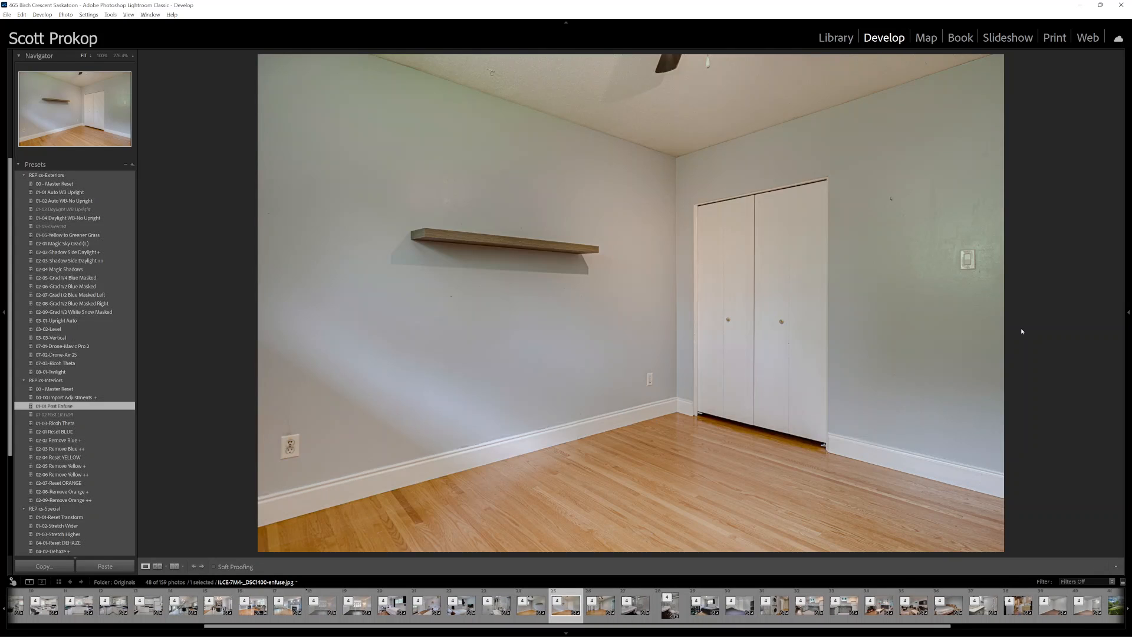
key(w)
click(563, 438)
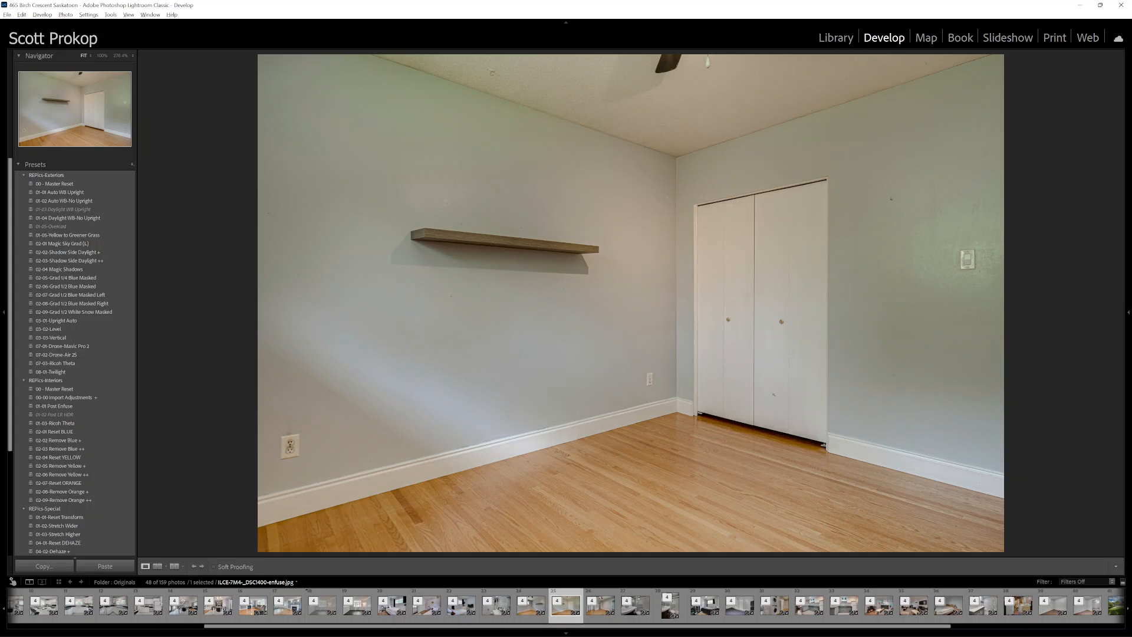
key(w)
click(820, 430)
- Neutralize the white balance of the ceiling fan bedroom photo by sampling the baseboards and finally the open door, and apply 02-03 Remove Blue ++
key(Right)
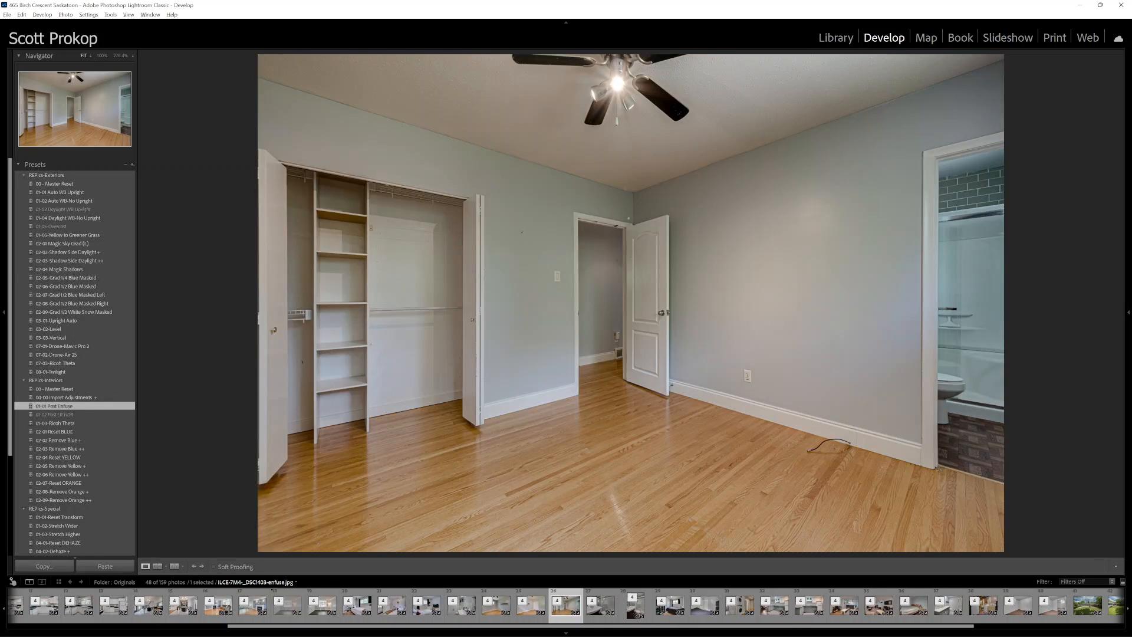
key(ctrl+shift+u)
key(w)
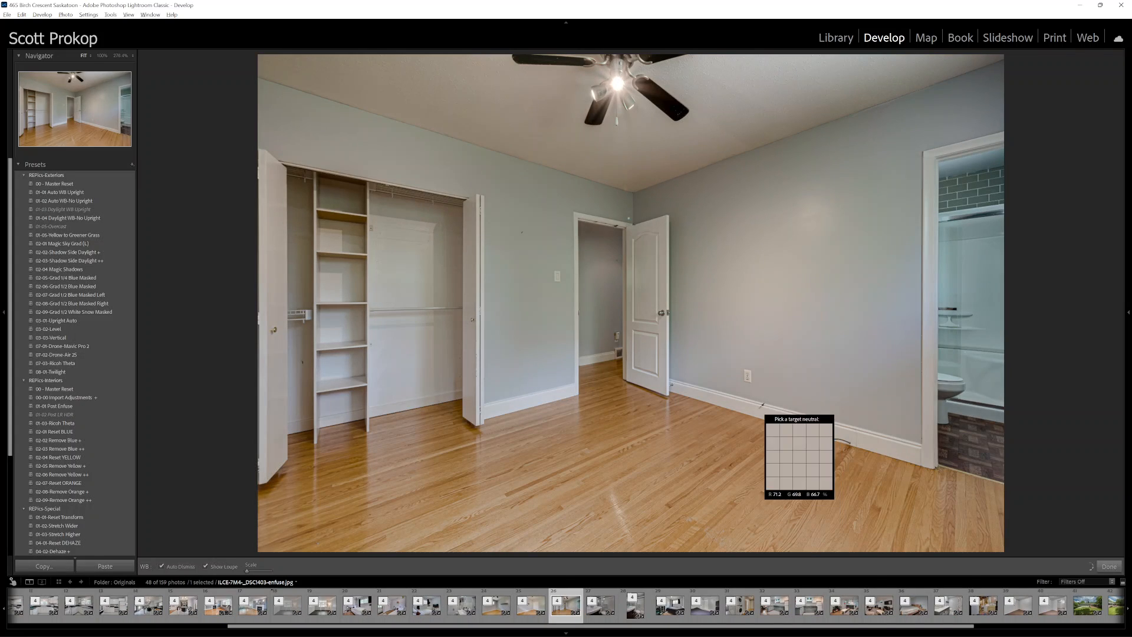
click(766, 414)
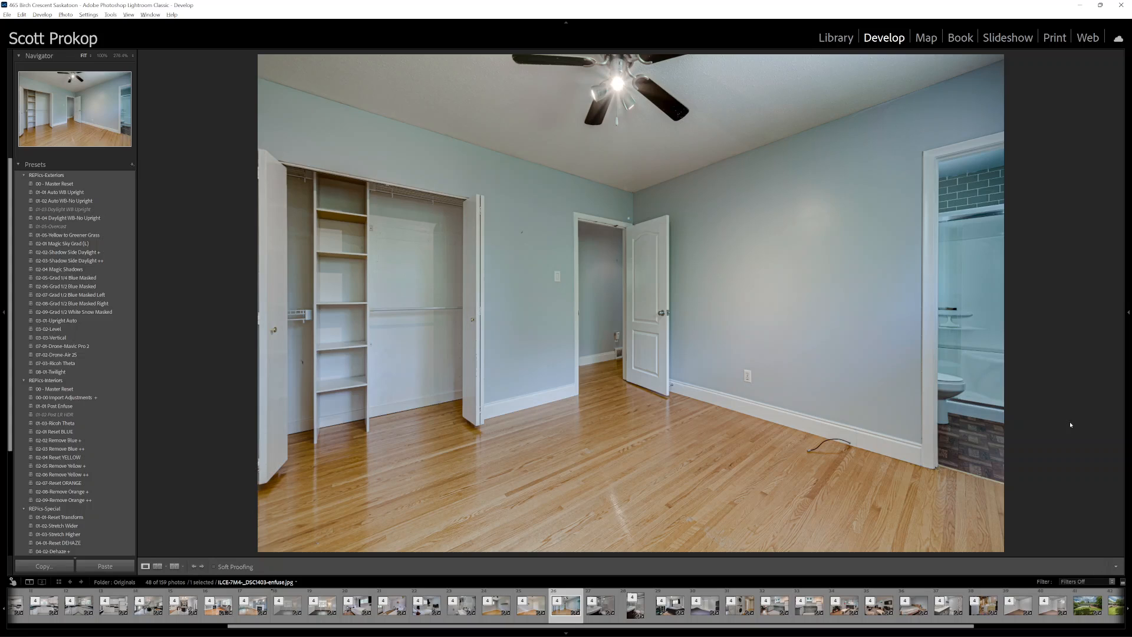
key(w)
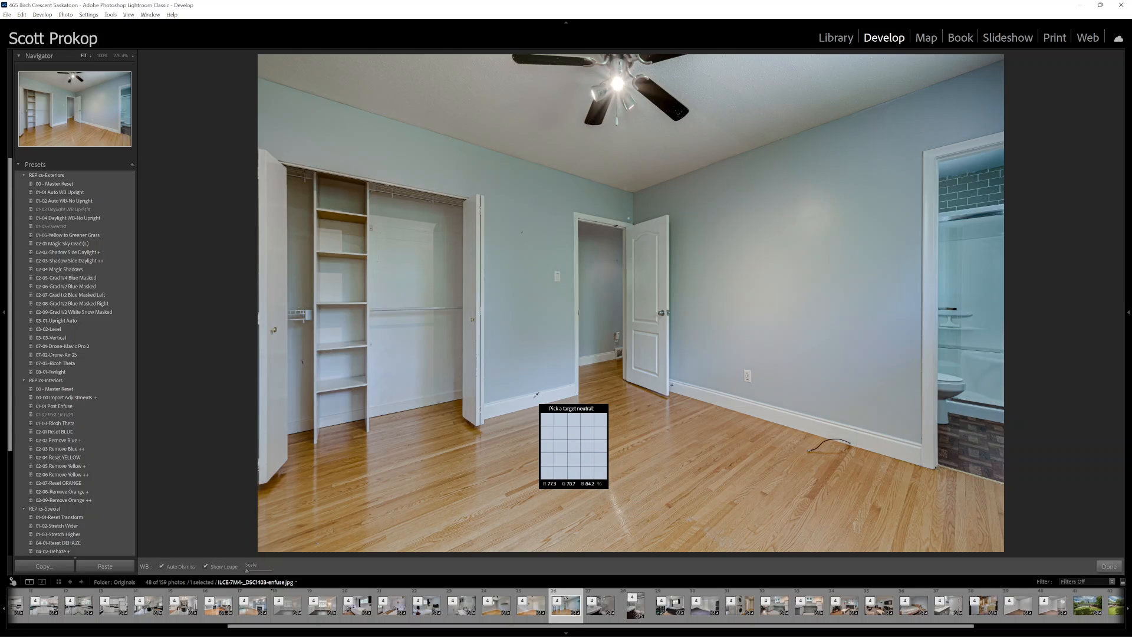
click(536, 394)
key(w)
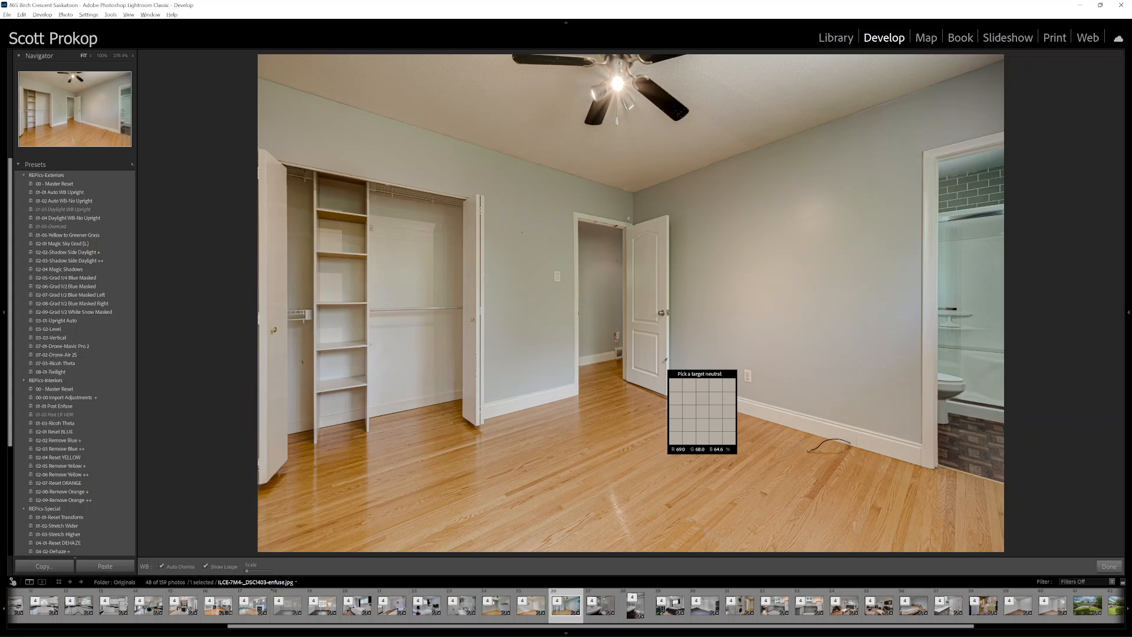
click(665, 359)
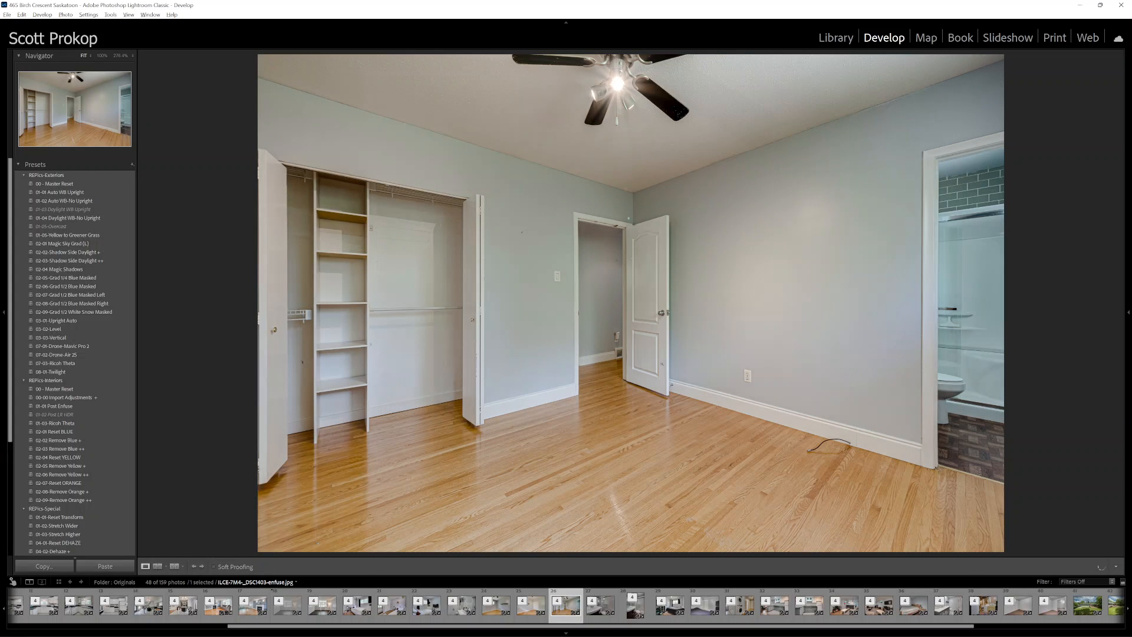
key(F3)
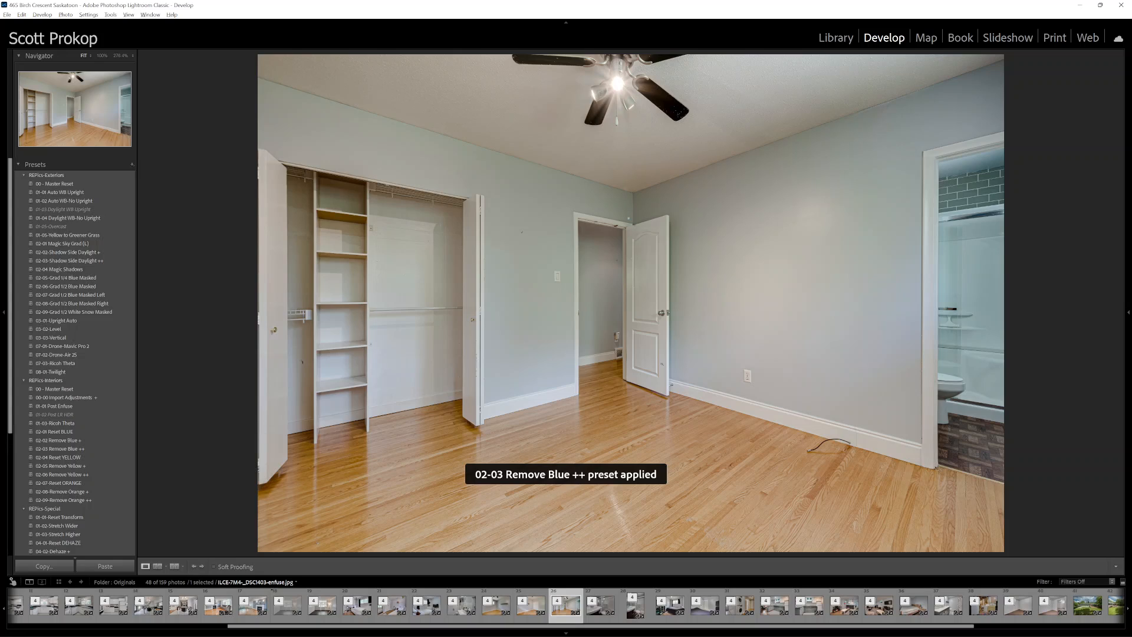
key(F3)
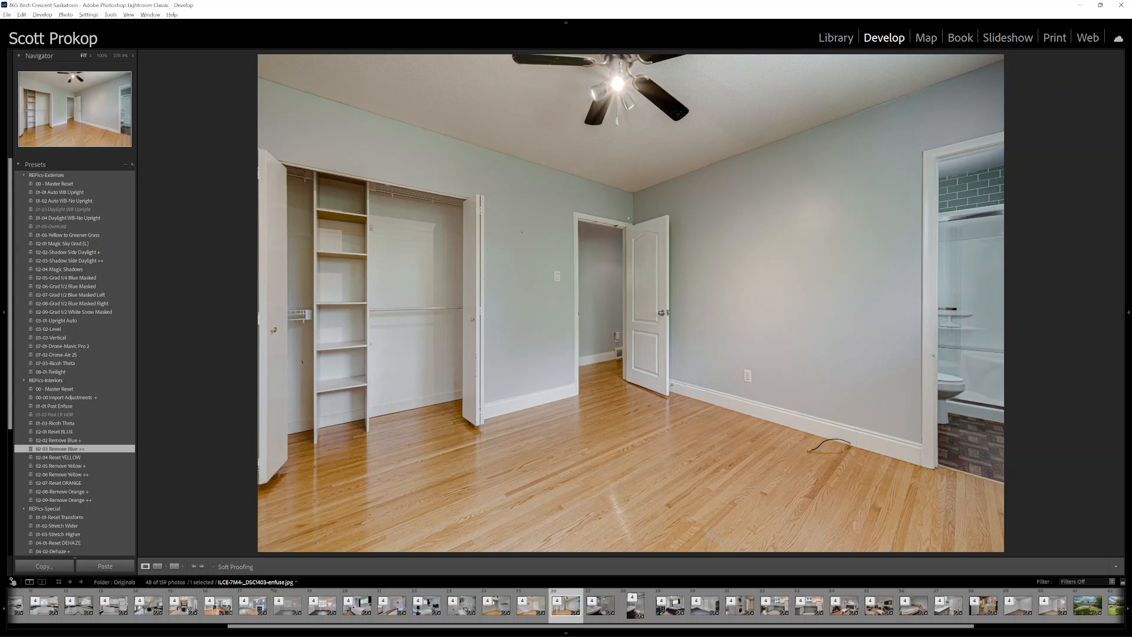
- Advance past the bathroom and dark-bedding bedroom photos to the stacked washer and dryer photo, and apply 02-09-Remove Orange ++
key(Right)
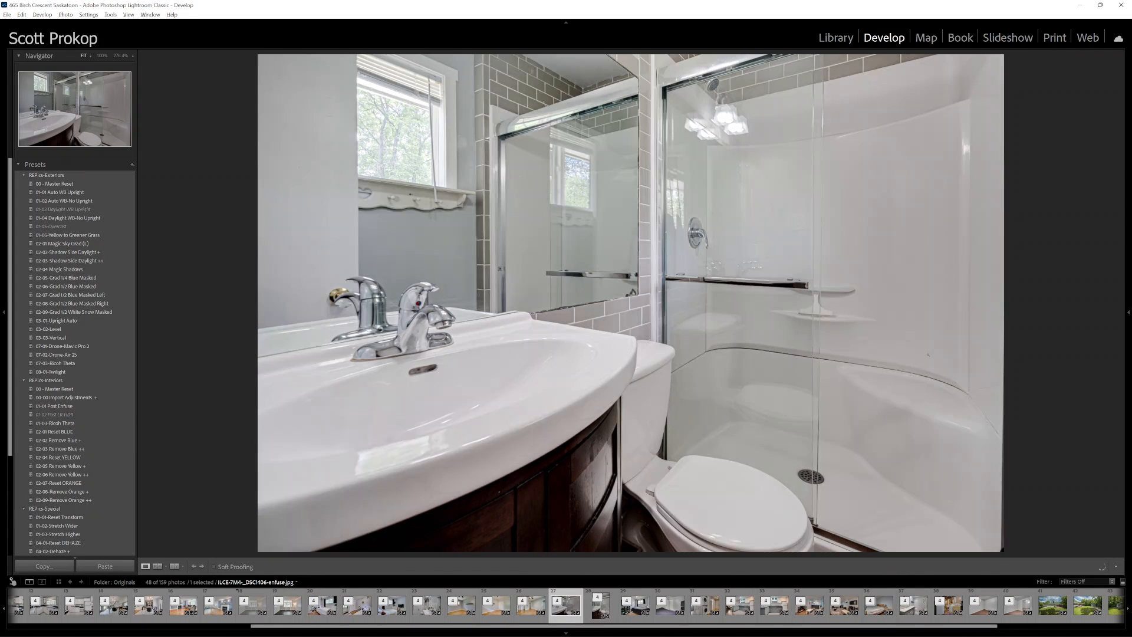
key(Right)
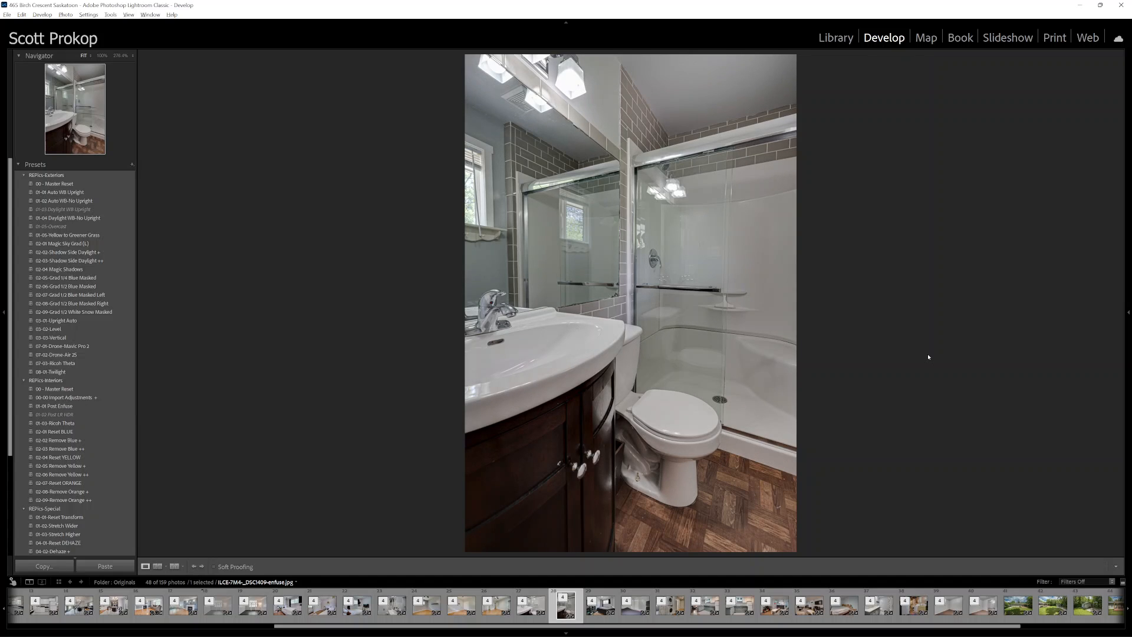
key(Right)
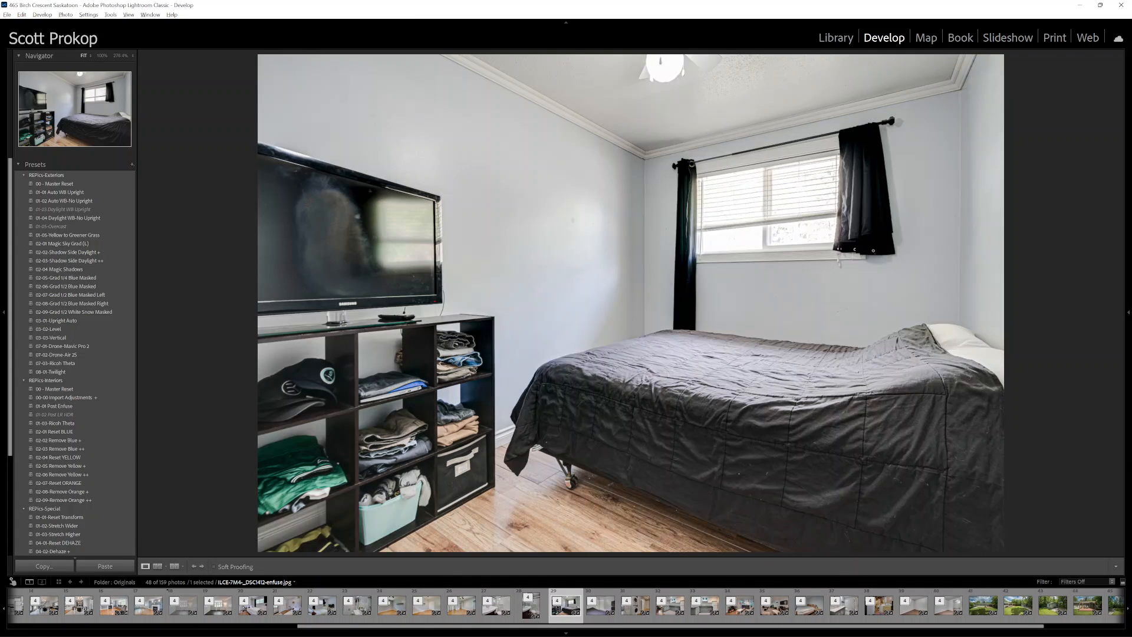
key(Right)
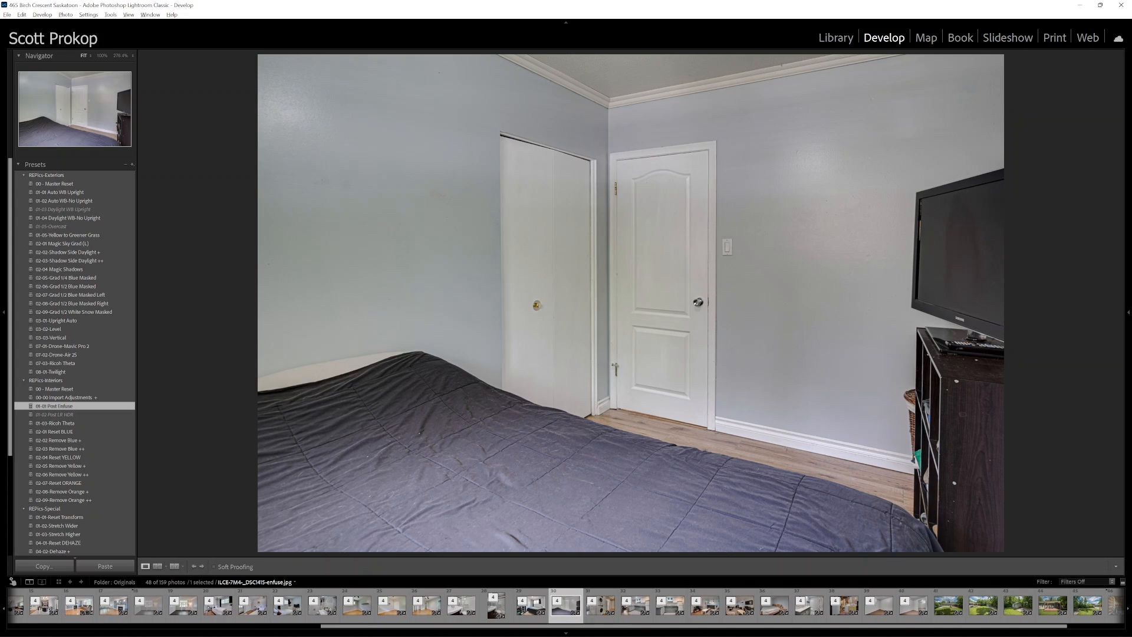
key(Right)
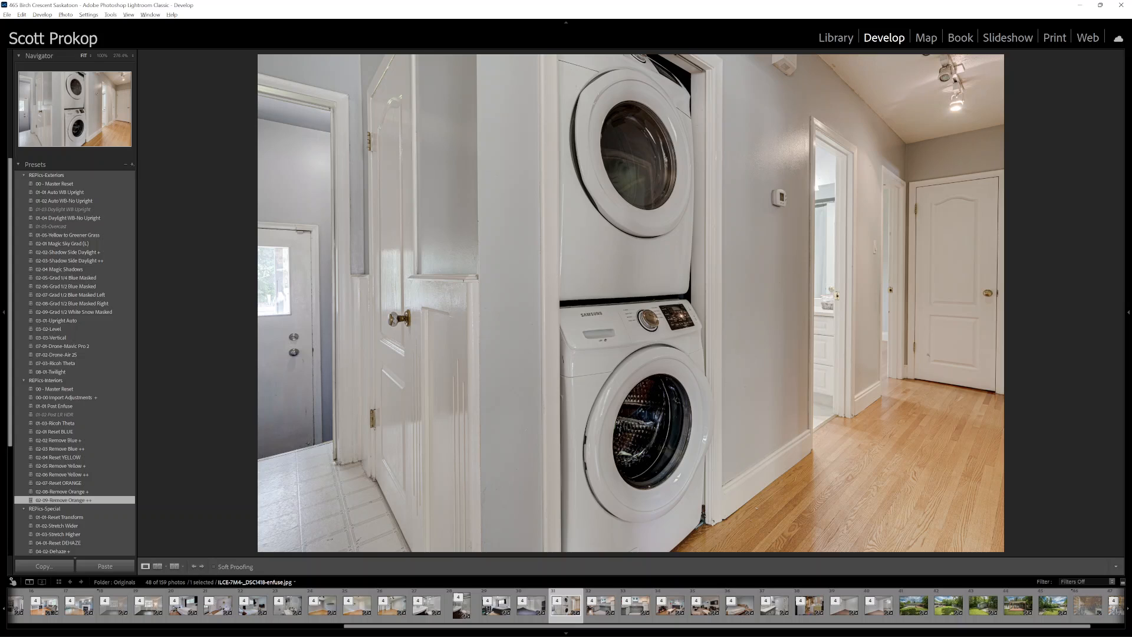
- Apply 02-03 Remove Blue ++ to the angled basement kitchen photo with the three pendant lights
key(Right)
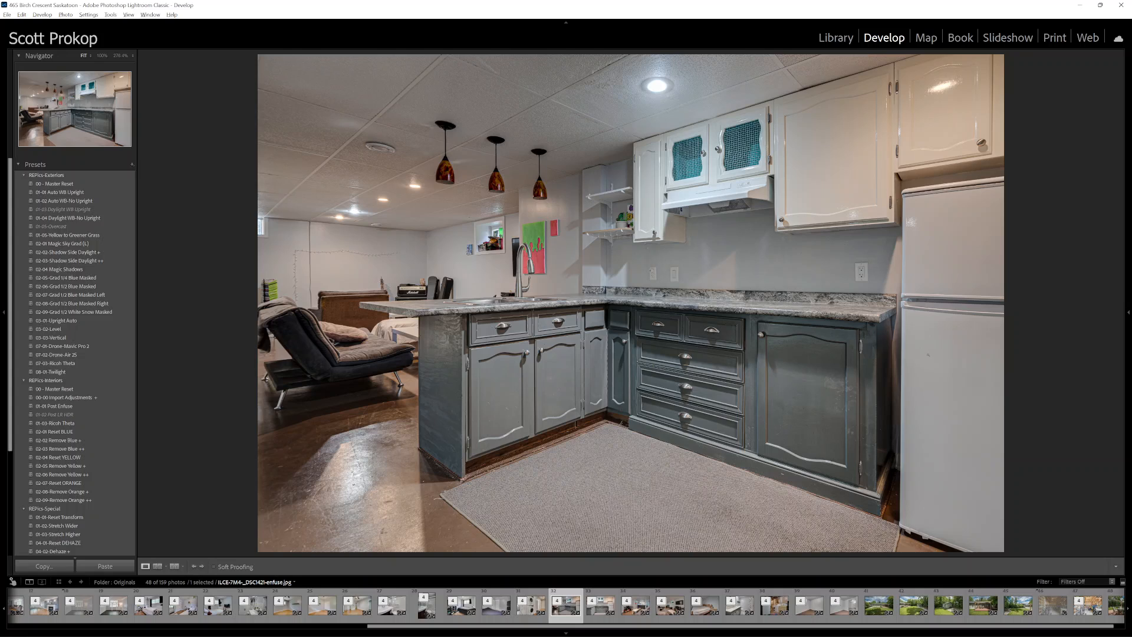
key(F3)
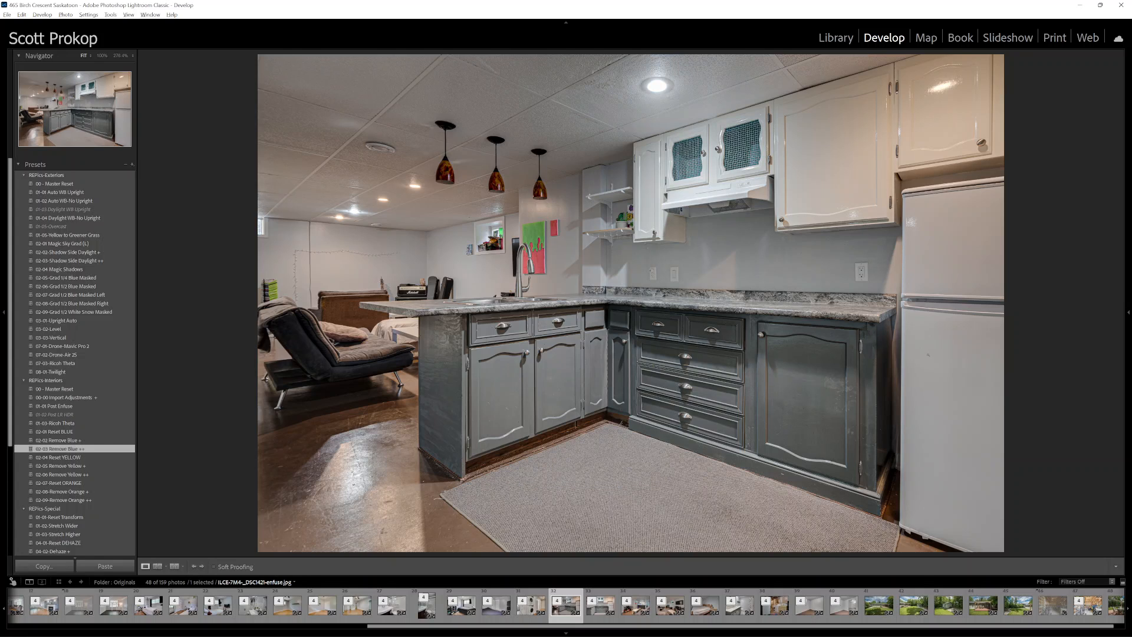
- Apply 02-09-Remove Orange ++ to the straight-on basement kitchen photo, and open the following photo of the basement living area
key(Right)
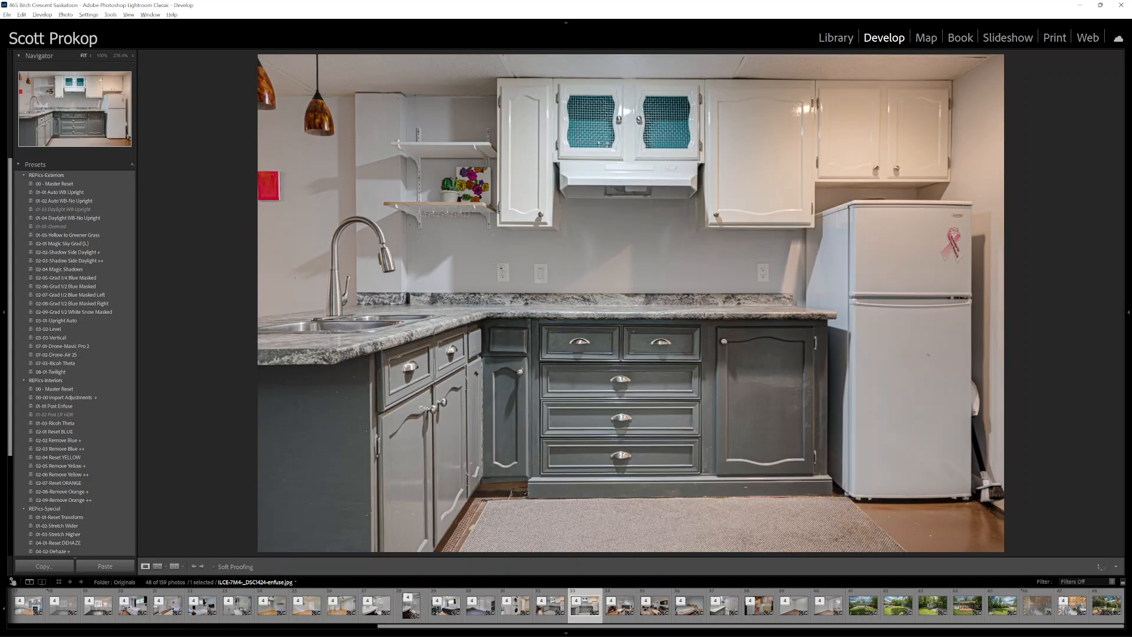
key(F9)
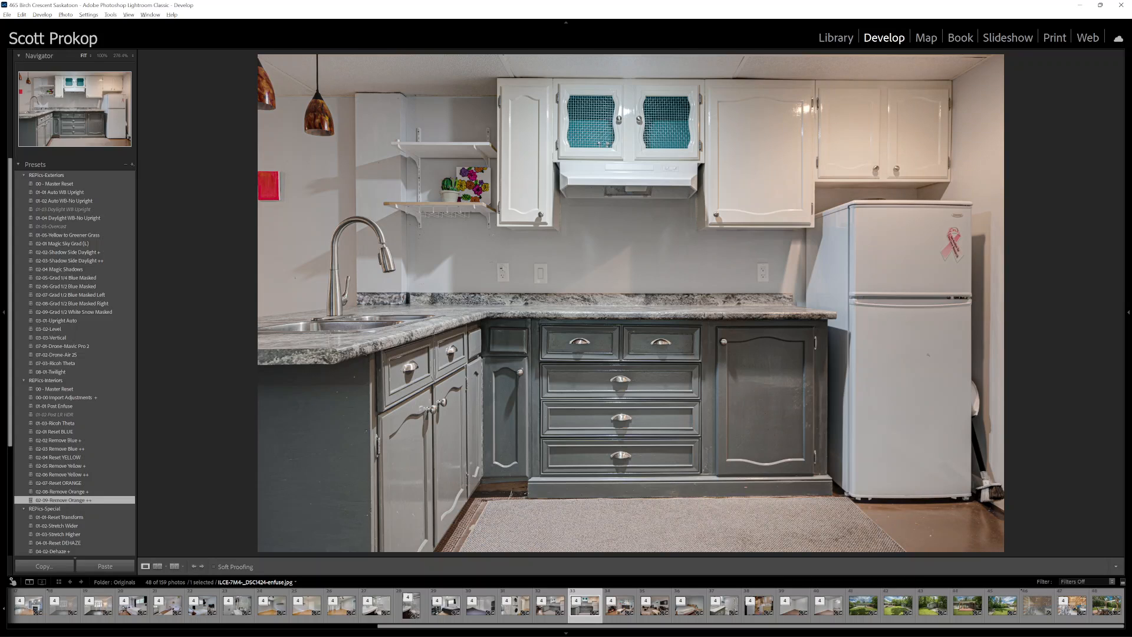
click(619, 604)
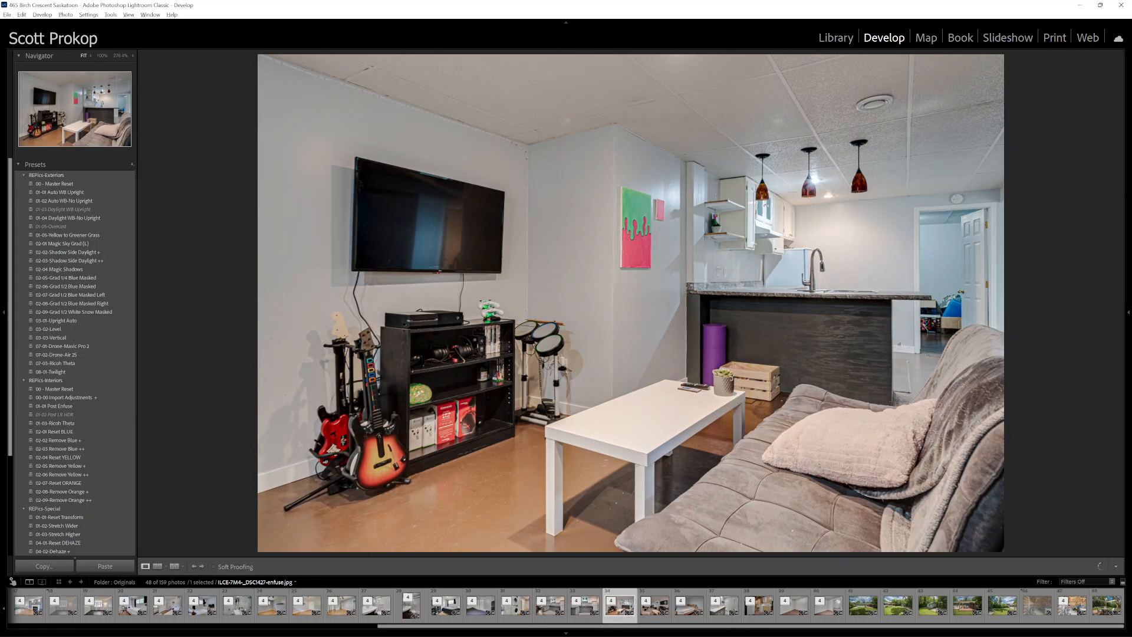
- Apply 02-03 Remove Blue ++ and 02-09-Remove Orange ++ to the basement living area photo facing the bar, and open the following photo
click(60, 449)
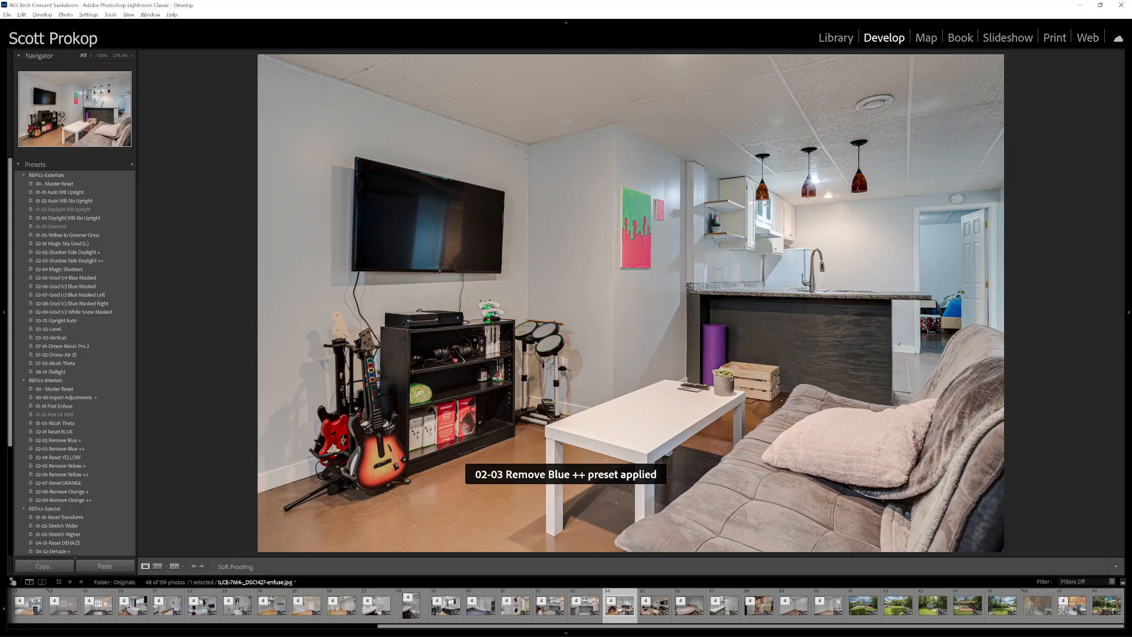
click(62, 500)
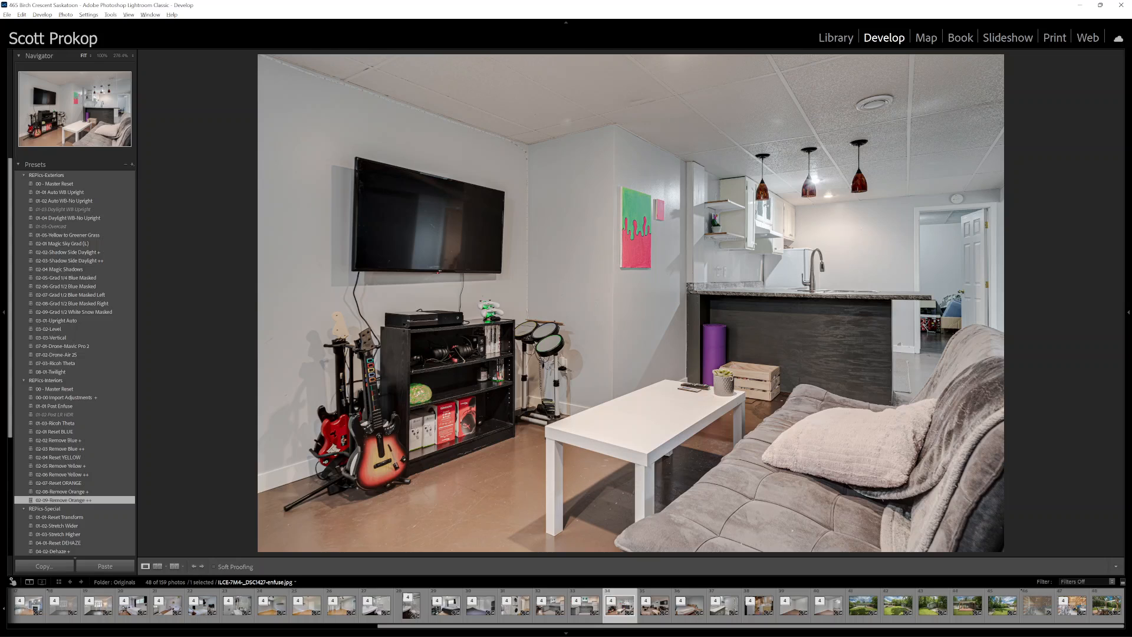
click(654, 604)
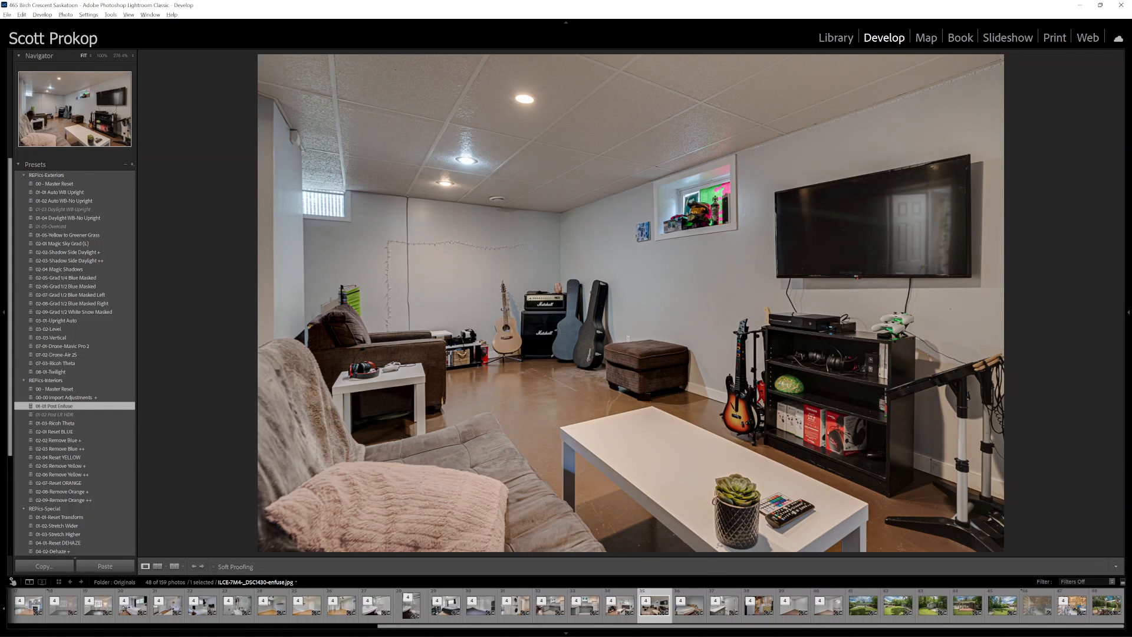
- Reduce the blue and orange tints in the basement living area photo with the ottoman and guitars, and apply 01-03-Stretch Higher
key(F9)
key(F3)
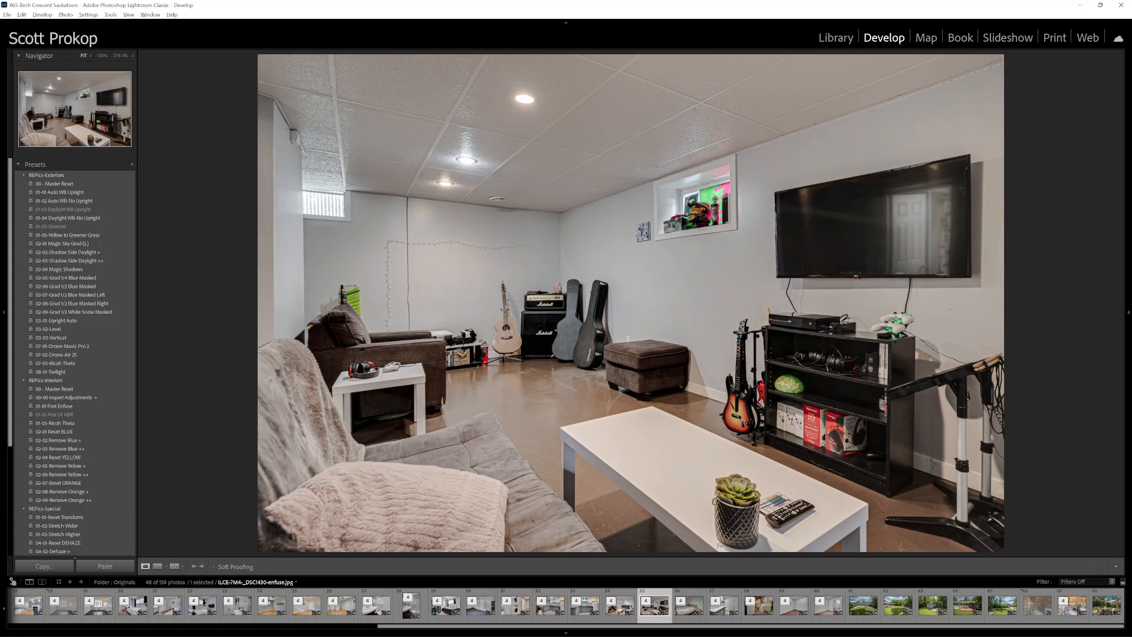
key(shift+F3)
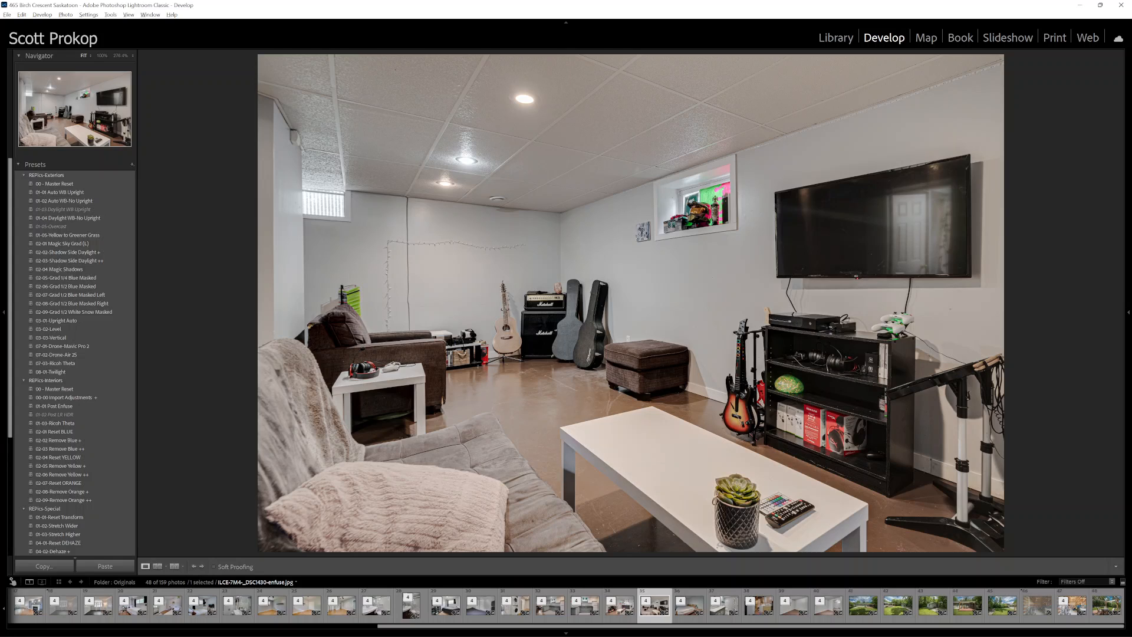
key(shift+F3)
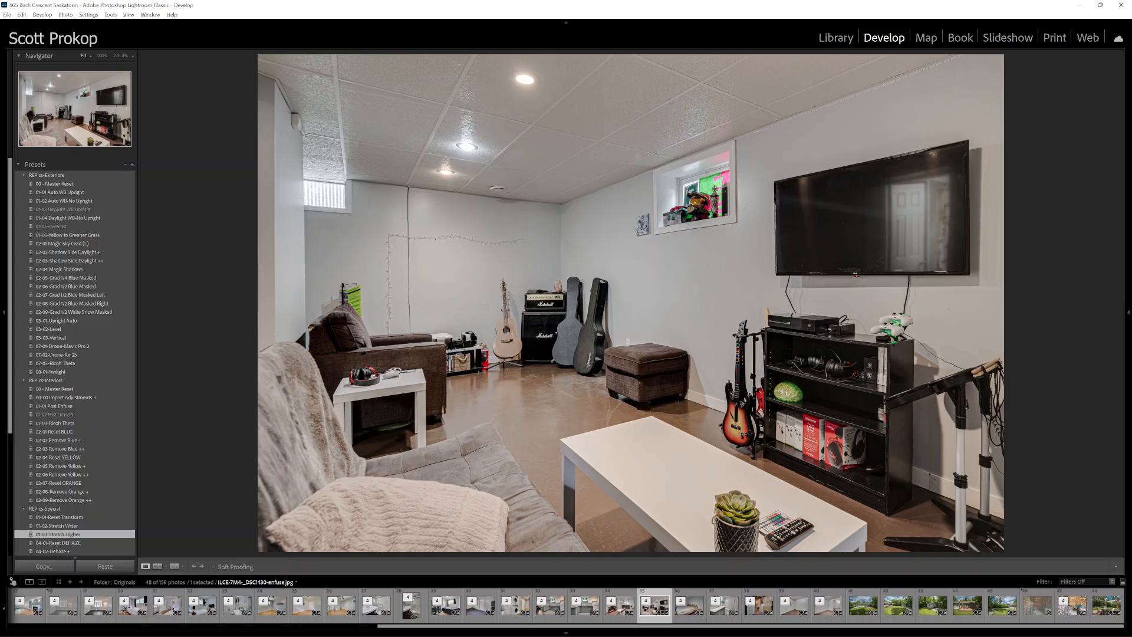
- Brighten the wooden bed and nightstand photo, and remove the wall blemish near the ceiling corner with Spot Removal
key(Right)
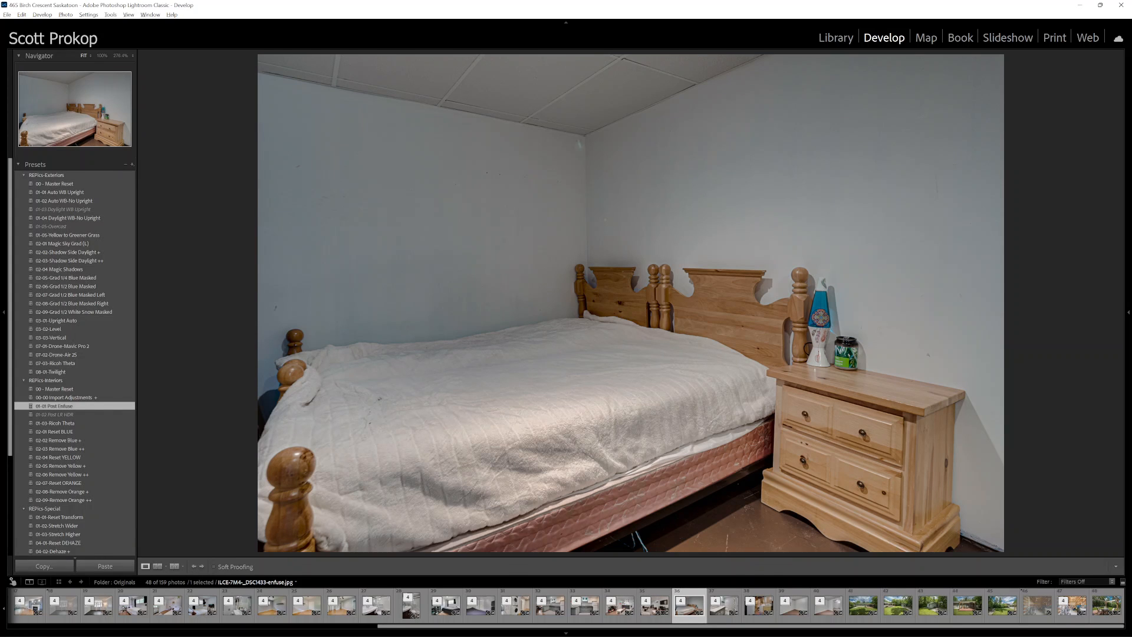
key(equal)
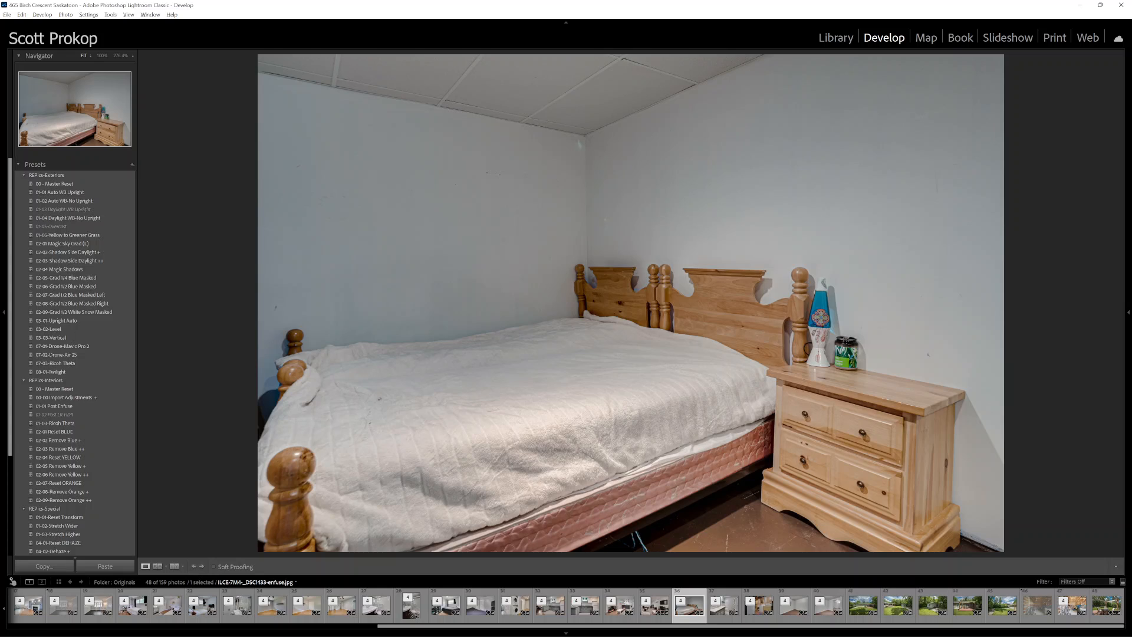
key(q)
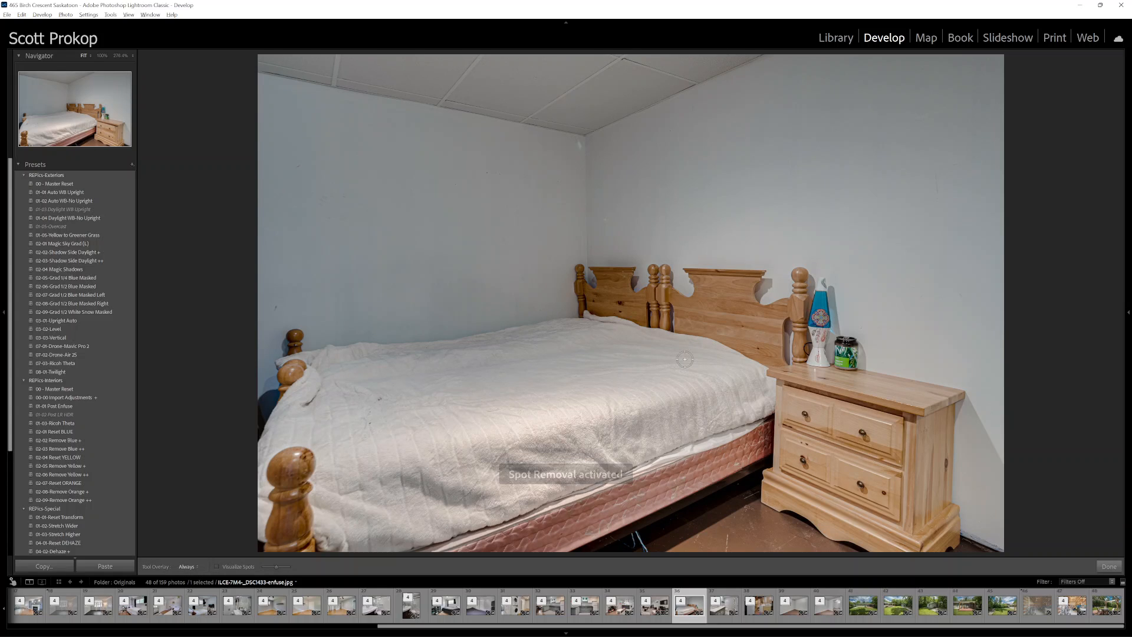
click(577, 147)
click(1109, 566)
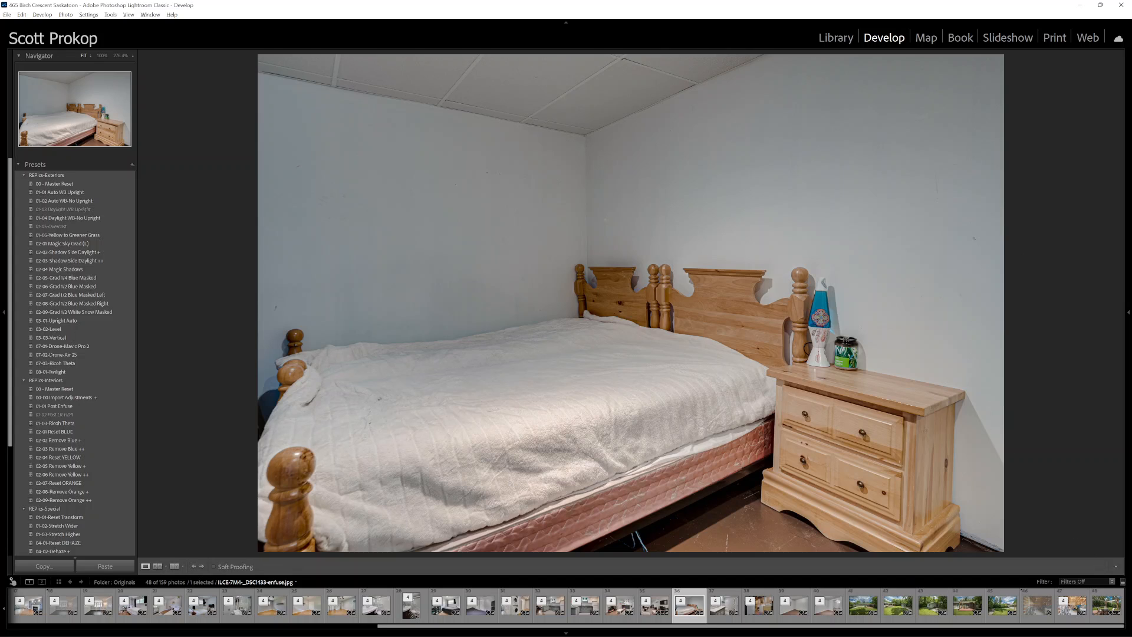
- Advance past the bathroom photo to the basement laundry photo, brighten it, and apply 02-03 Remove Blue ++ and 02-09-Remove Orange ++
key(Right)
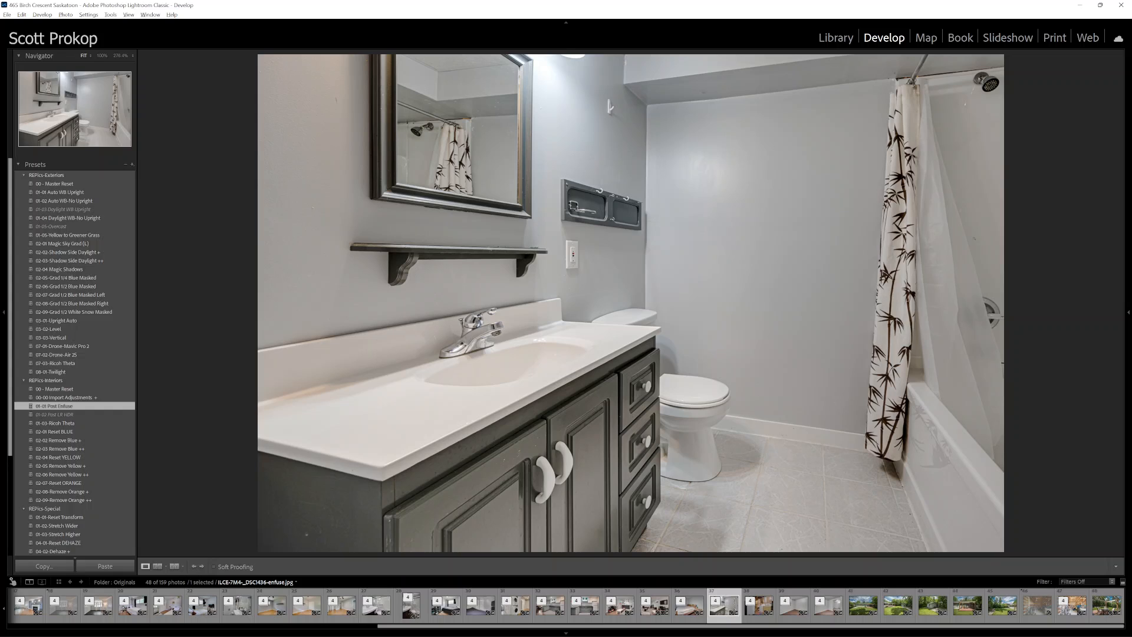
key(Right)
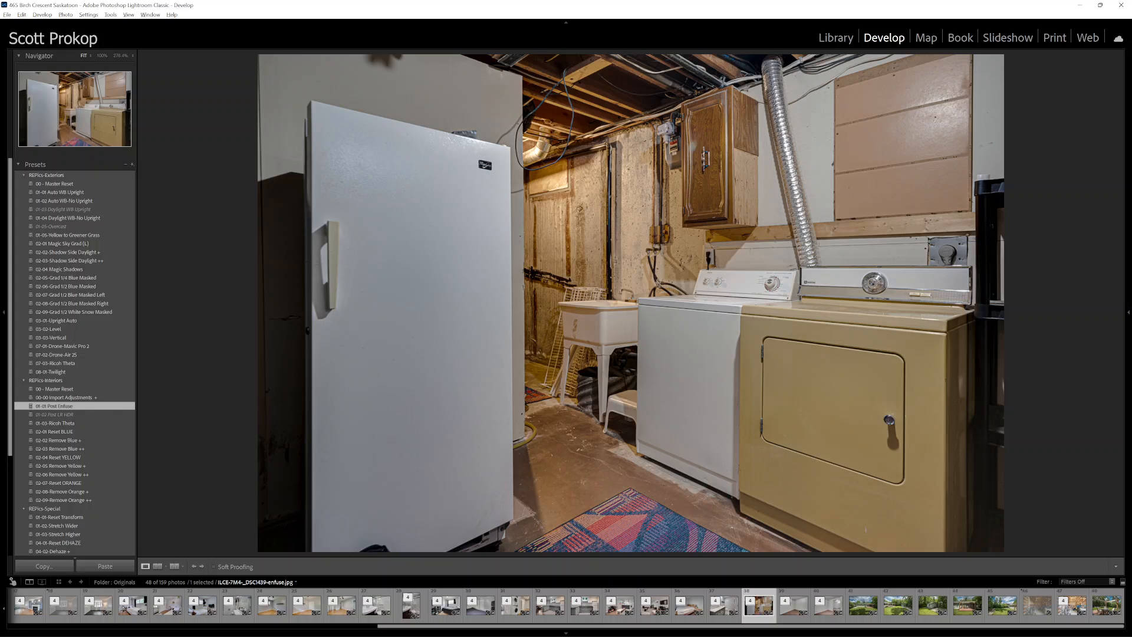
click(54, 406)
click(59, 449)
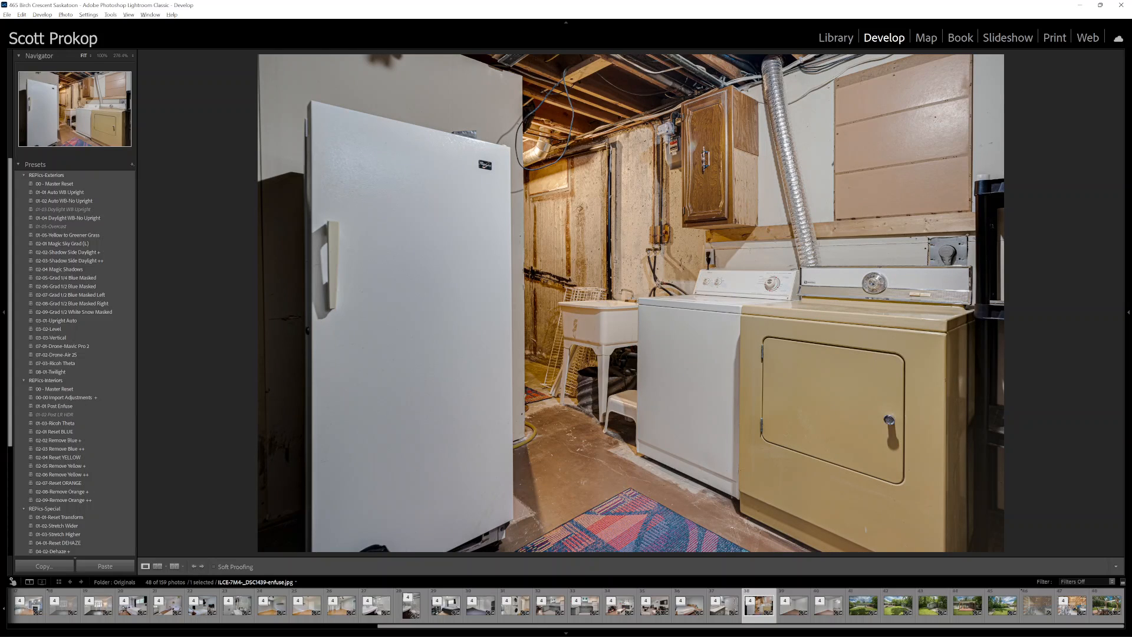
click(59, 449)
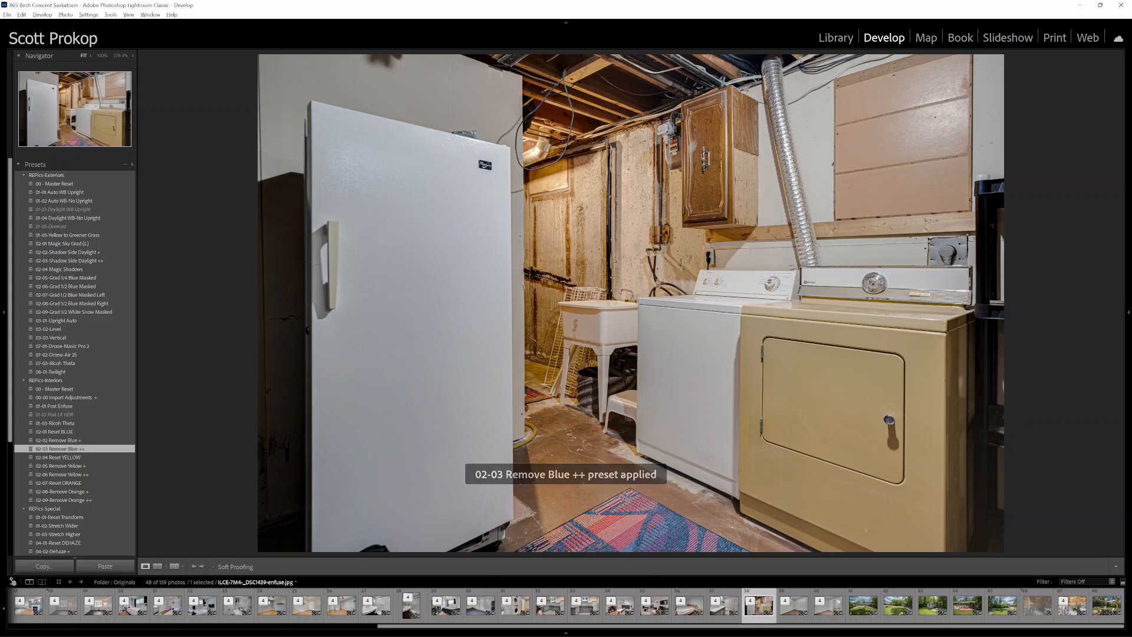
click(59, 500)
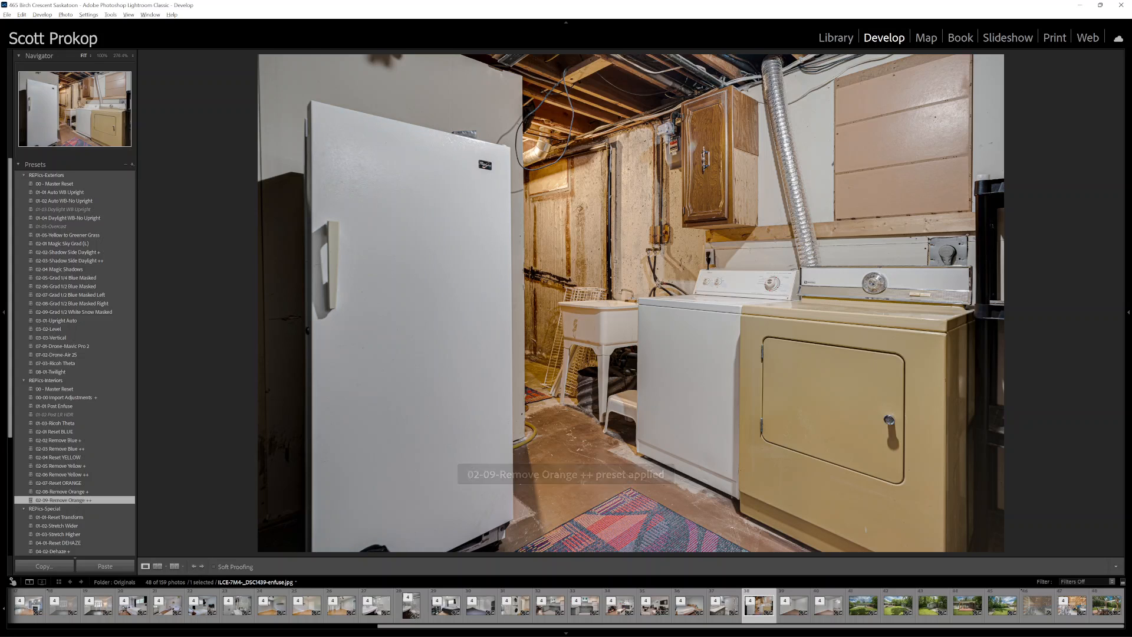
click(59, 500)
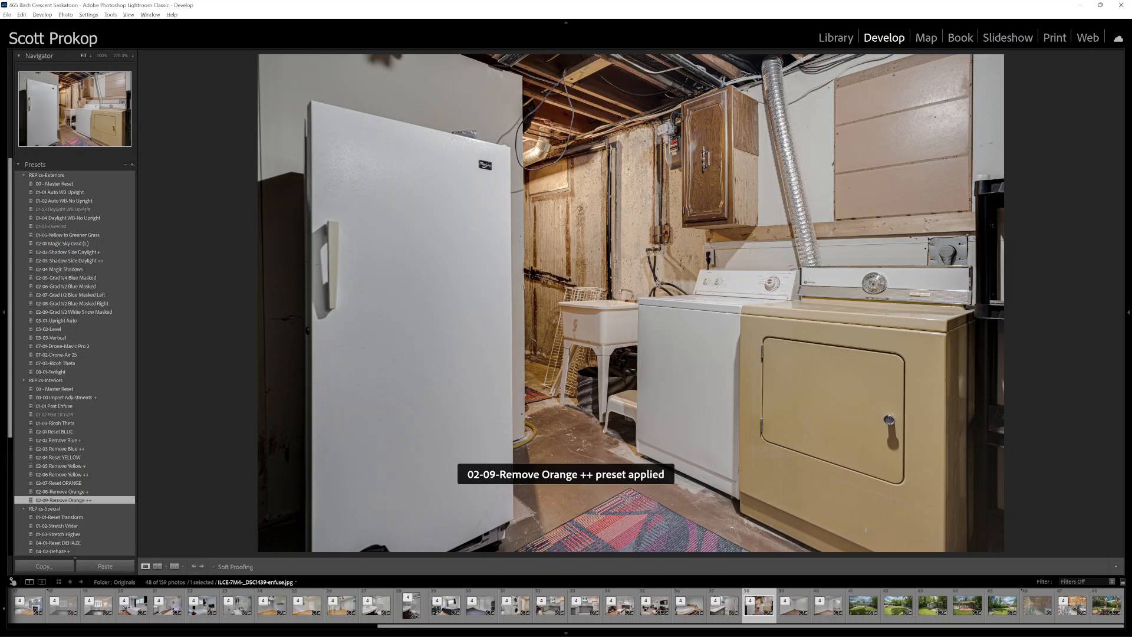
- Advance past the two empty basement room photos to the photo of the house's rear facade and lawn, and brighten it
key(Right)
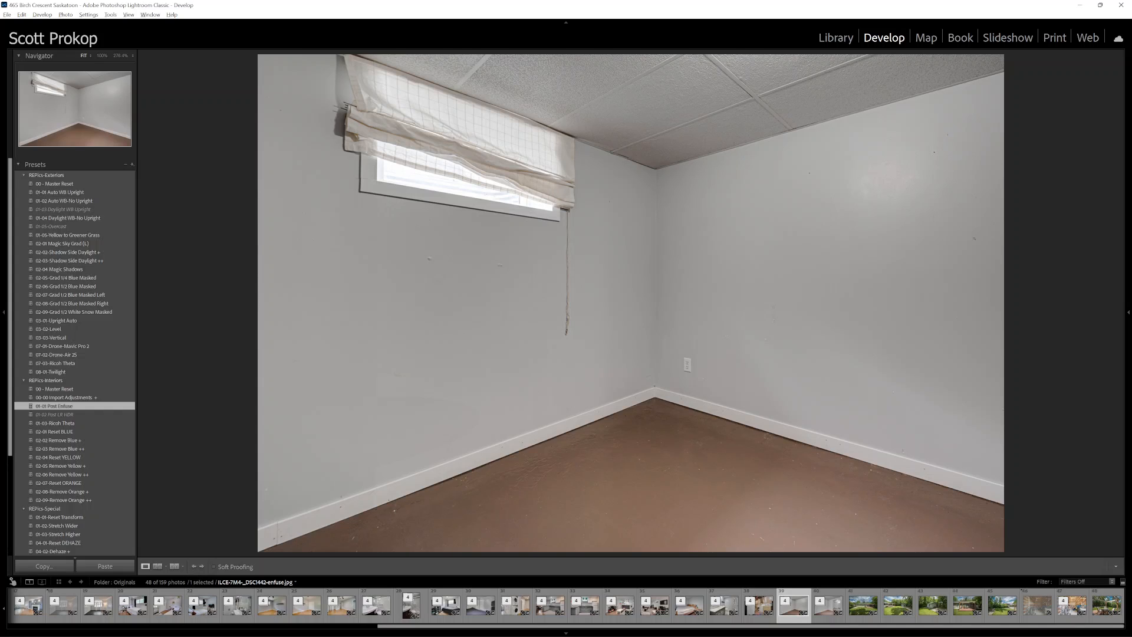
key(Right)
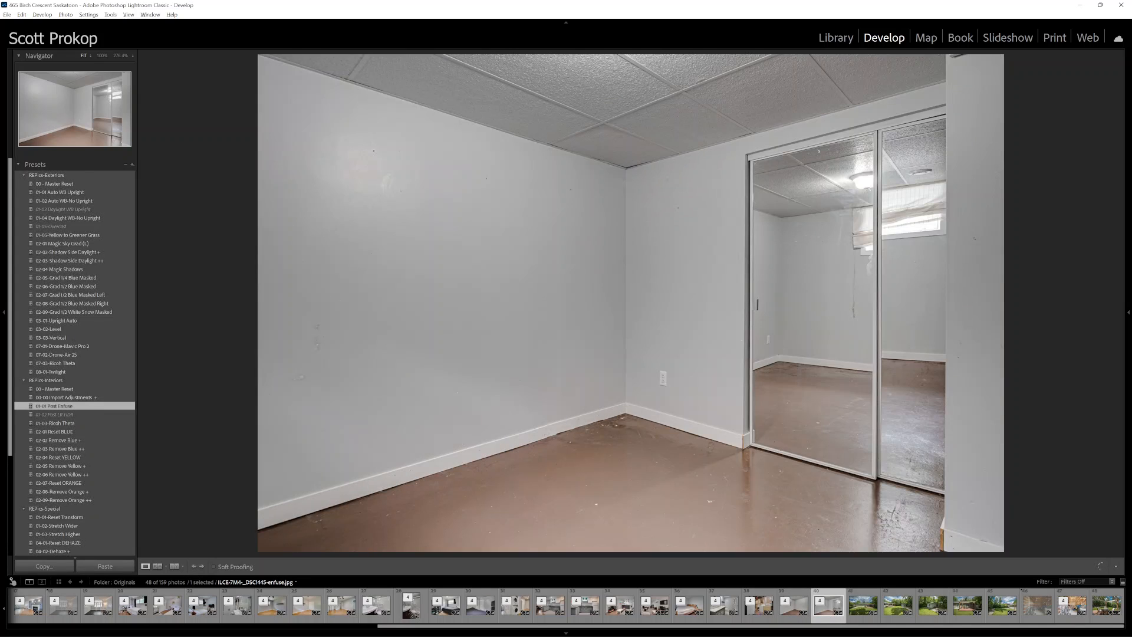
key(Right)
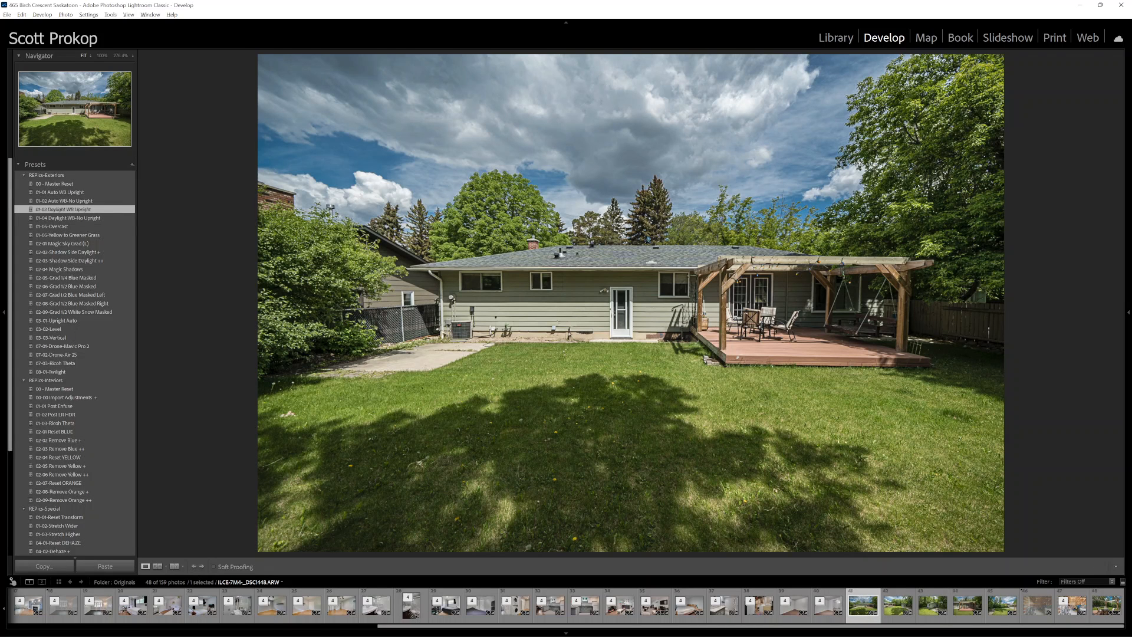
click(63, 210)
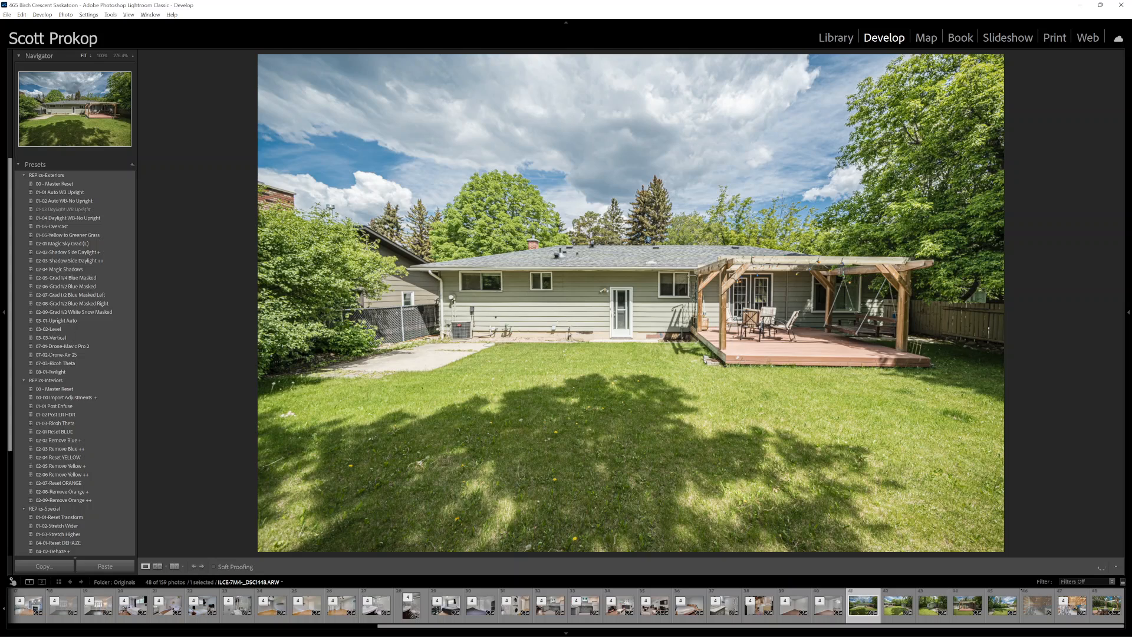
- Crop the rear facade photo tighter around the house and pergola deck, trimming the bushes and trees at both sides
key(r)
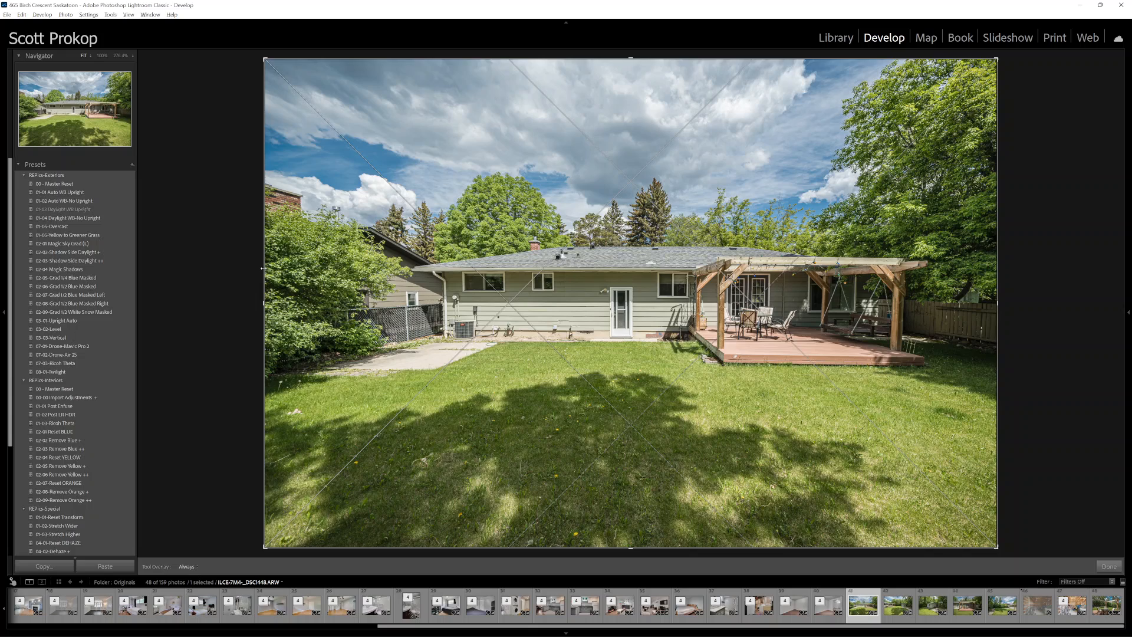
drag(264, 268, 326, 266)
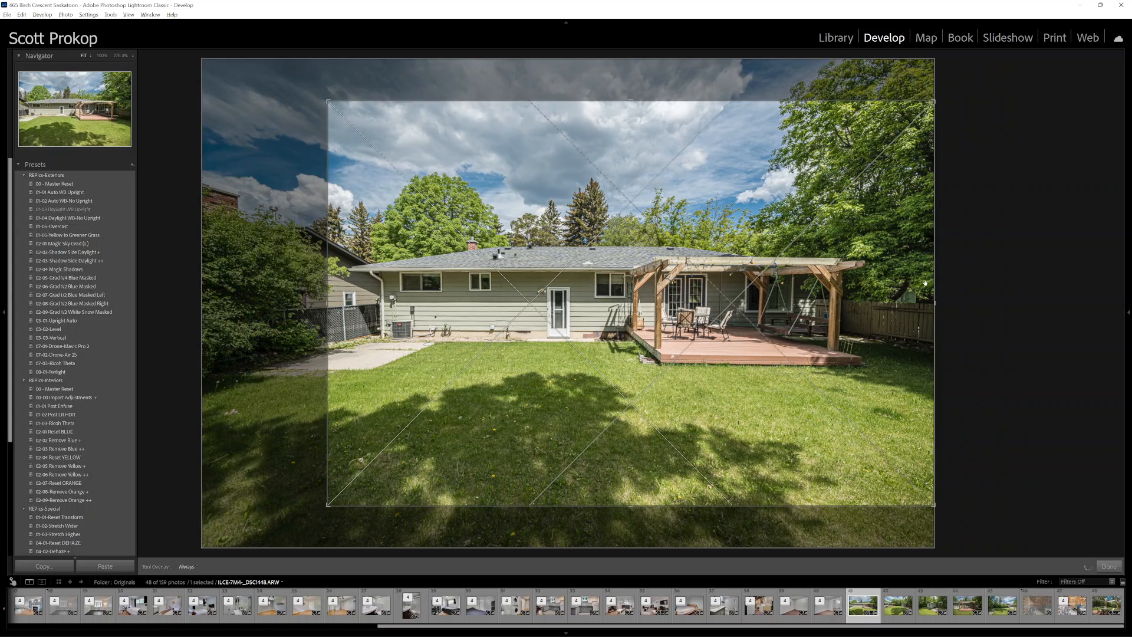
drag(934, 293, 907, 284)
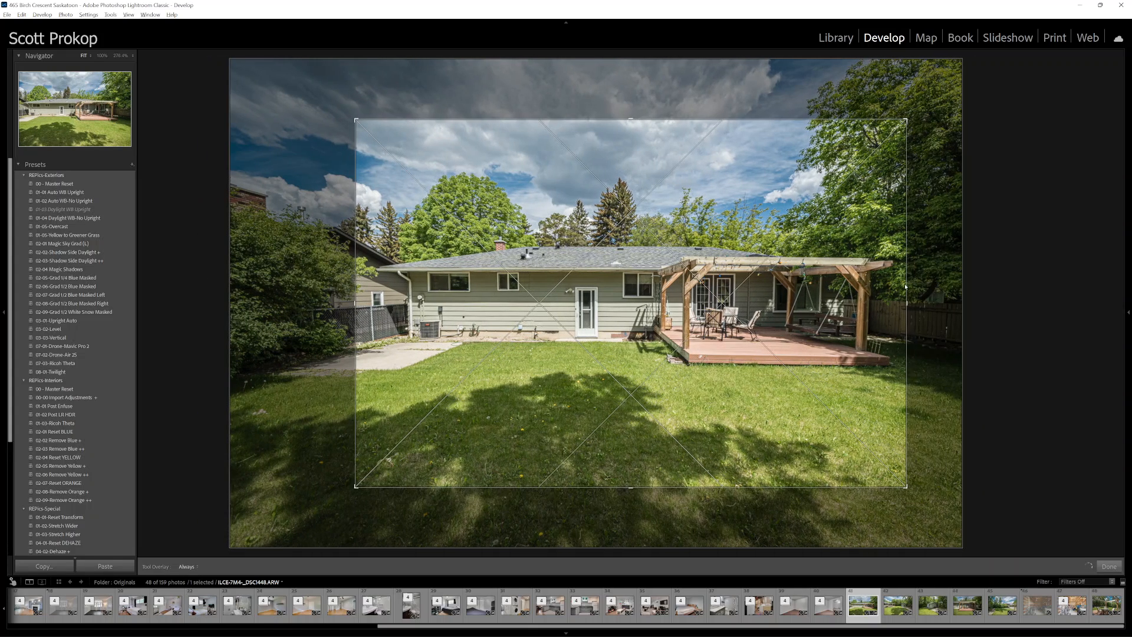
key(Return)
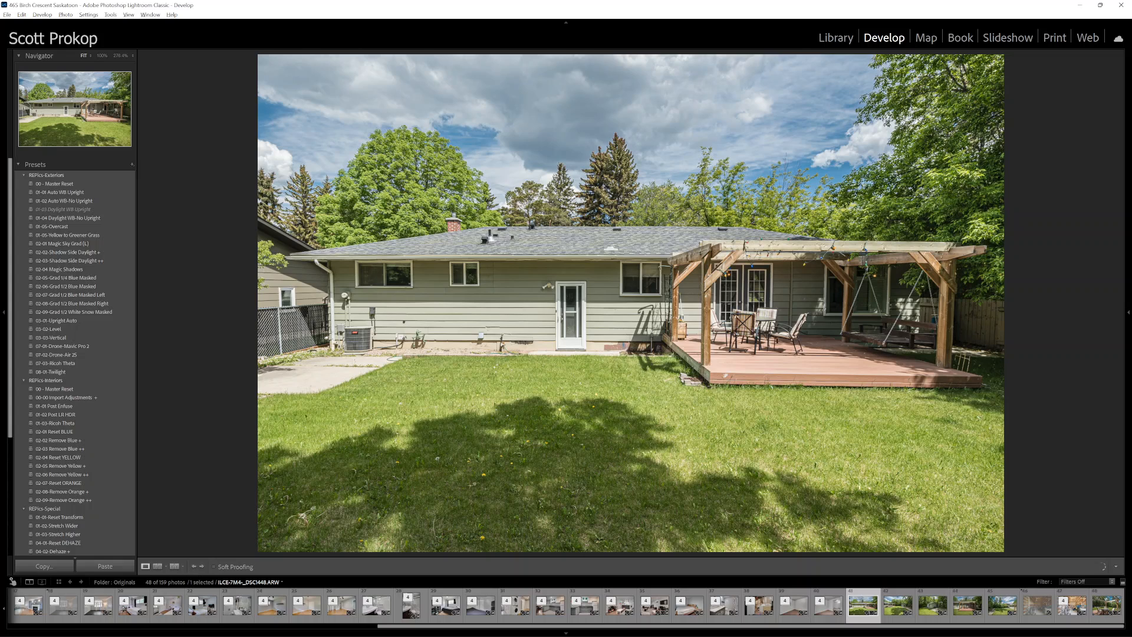
- Brighten the wide backyard photo with the deck and shed, and the closer photo of the shed and fire pit
key(Right)
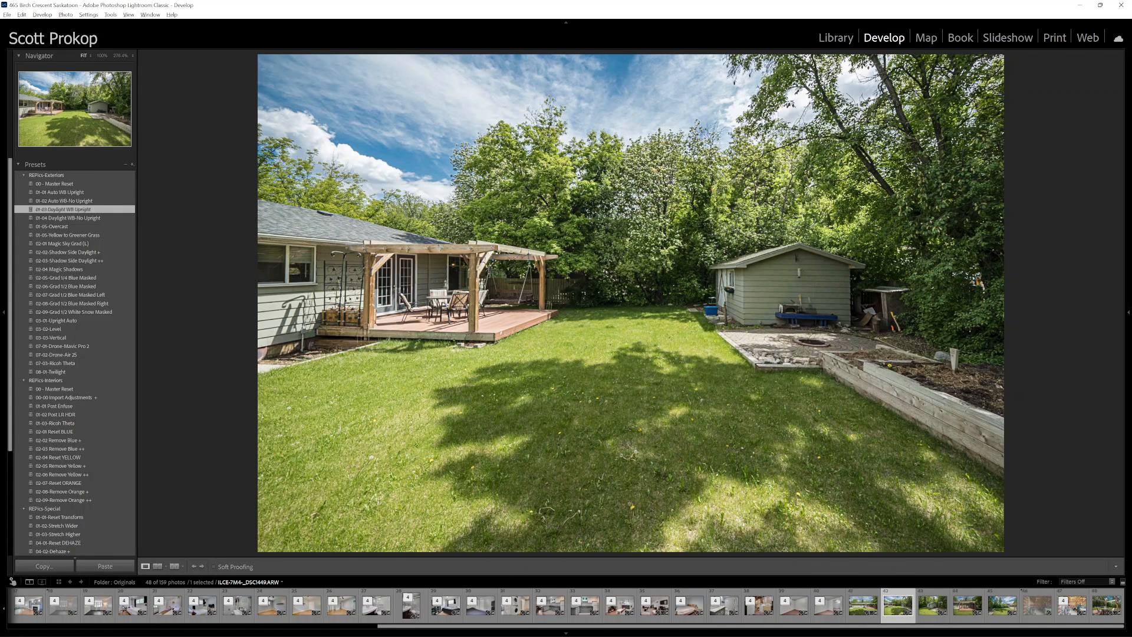
key(ctrl+u)
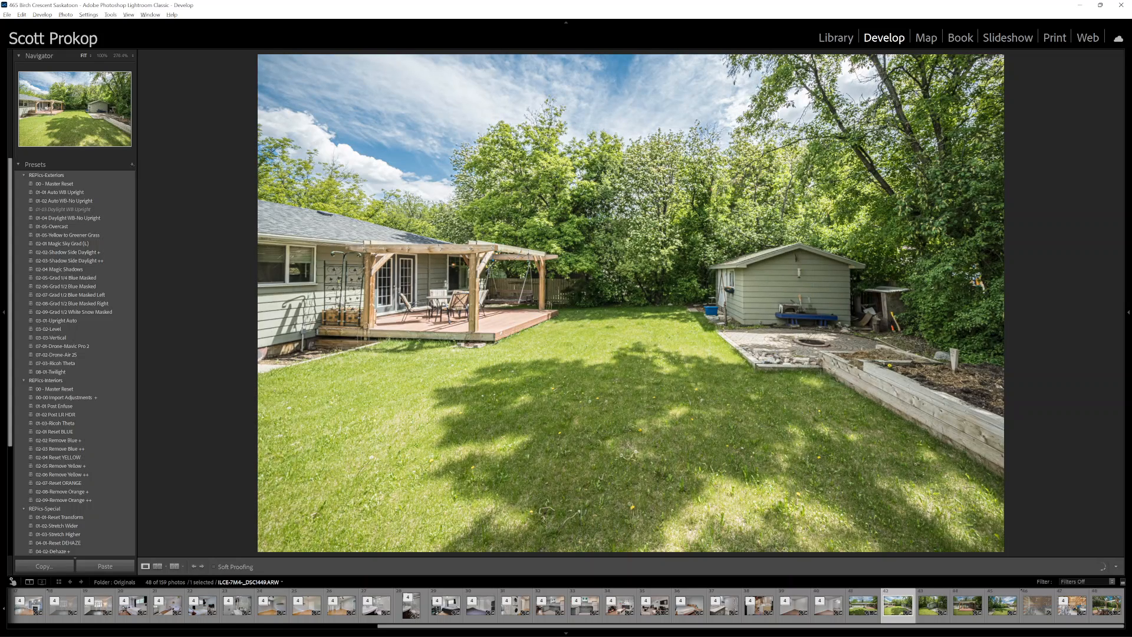
key(Right)
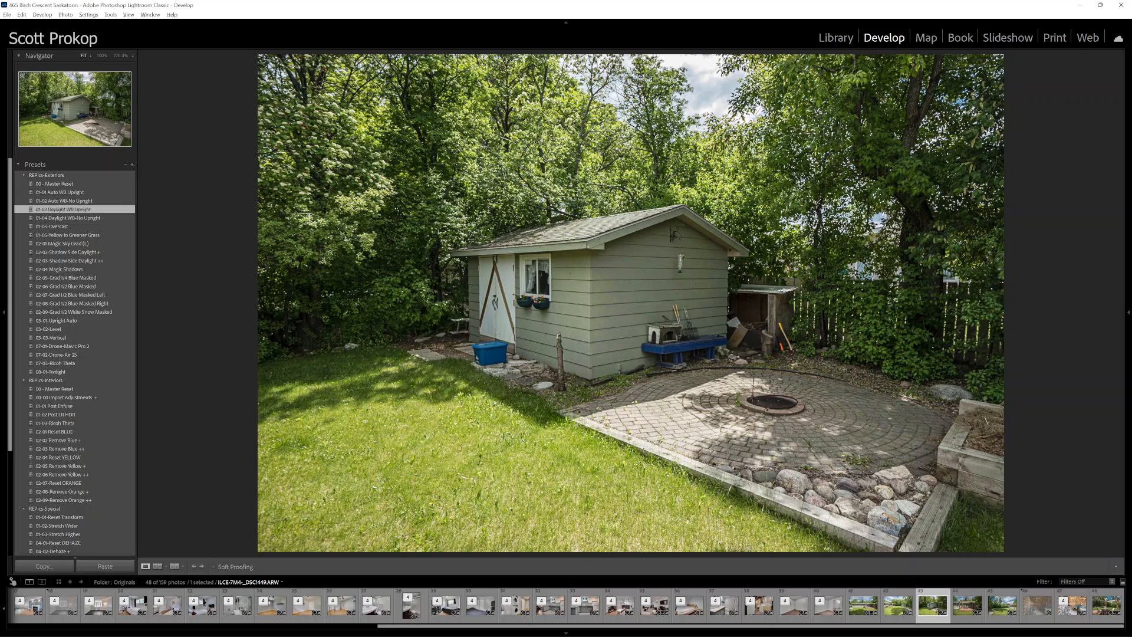
key(shift+bracketright)
- Advance through the pergola deck, backyard lawn and two garage photos to the photo of the patio table and chairs
key(Right)
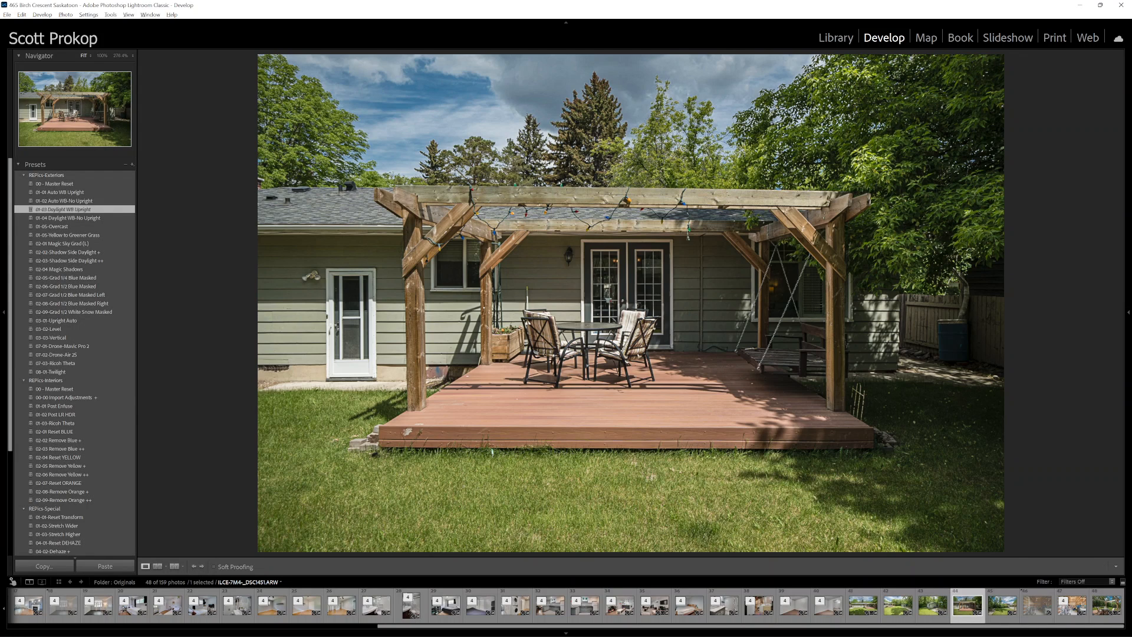
key(Right)
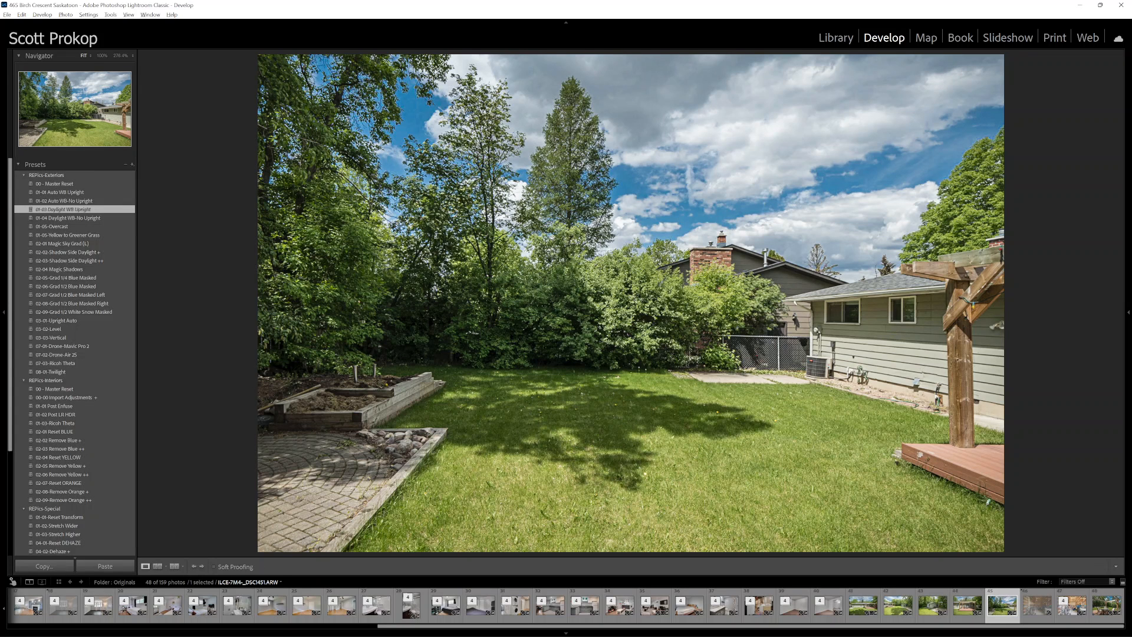
key(Right)
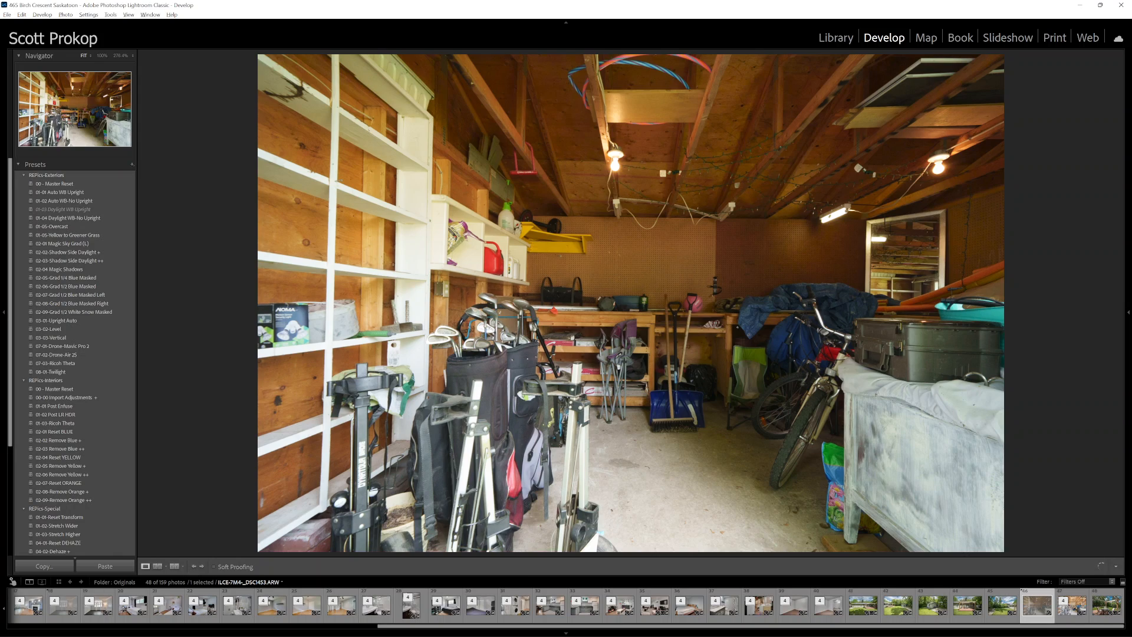
key(Right)
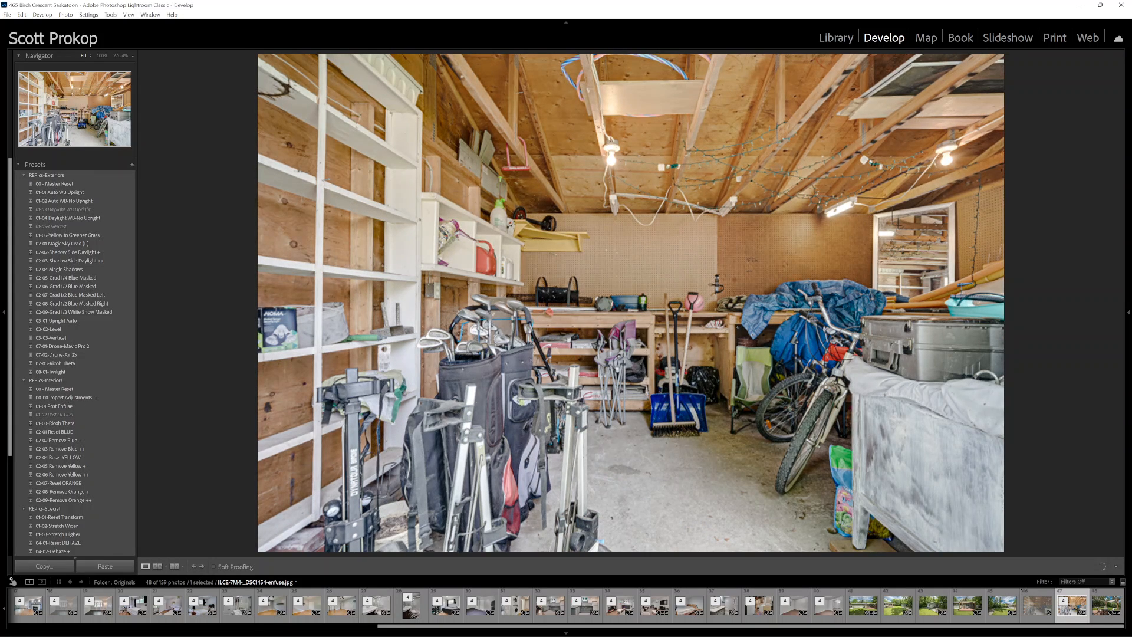
key(Right)
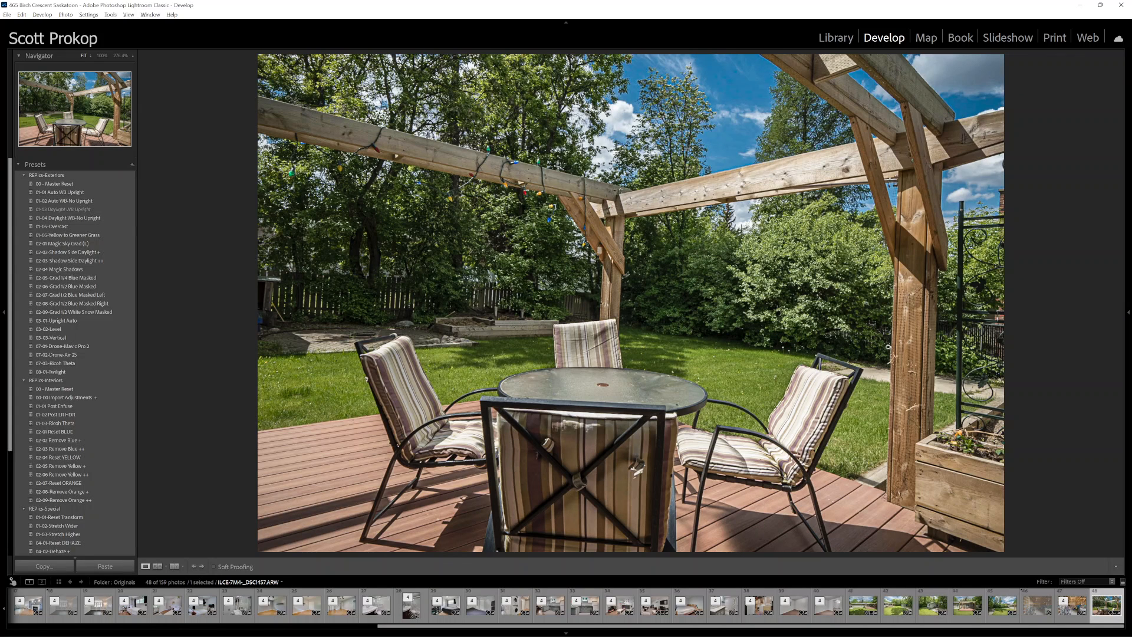
- Brighten the patio table photo and rotate its crop slightly, and return to the library grid
key(r)
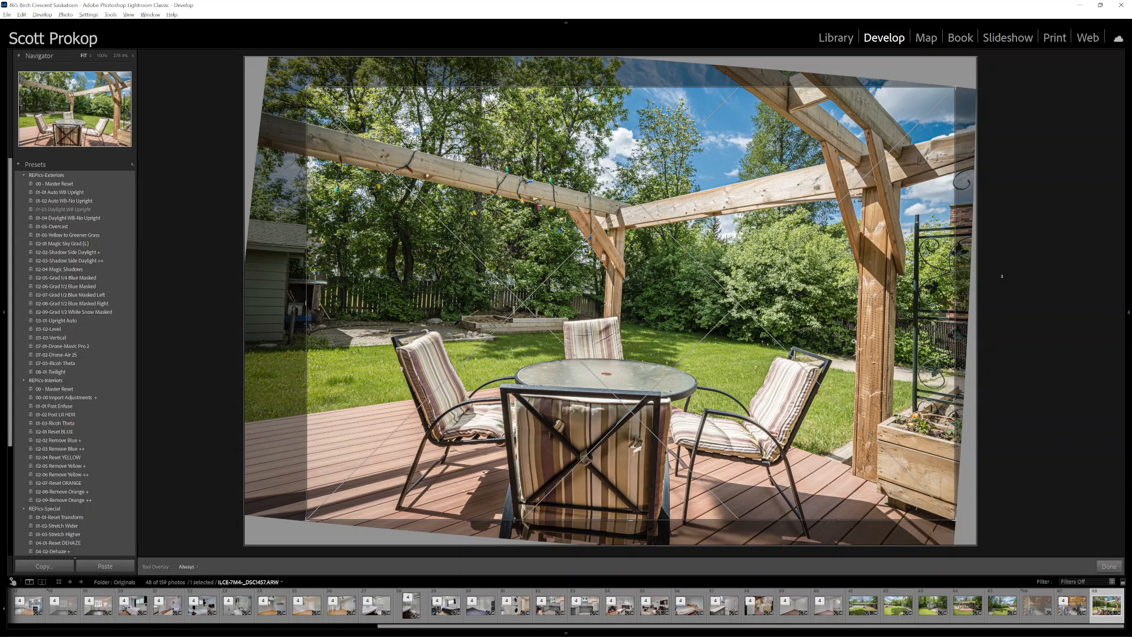
drag(1003, 329, 1006, 322)
key(Return)
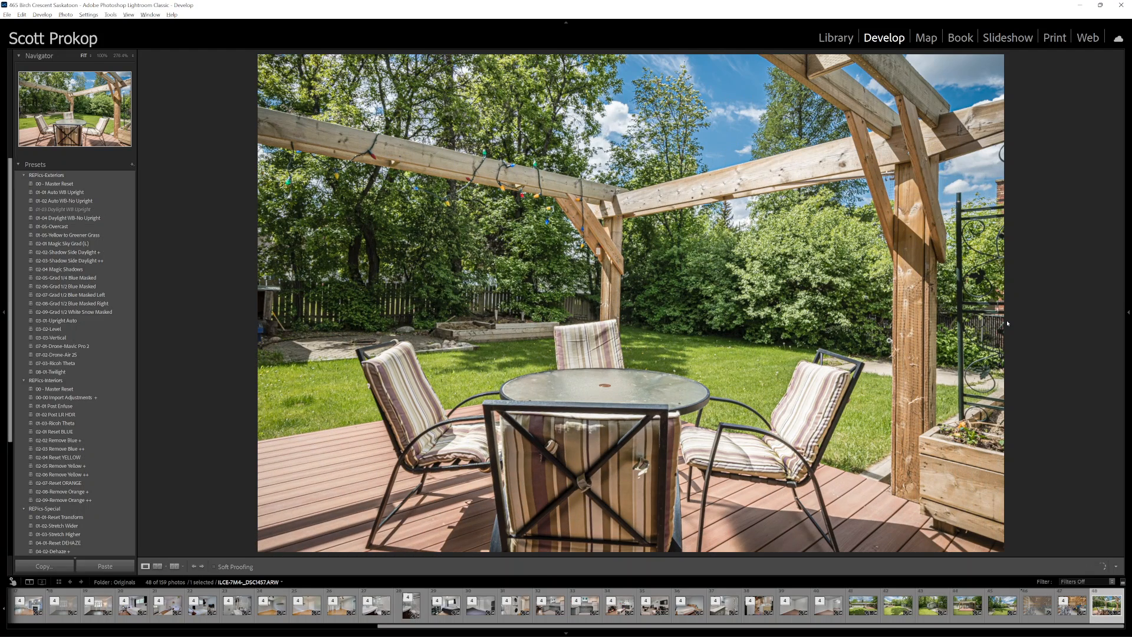
key(g)
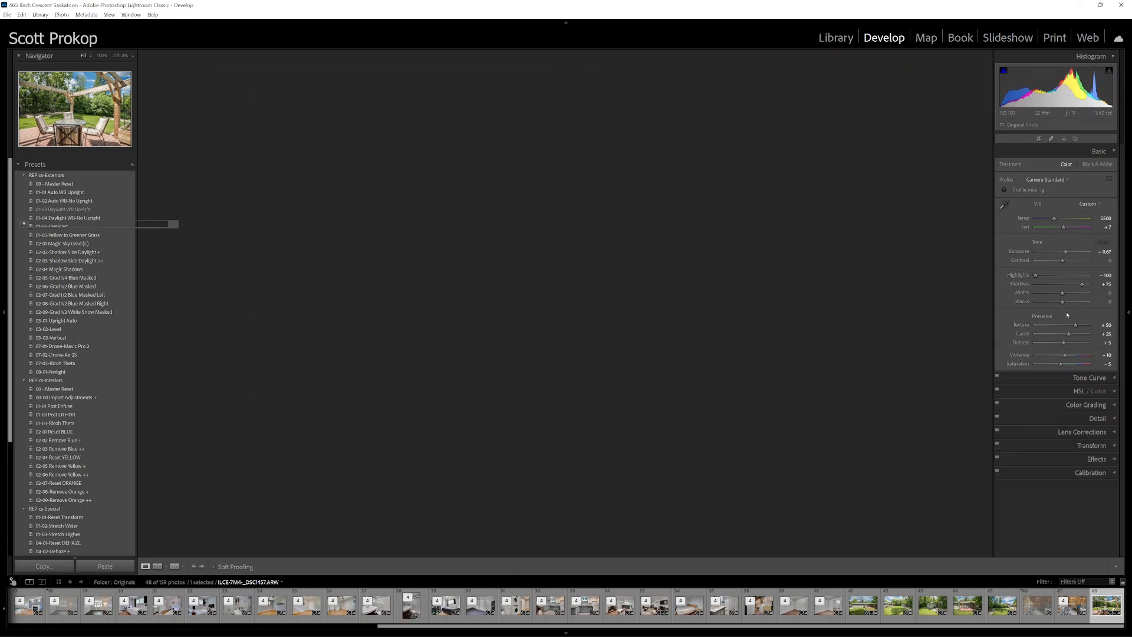
- Enlarge the grid thumbnails and move the pergola deck photo directly after the rear facade photo in the backyard group
click(826, 462)
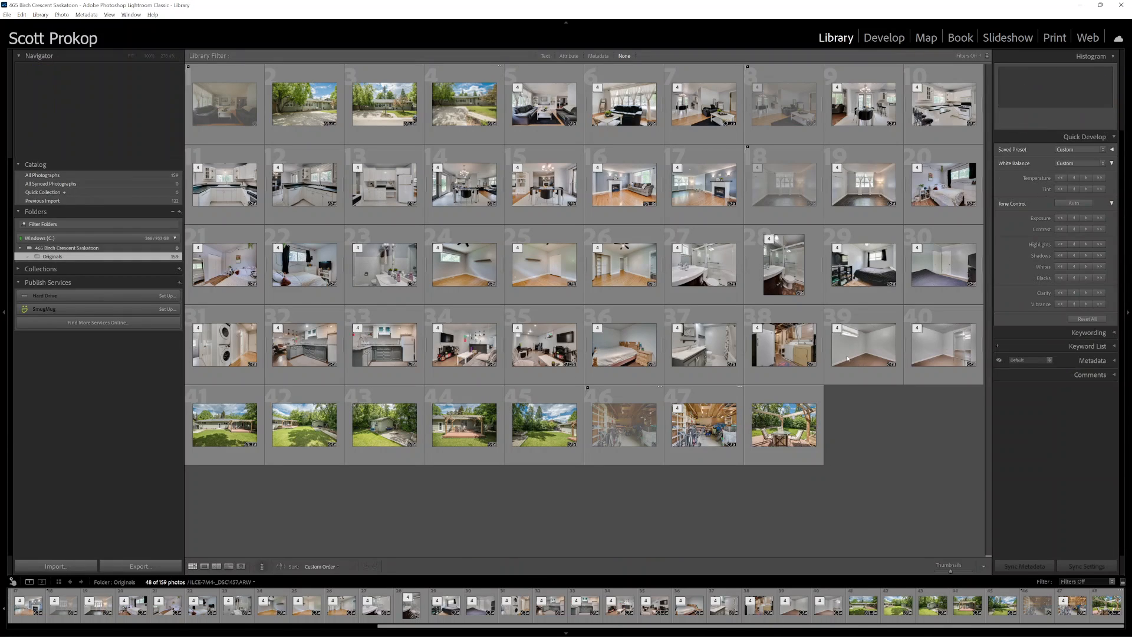
click(964, 571)
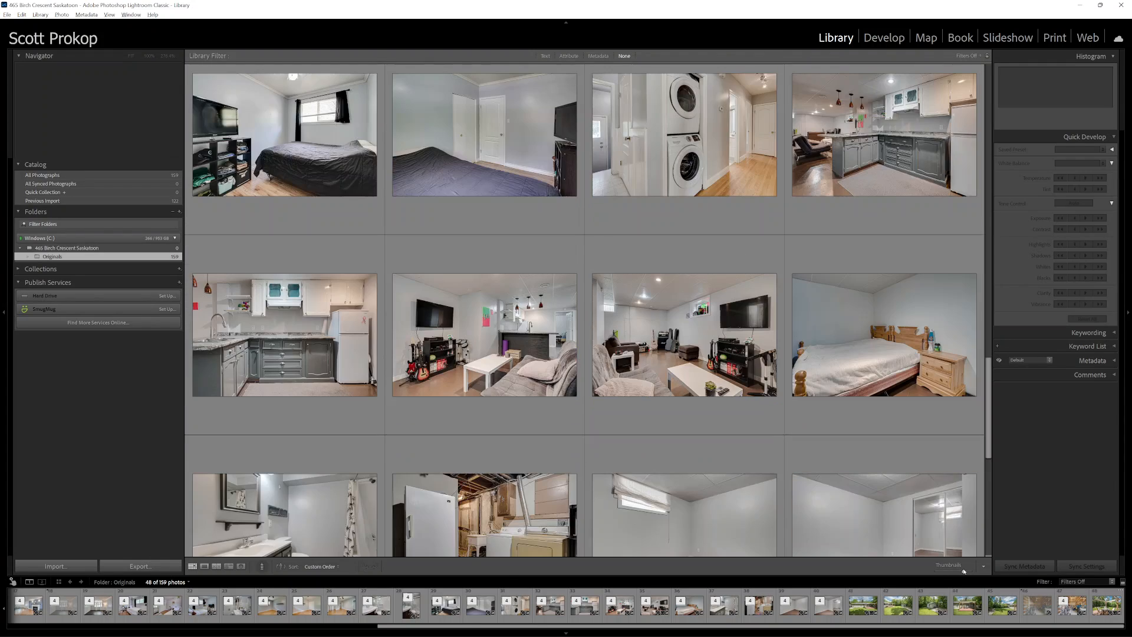
scroll(583, 309, down, 5)
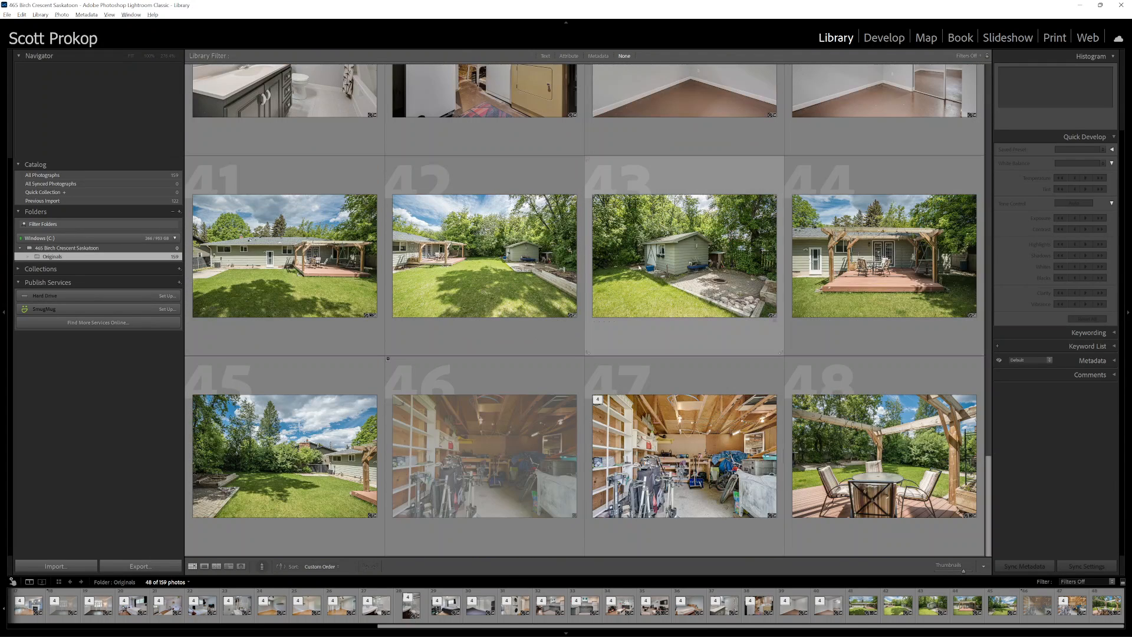
drag(275, 254, 370, 282)
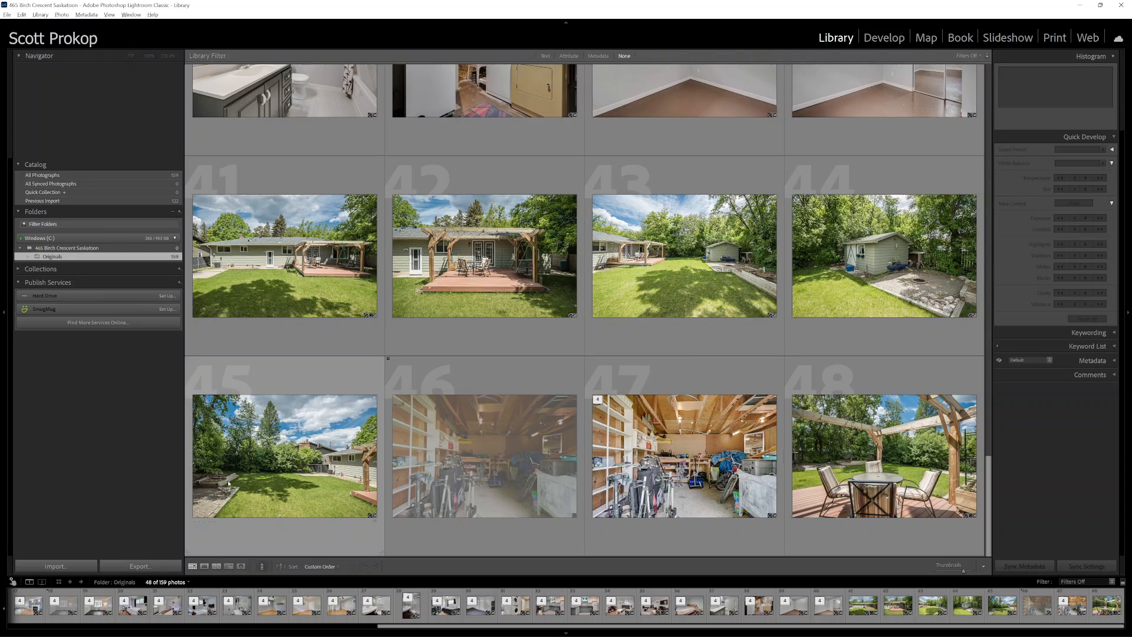
- Move the patio table photo and the backyard lawn photo between the pergola deck and wide backyard photos, and shrink the thumbnails to fit the whole shoot
drag(283, 448, 782, 323)
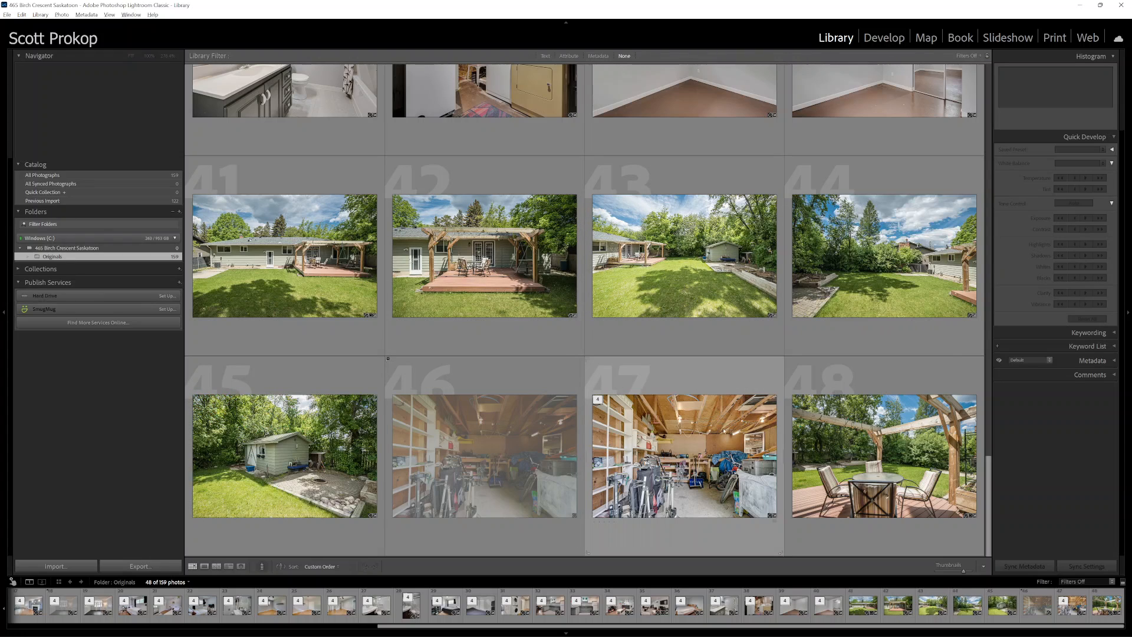
drag(900, 283, 584, 284)
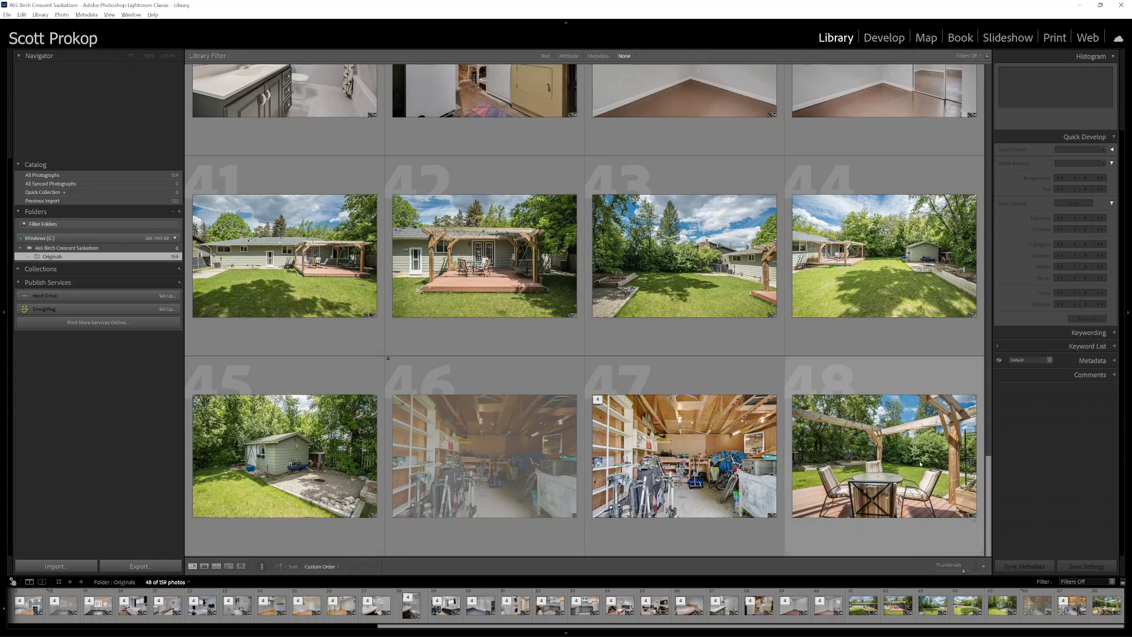
drag(920, 464, 581, 285)
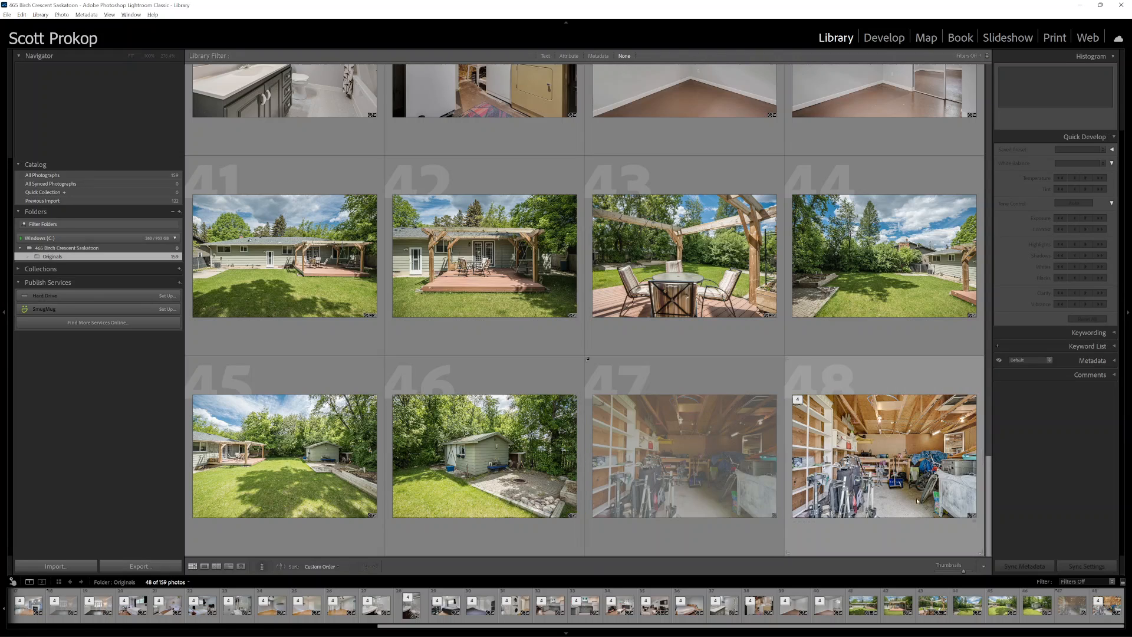
click(938, 570)
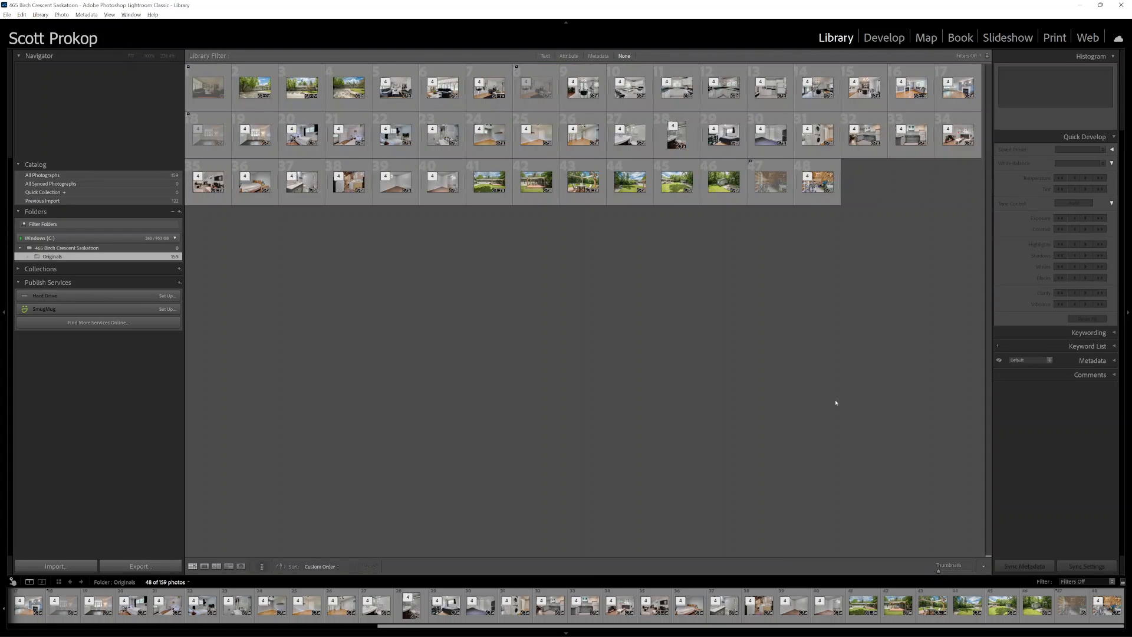
drag(938, 575, 948, 574)
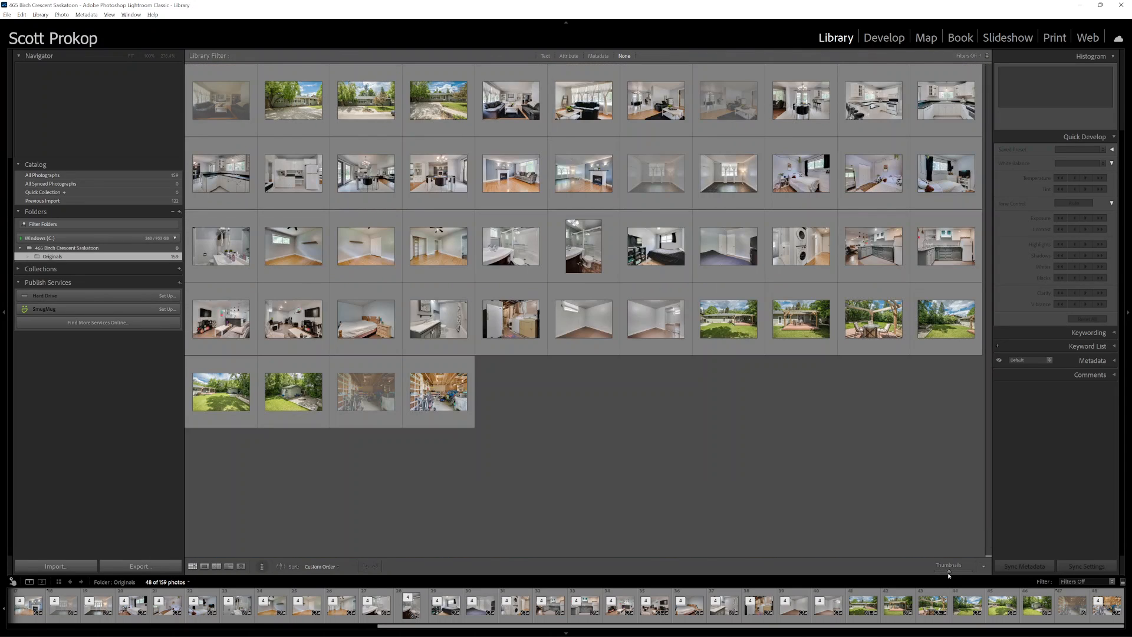
- Filter the grid to rejected photos and move them all into a new subfolder named x inside Originals
click(967, 55)
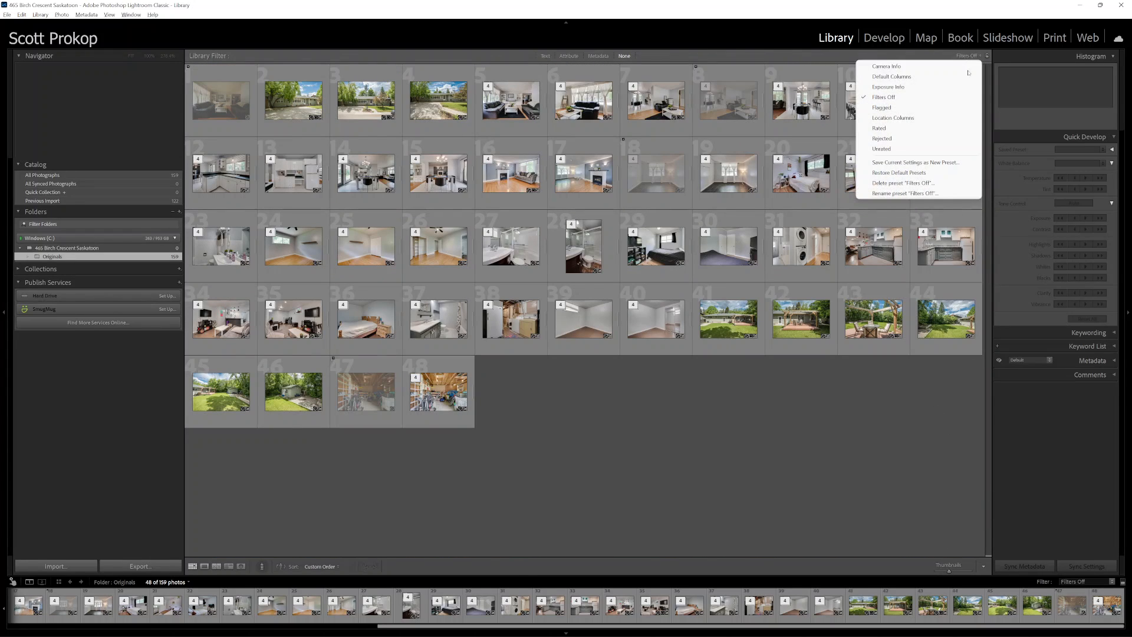
click(889, 139)
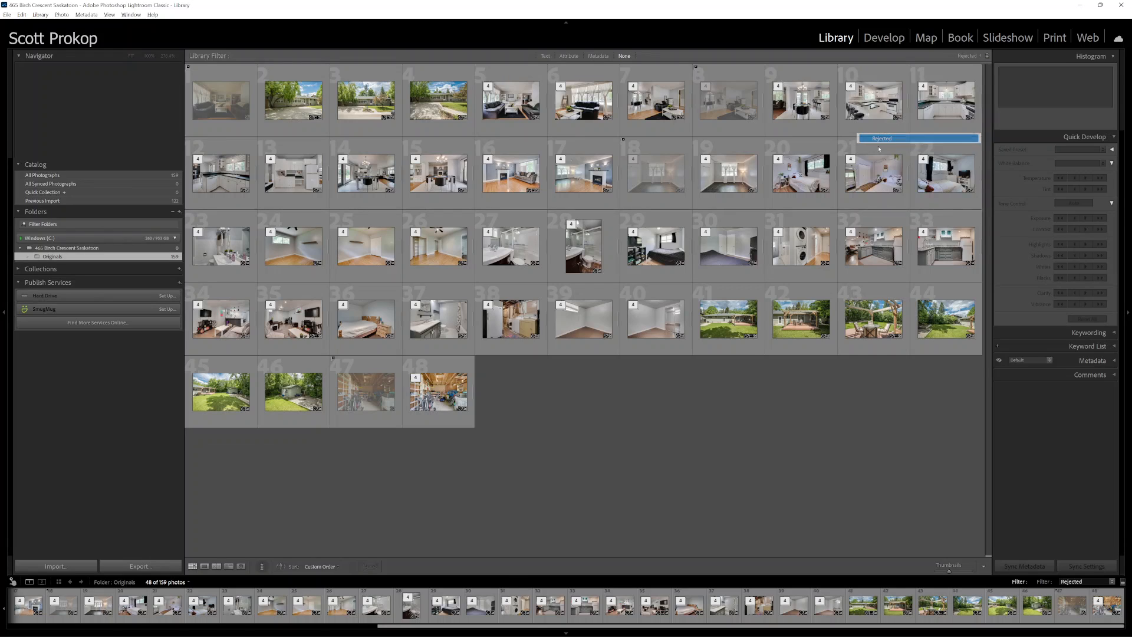
key(ctrl+a)
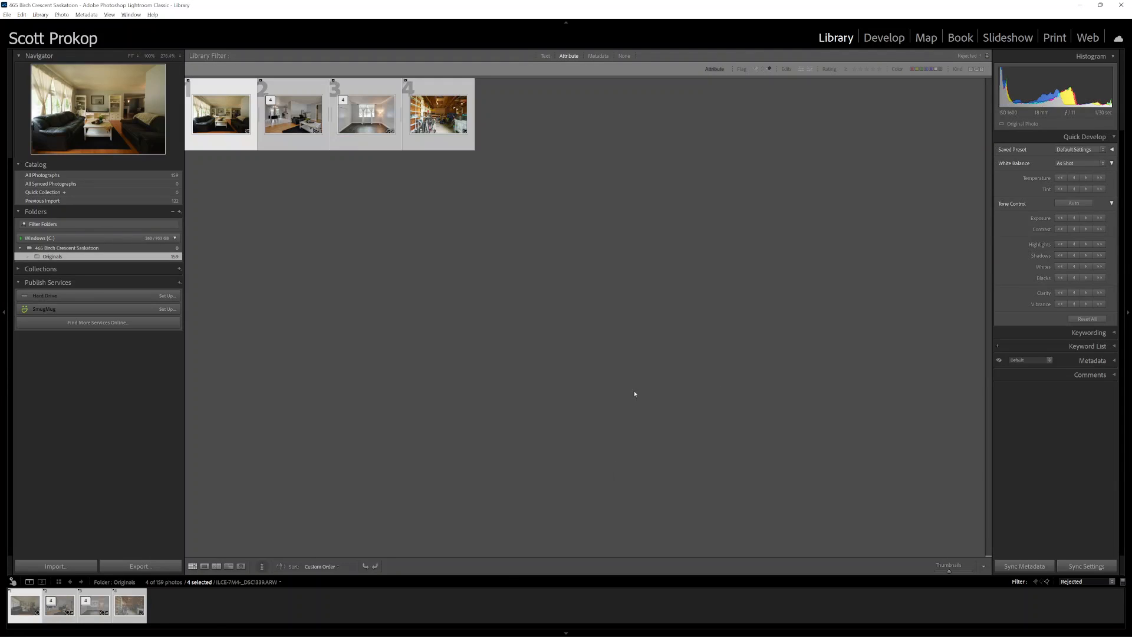
right_click(52, 258)
click(70, 264)
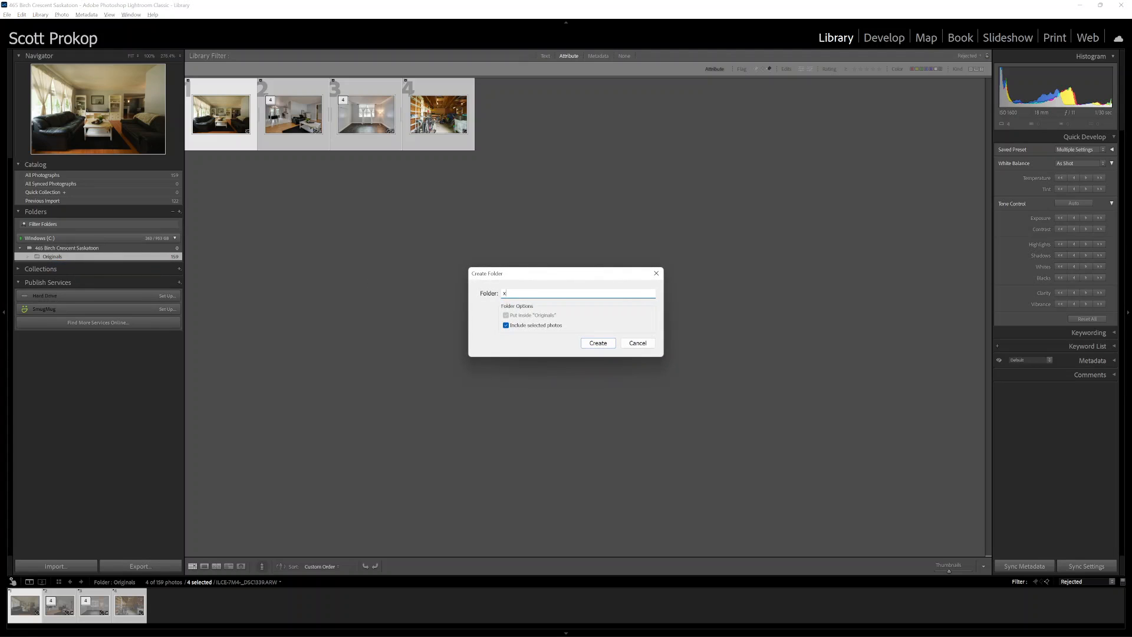
text(x)
key(Return)
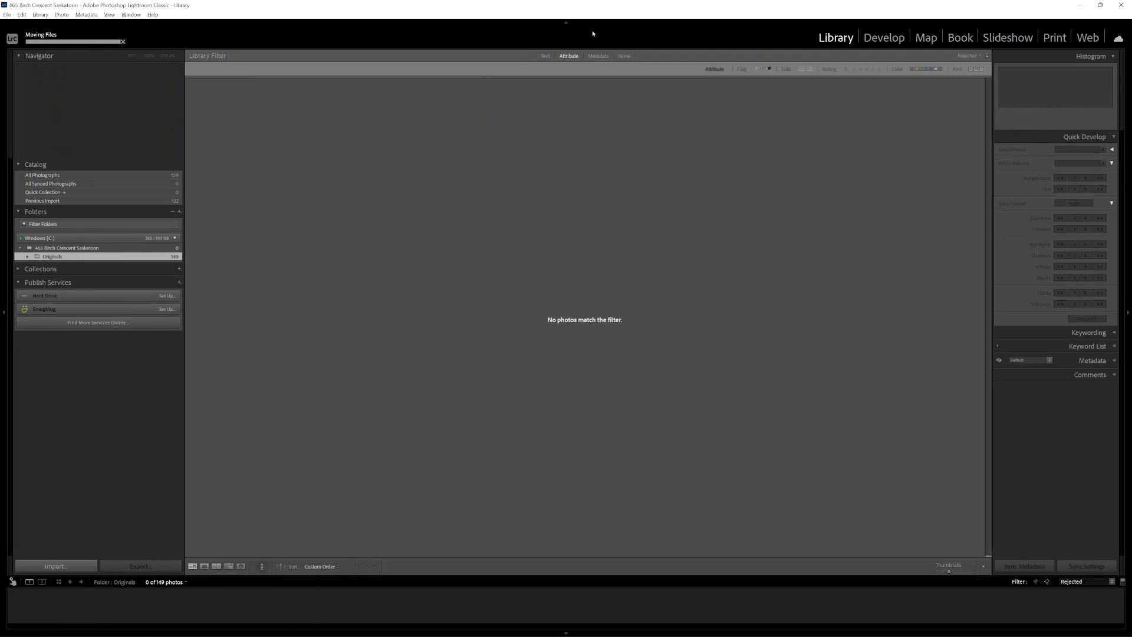
- Turn off the filter, select all remaining photos in Originals and export them with the Final Full preset
click(627, 56)
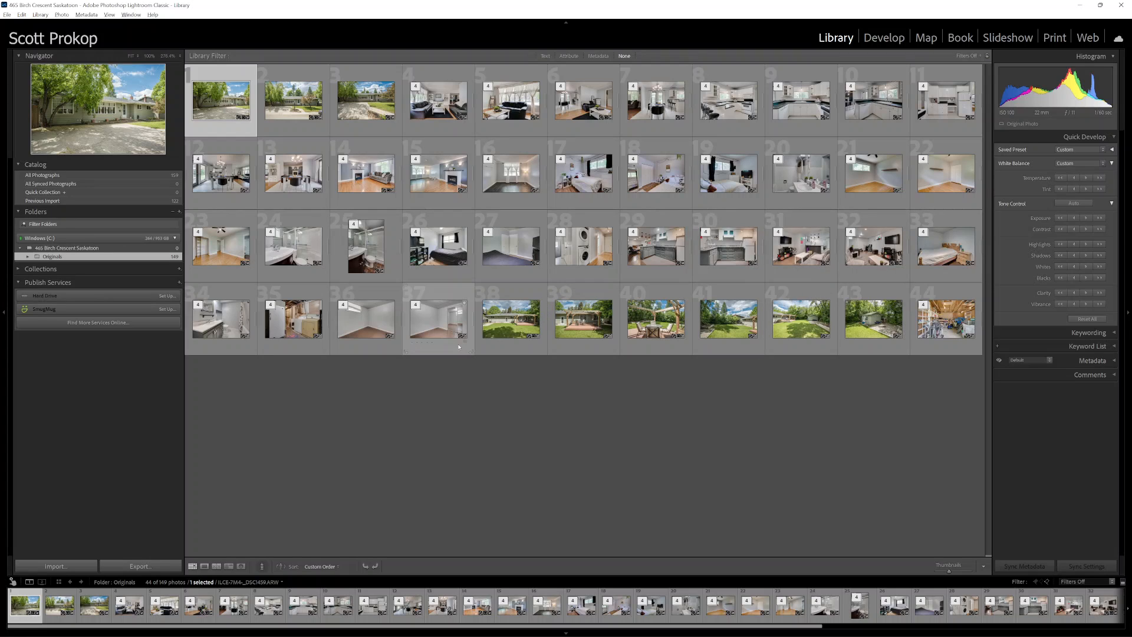
key(ctrl+a)
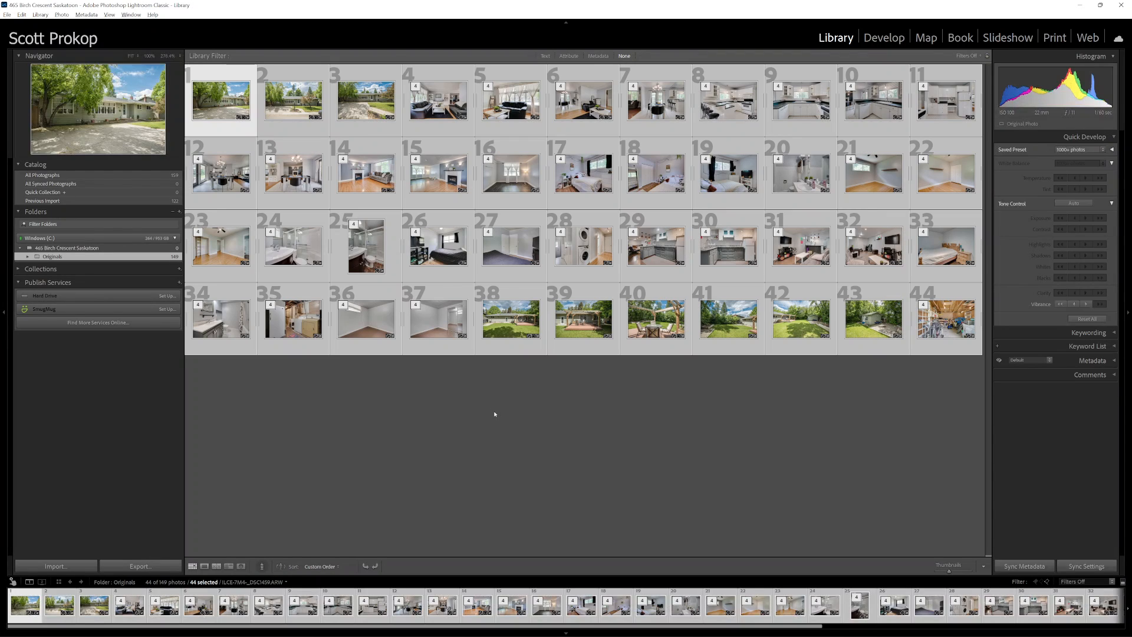
click(140, 566)
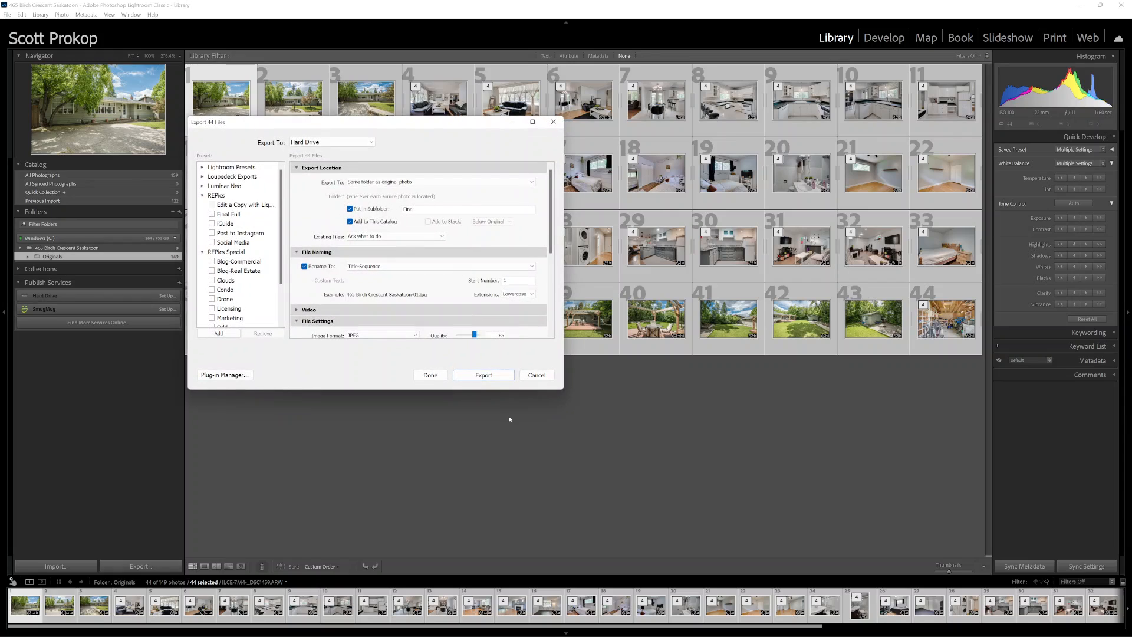
click(224, 215)
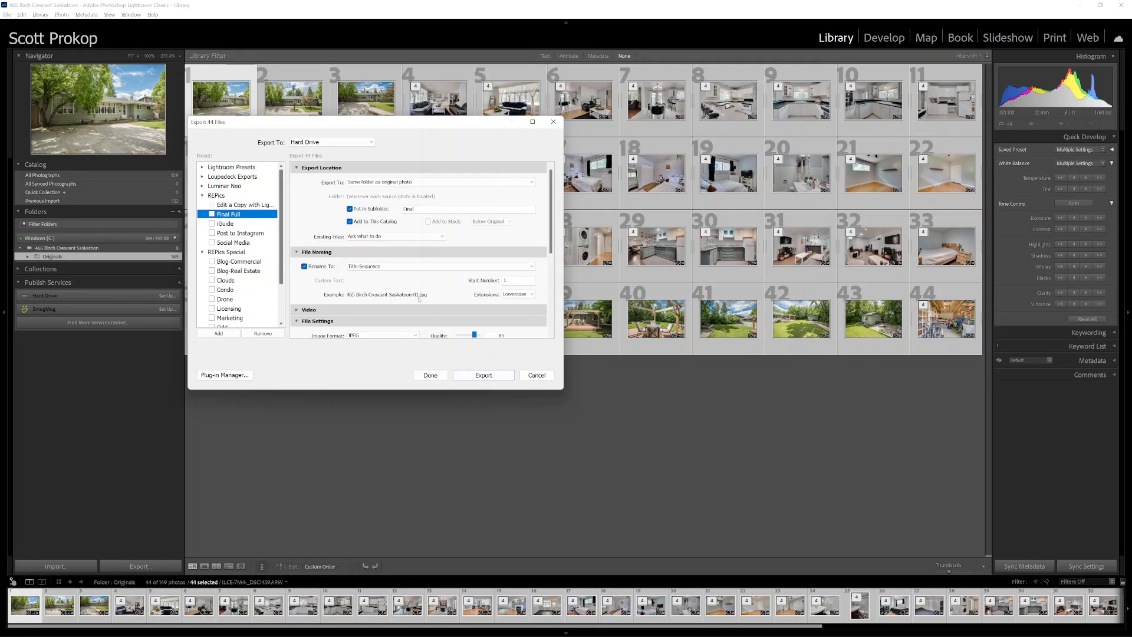
click(484, 376)
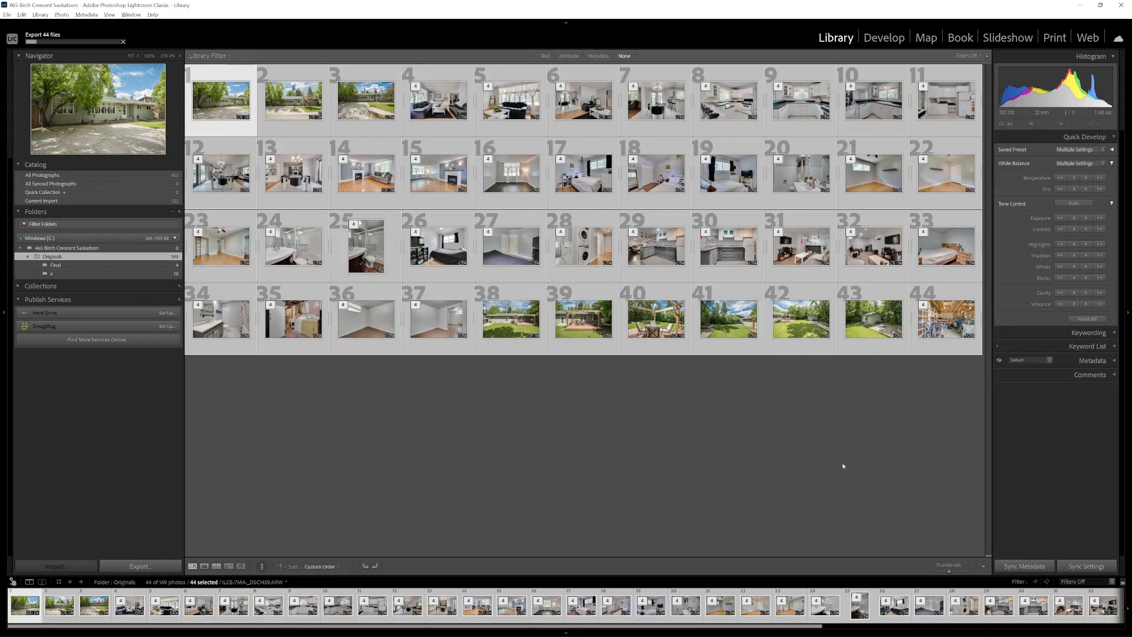
mouse_move(527, 626)
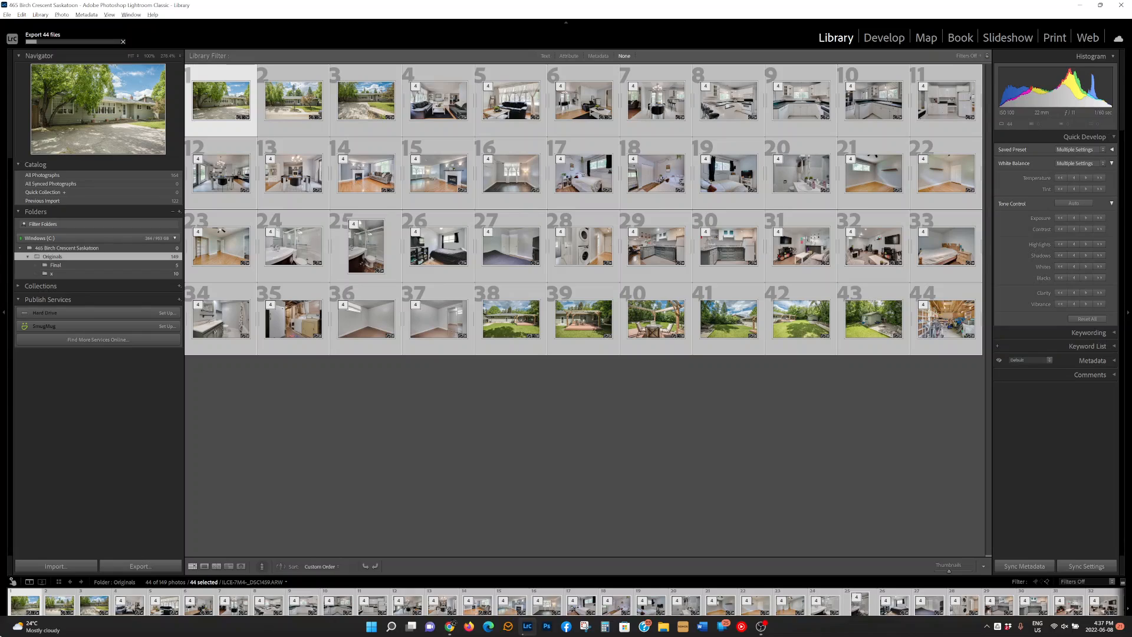